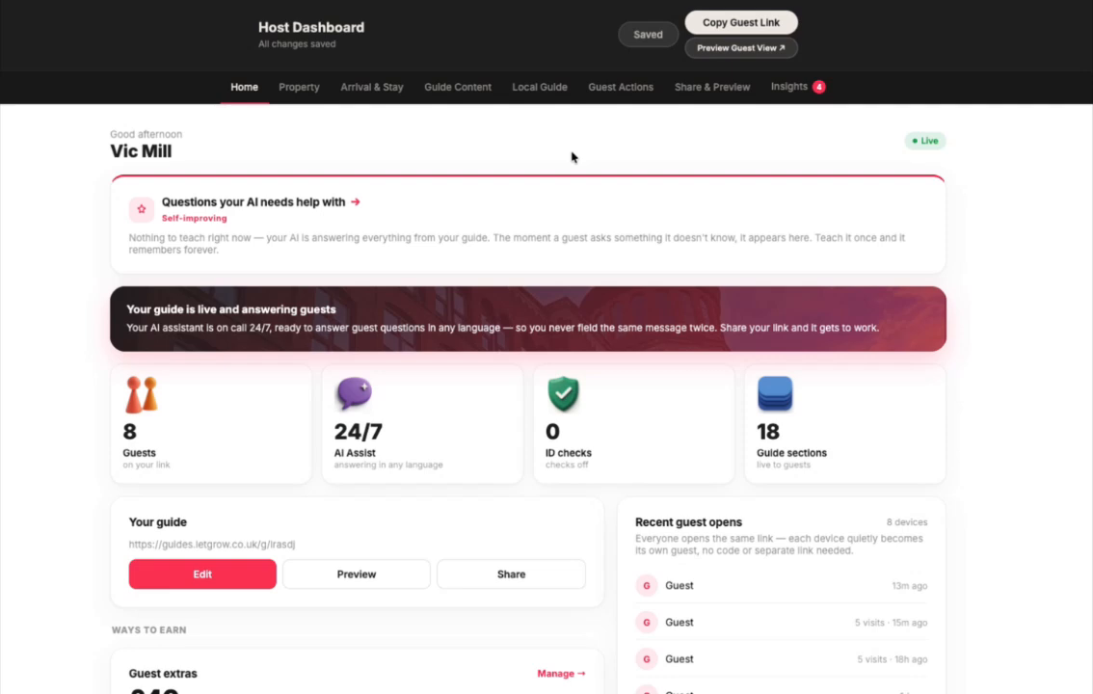
Step: Review the home overview, including the AI questions card, guide statistics, guest extras and recent guest opens
scroll(1007, 242, down, 1)
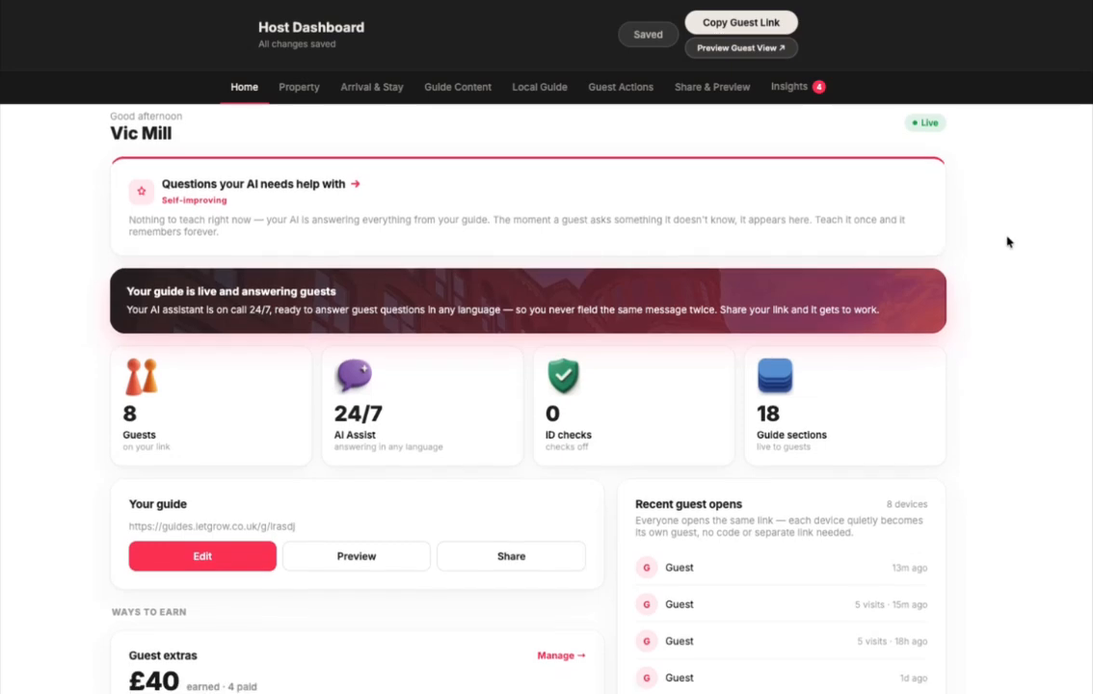
scroll(1008, 242, up, 1)
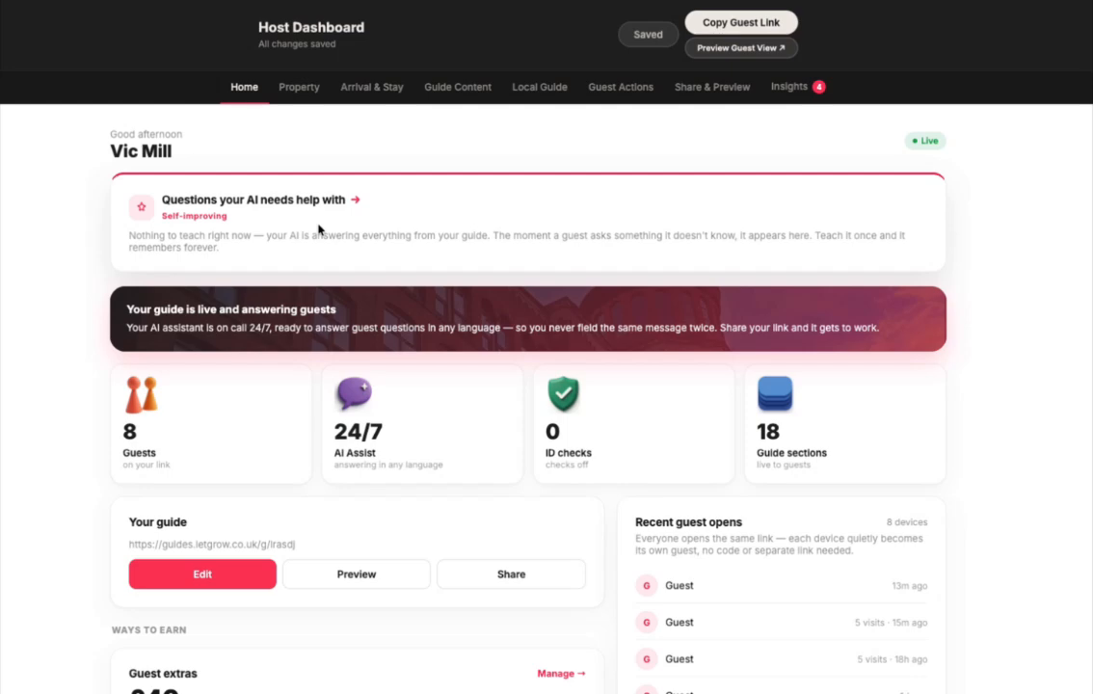
scroll(277, 446, down, 3)
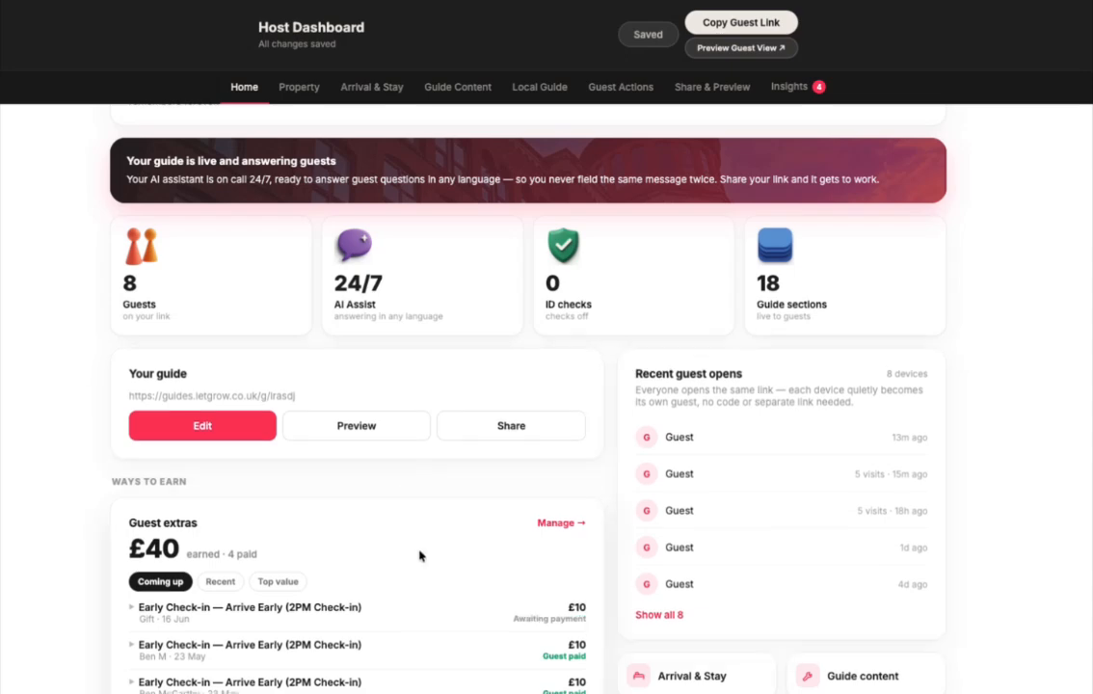
scroll(425, 571, down, 1)
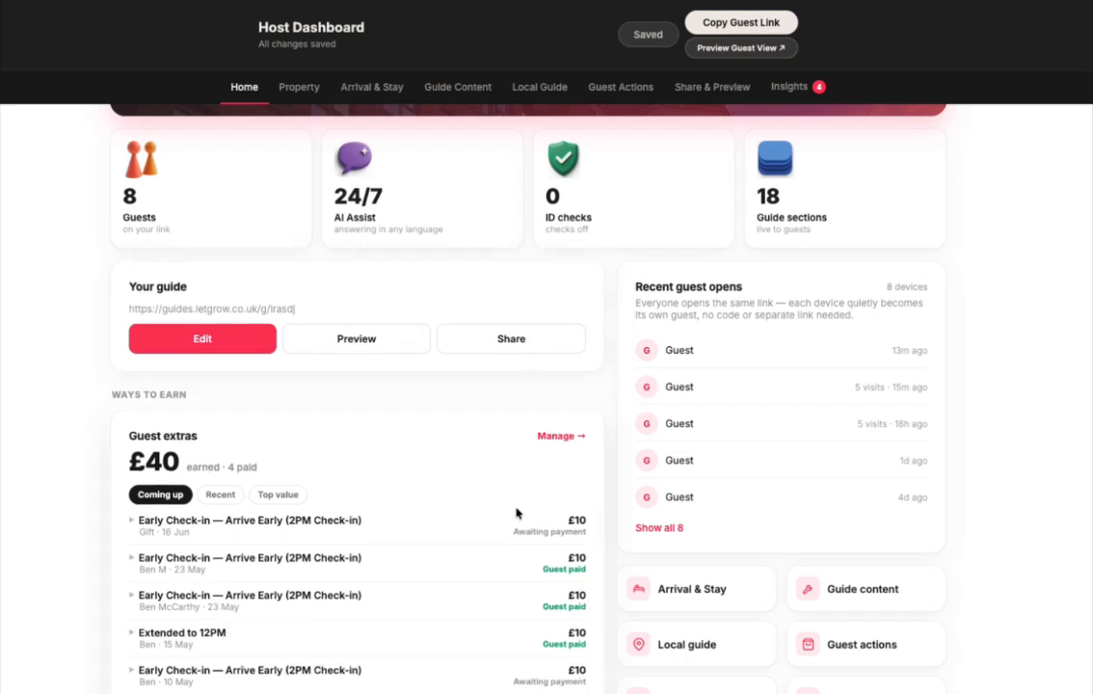
scroll(515, 518, down, 1)
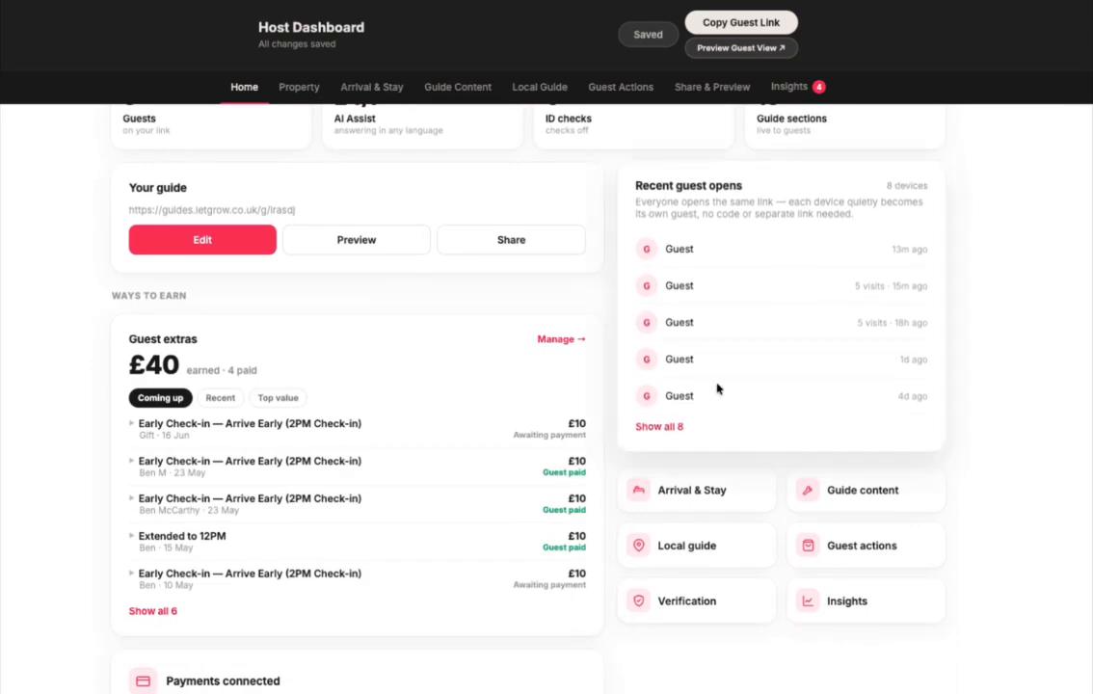
scroll(305, 500, down, 2)
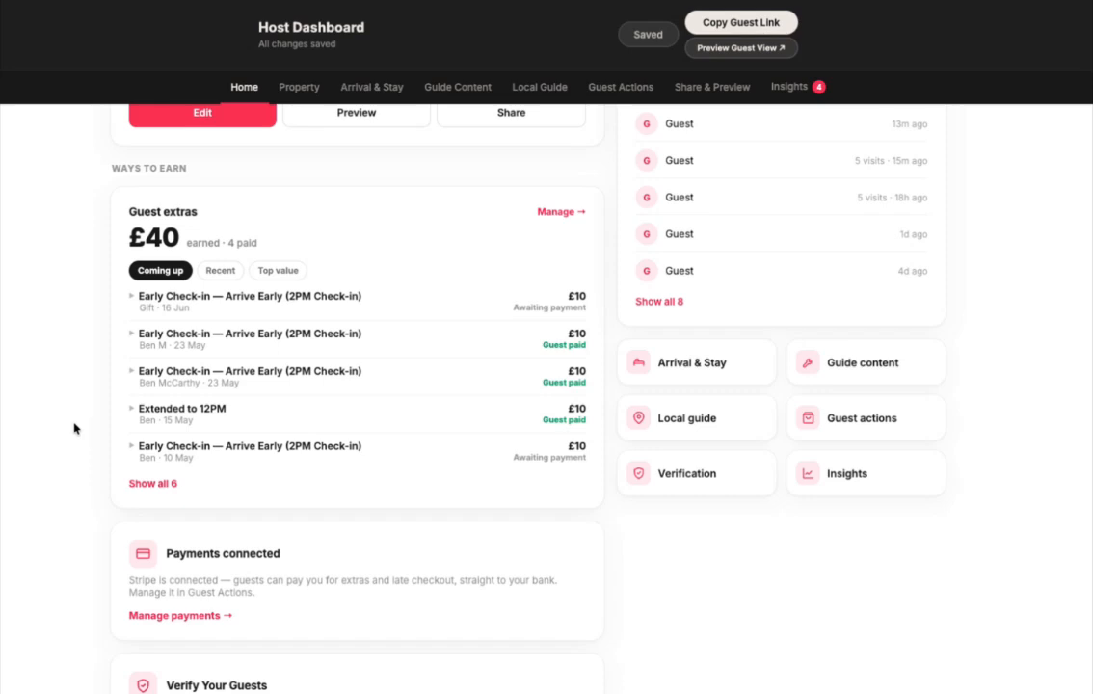
Step: Inspect the details of the first two upcoming guest extras, and review the payments and guest verification cards
click(132, 300)
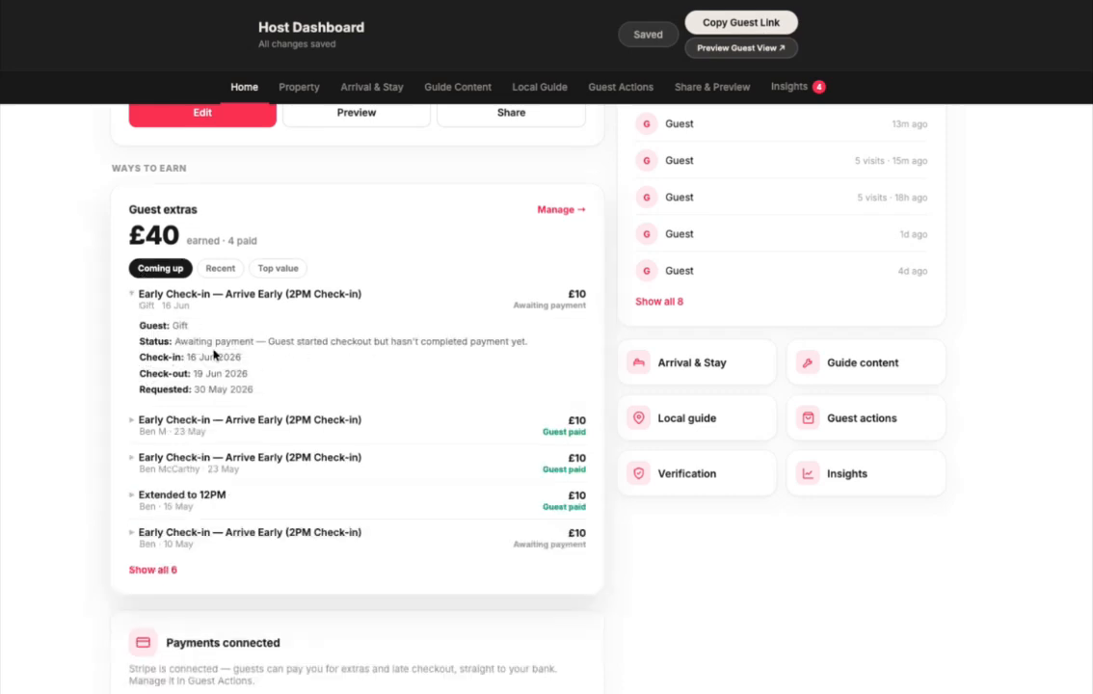
click(131, 426)
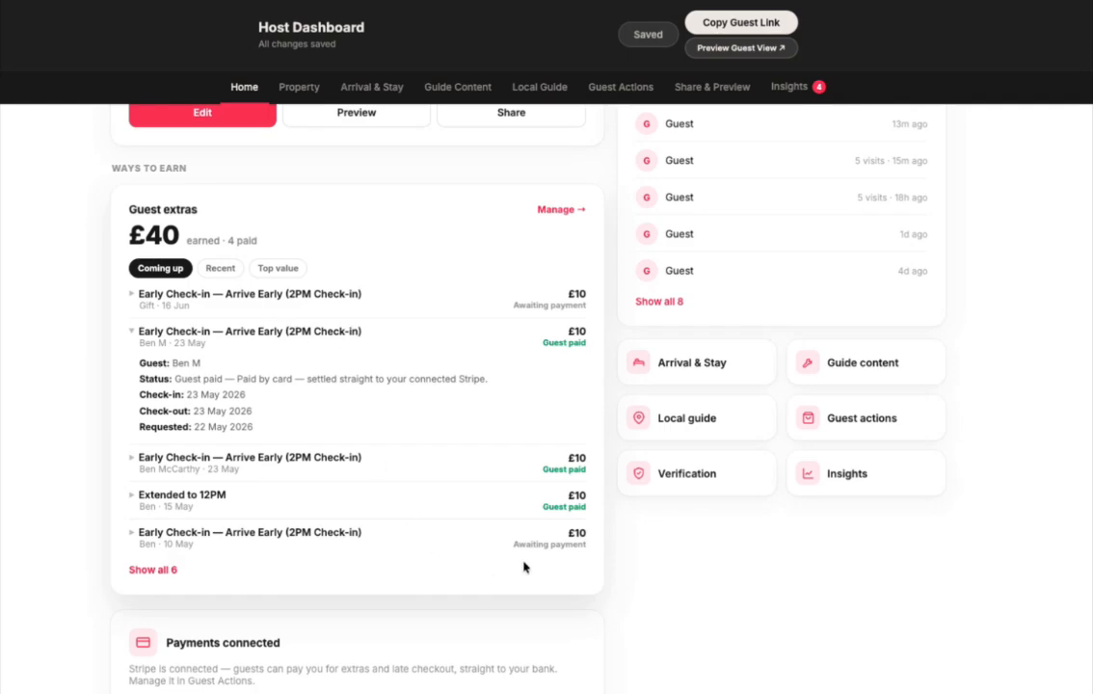
scroll(490, 544, down, 2)
scroll(491, 547, down, 1)
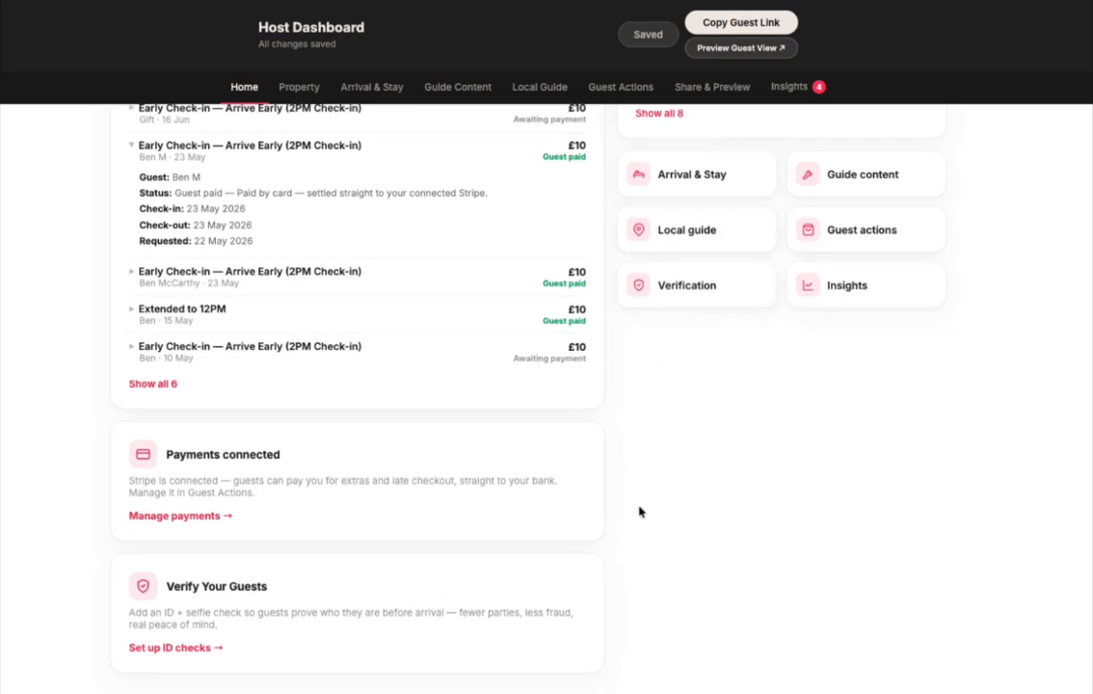
scroll(639, 511, down, 3)
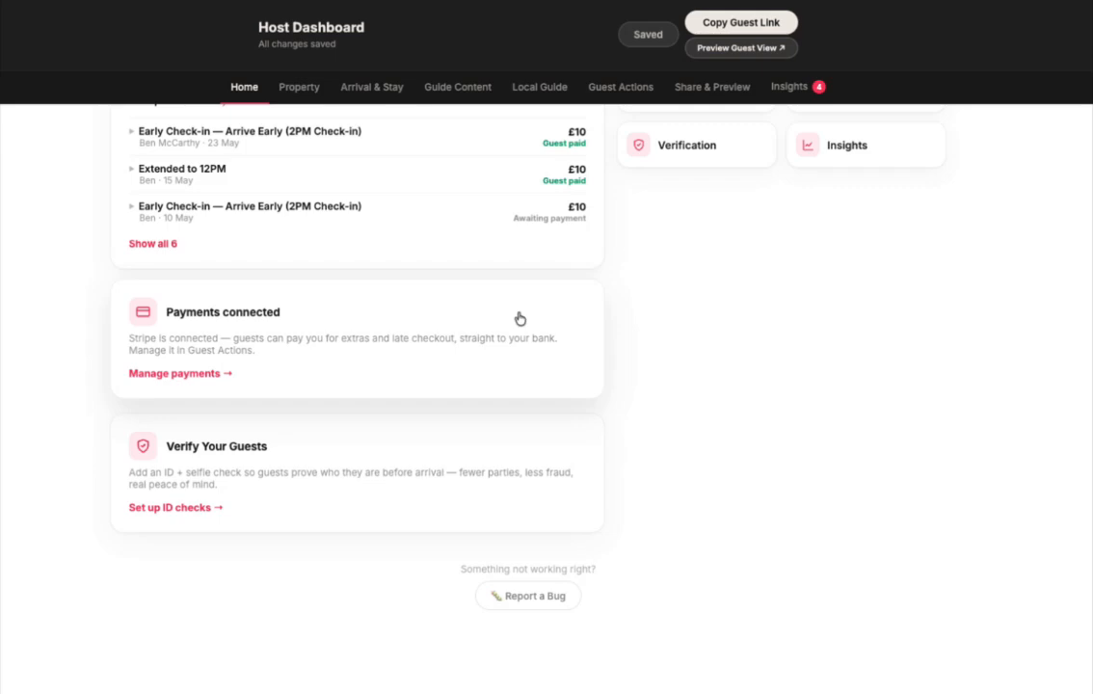
scroll(520, 318, up, 10)
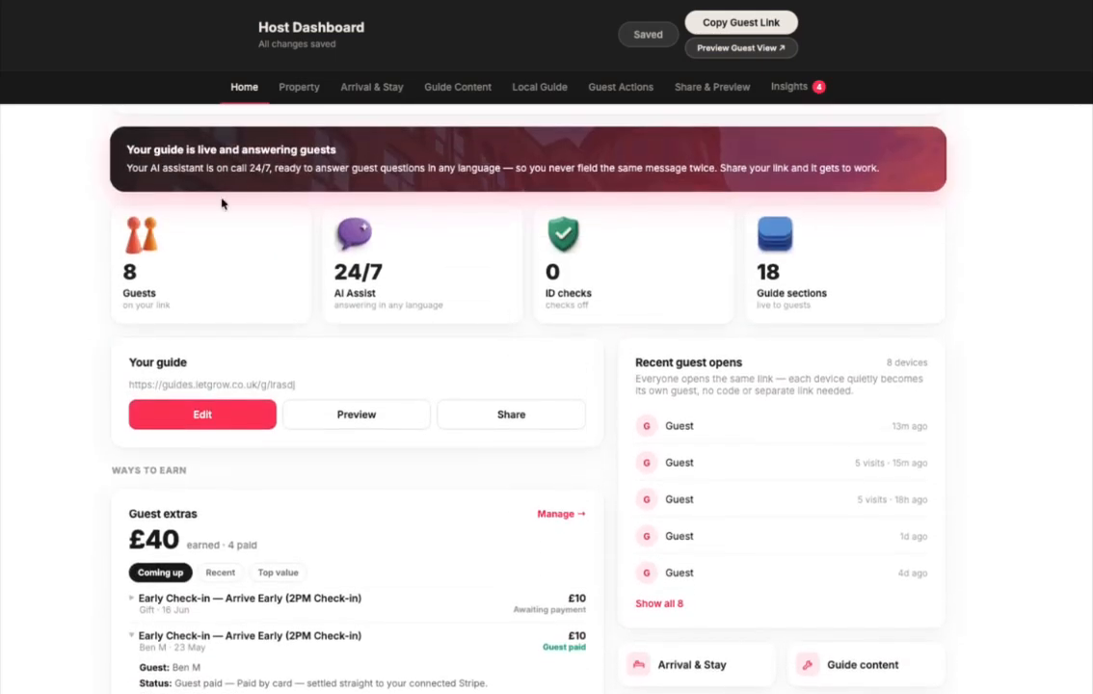
Step: Review the payment setup and upsell options among the guest actions, and return to the home overview's ID check card
click(621, 88)
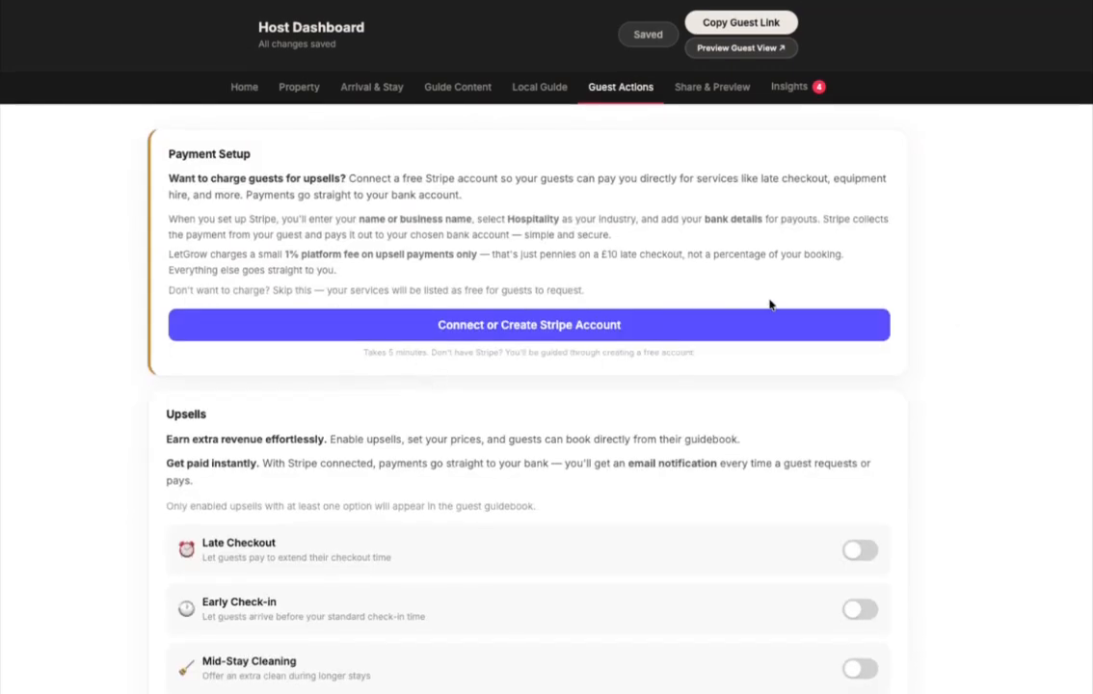
scroll(836, 416, down, 5)
scroll(837, 416, up, 4)
click(44, 2)
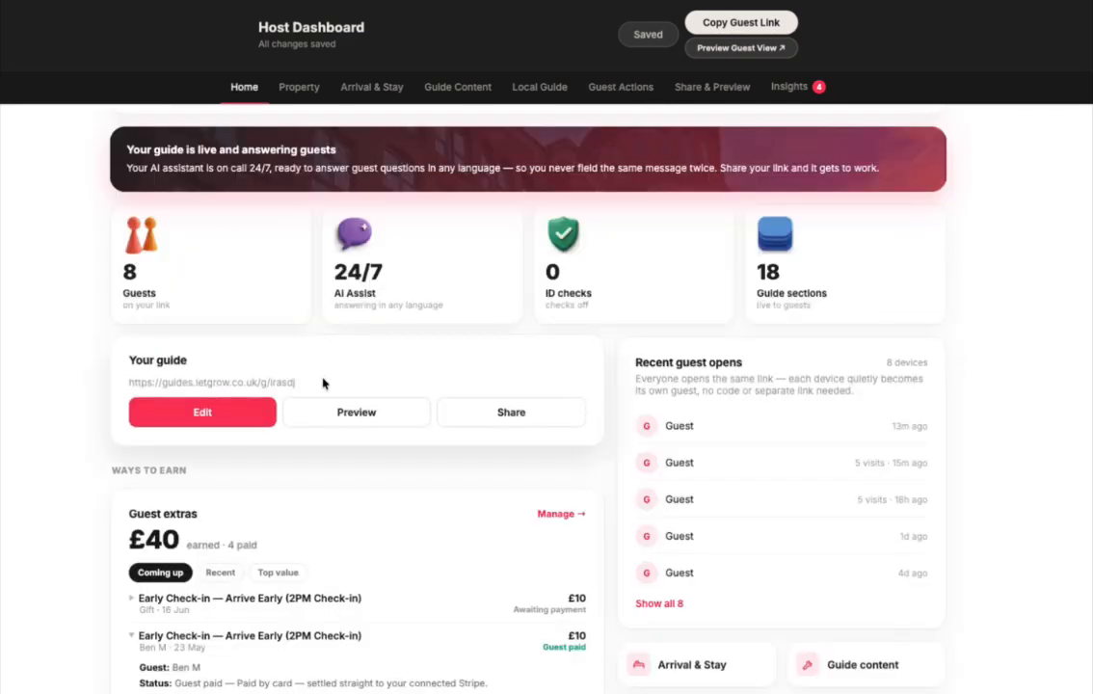
scroll(323, 383, down, 10)
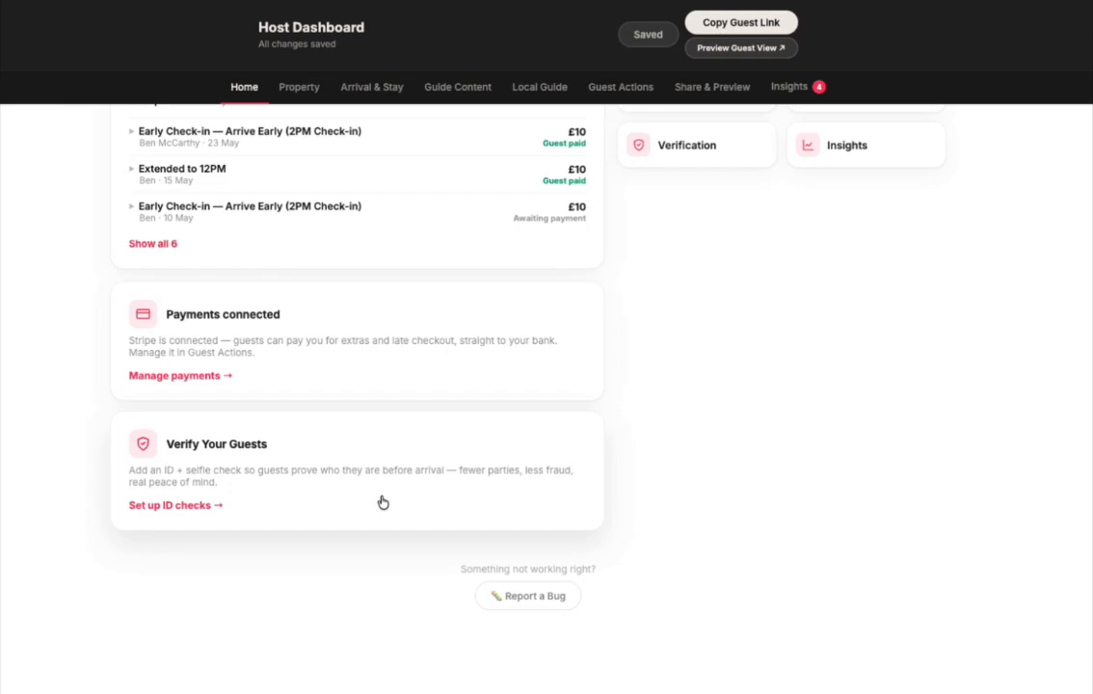
scroll(381, 500, up, 8)
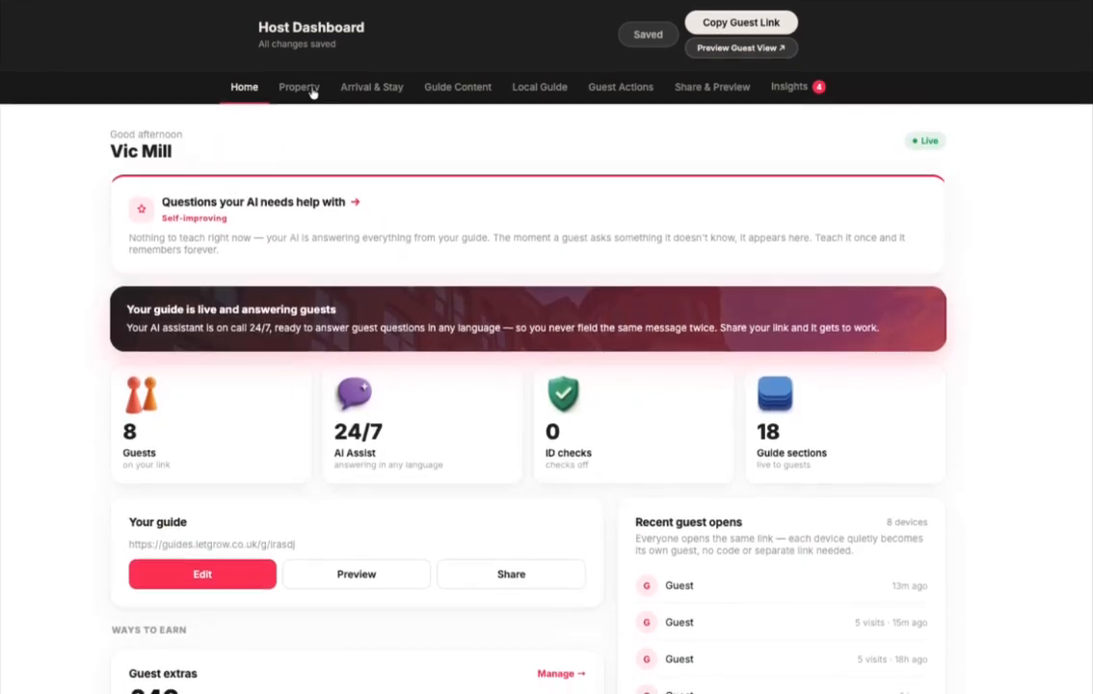
Step: Reposition the guidebook's cover photo slightly in the property settings
click(310, 90)
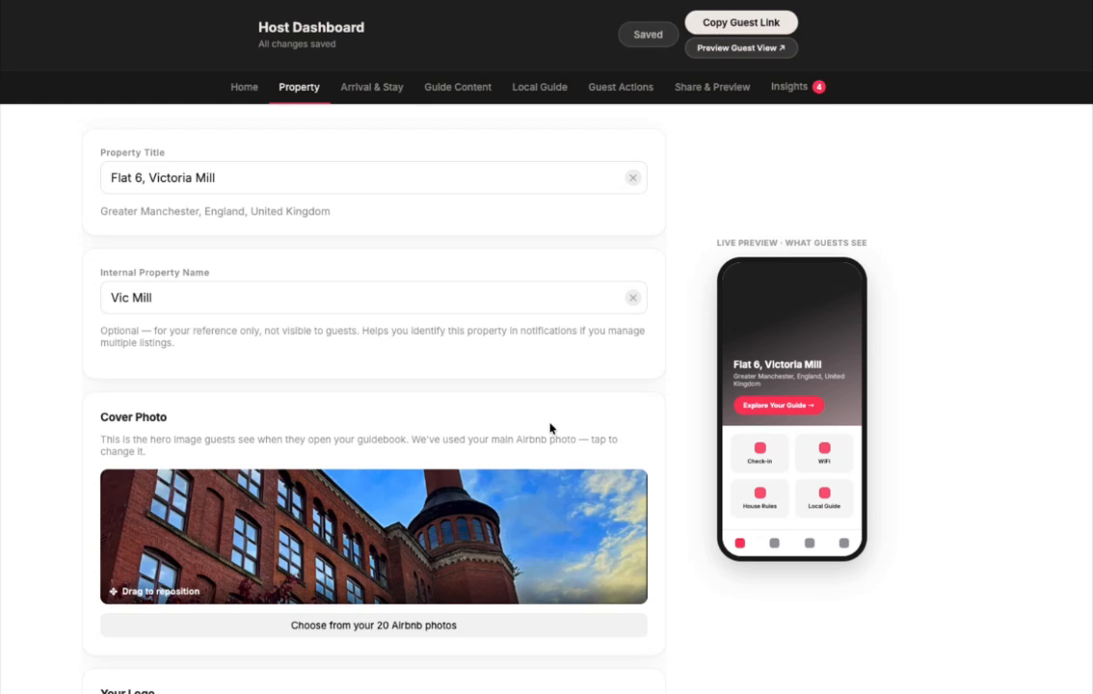
scroll(551, 428, down, 3)
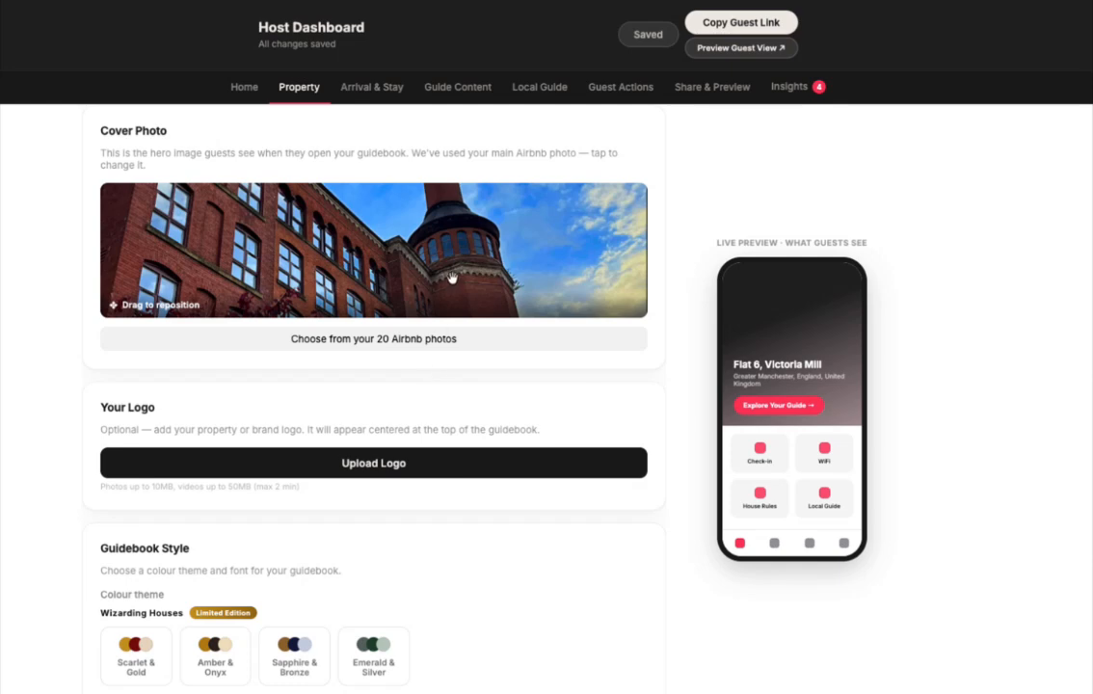
mouse_move(450, 279)
mouse_down()
mouse_move(454, 305)
mouse_move(449, 262)
mouse_move(452, 277)
mouse_up()
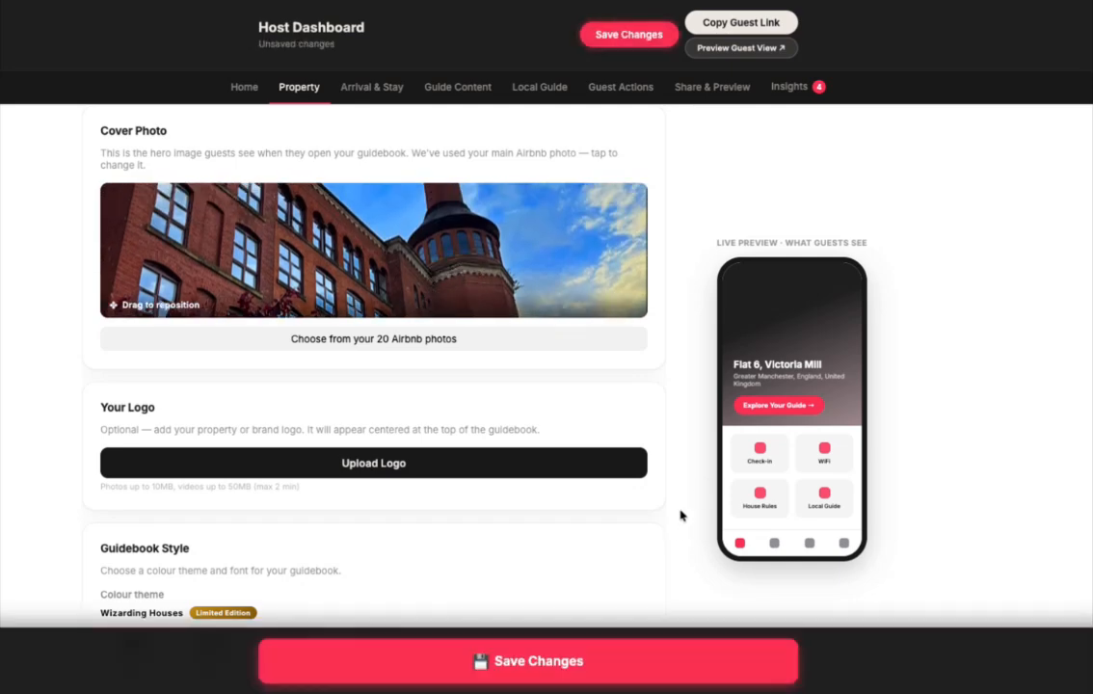
Step: Try the Emerald & Silver and Scarlet & Gold colour themes on the guidebook, and restore the Airbnb theme
scroll(566, 535, down, 2)
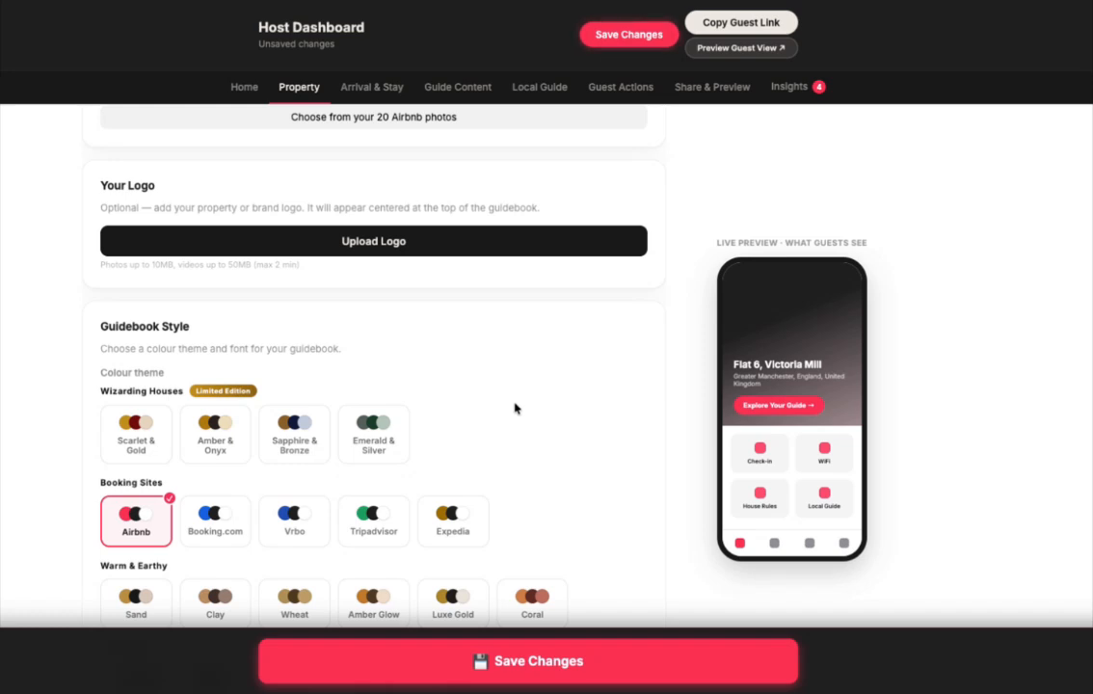
scroll(515, 409, down, 2)
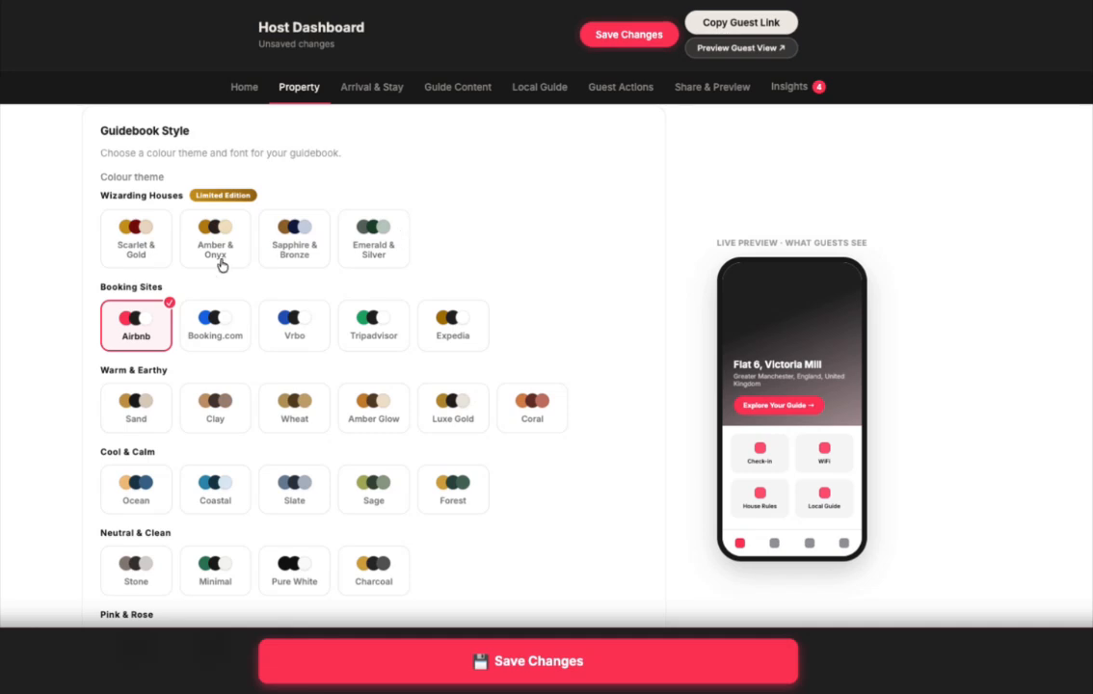
click(362, 245)
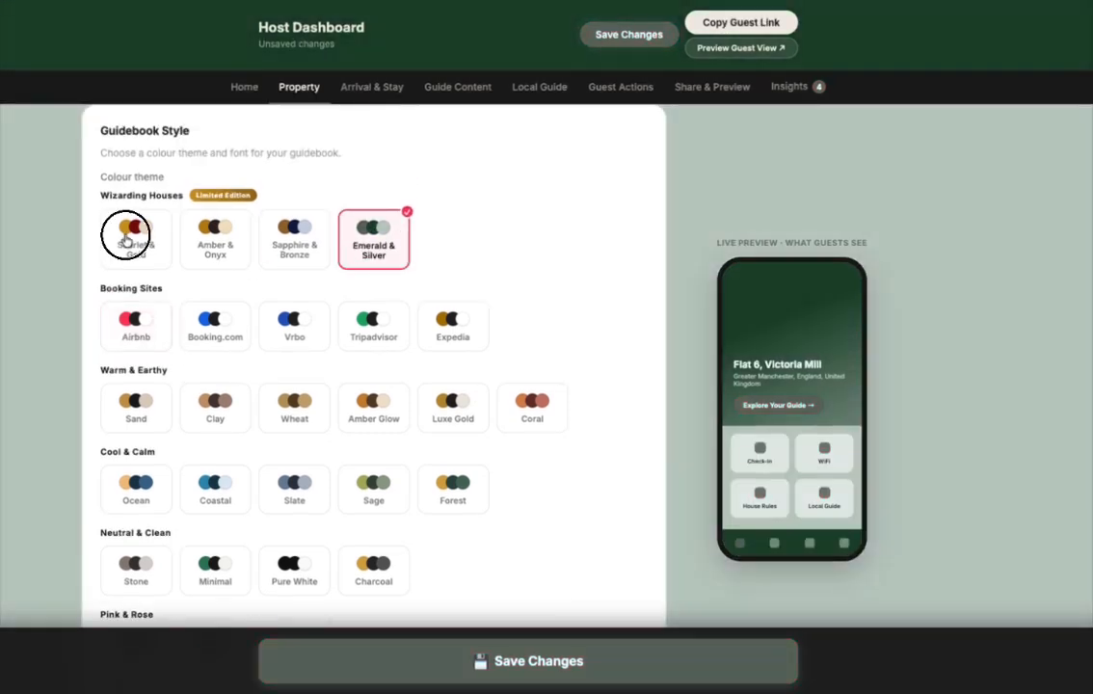
click(126, 239)
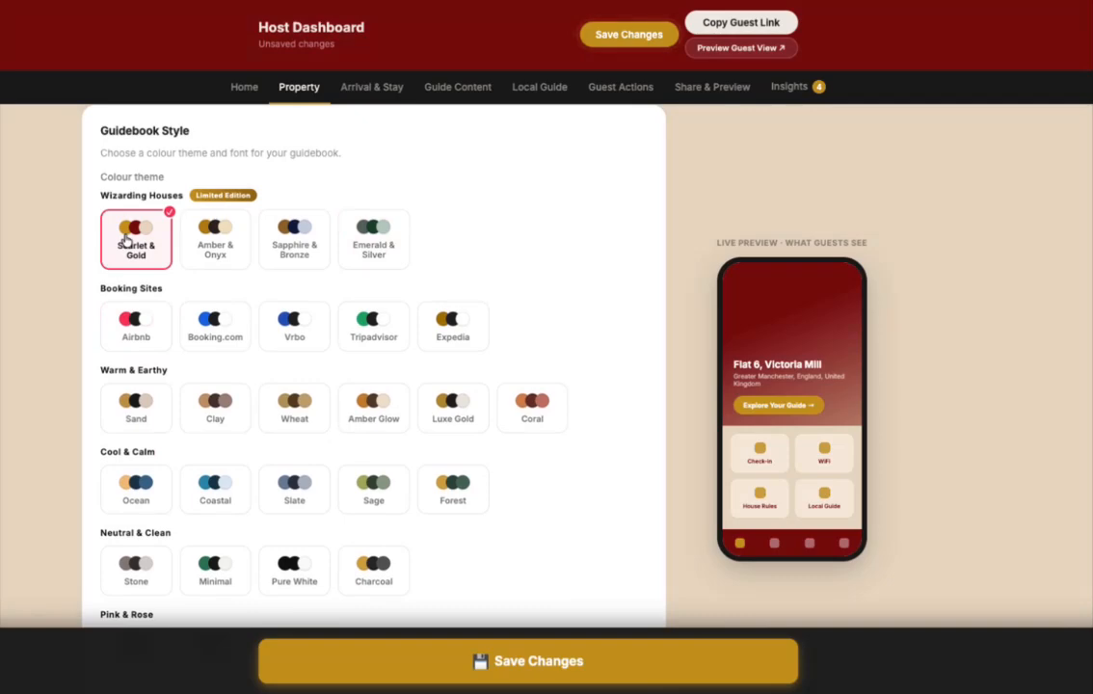
click(133, 326)
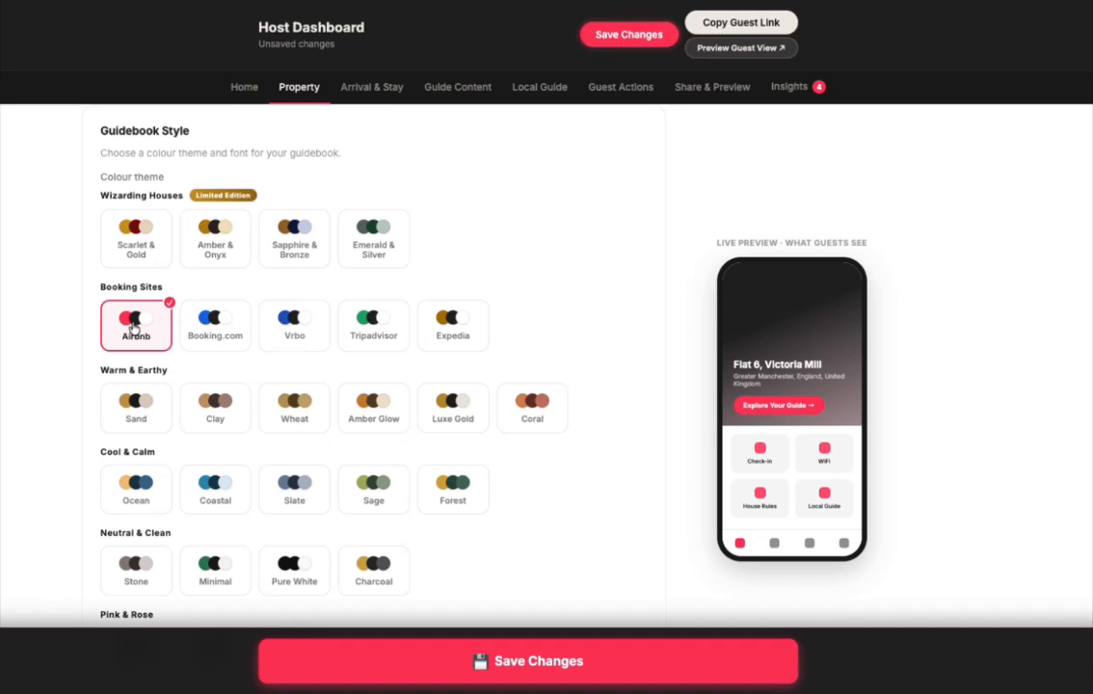
Step: Try the Booking.com, Tripadvisor and Expedia colour themes on the guidebook, and restore the Airbnb theme
click(212, 320)
click(358, 333)
click(467, 332)
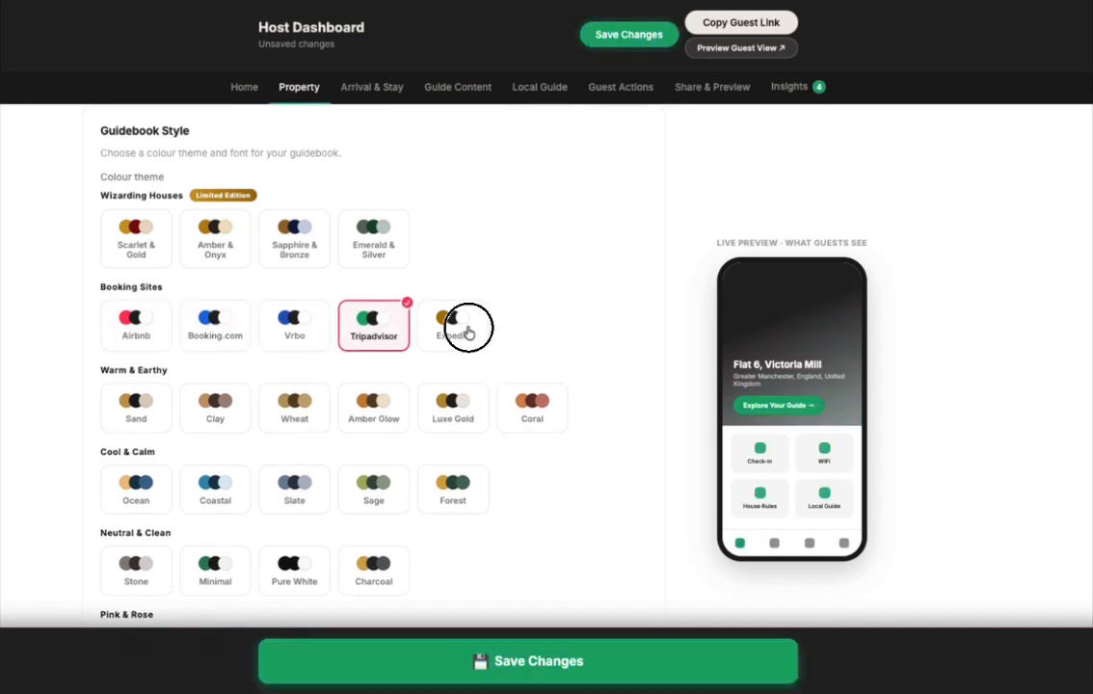
click(127, 333)
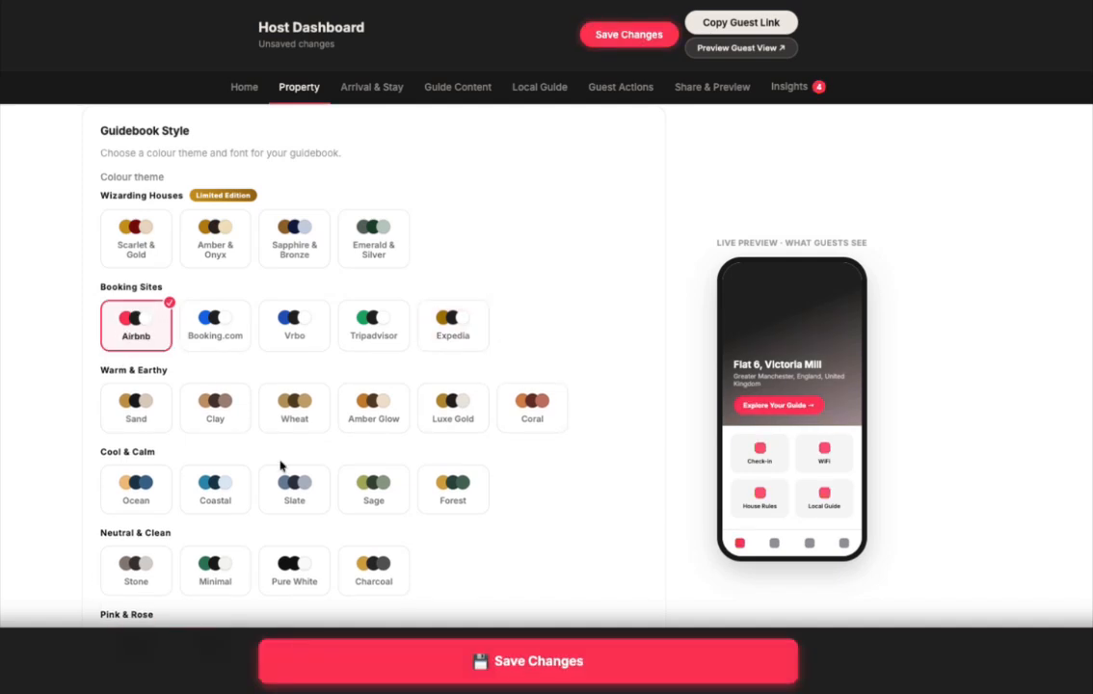
Step: Try the Wheat and Sand colour themes from the Warm & Earthy group, and restore the Airbnb theme
scroll(281, 466, down, 1)
click(295, 352)
click(138, 349)
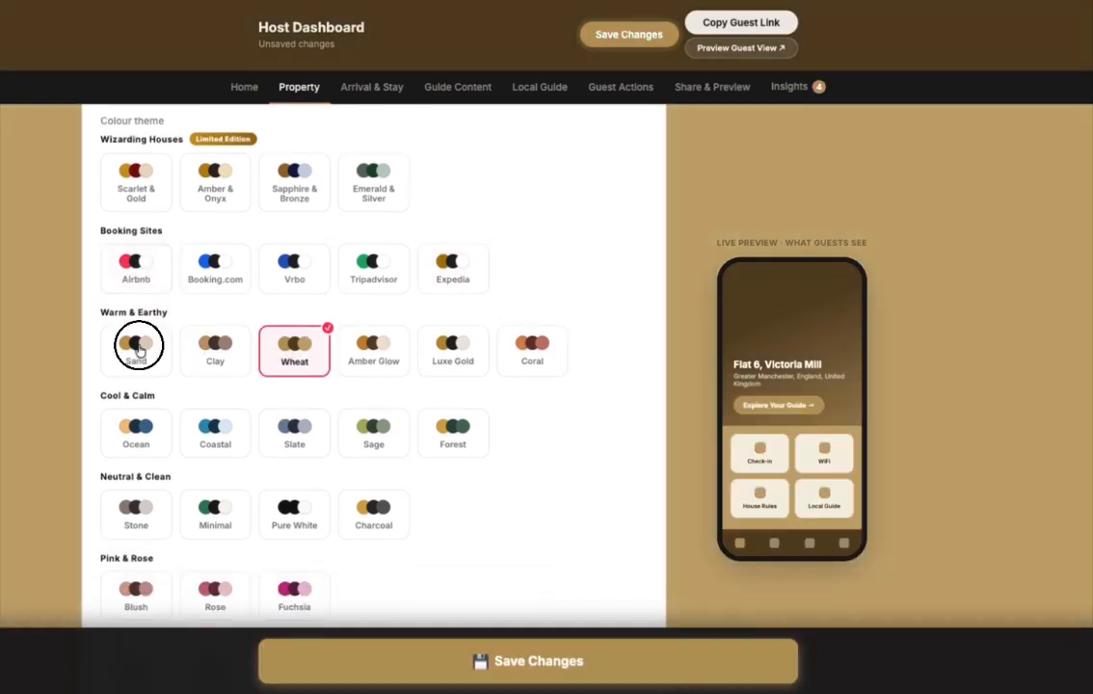
scroll(283, 459, down, 5)
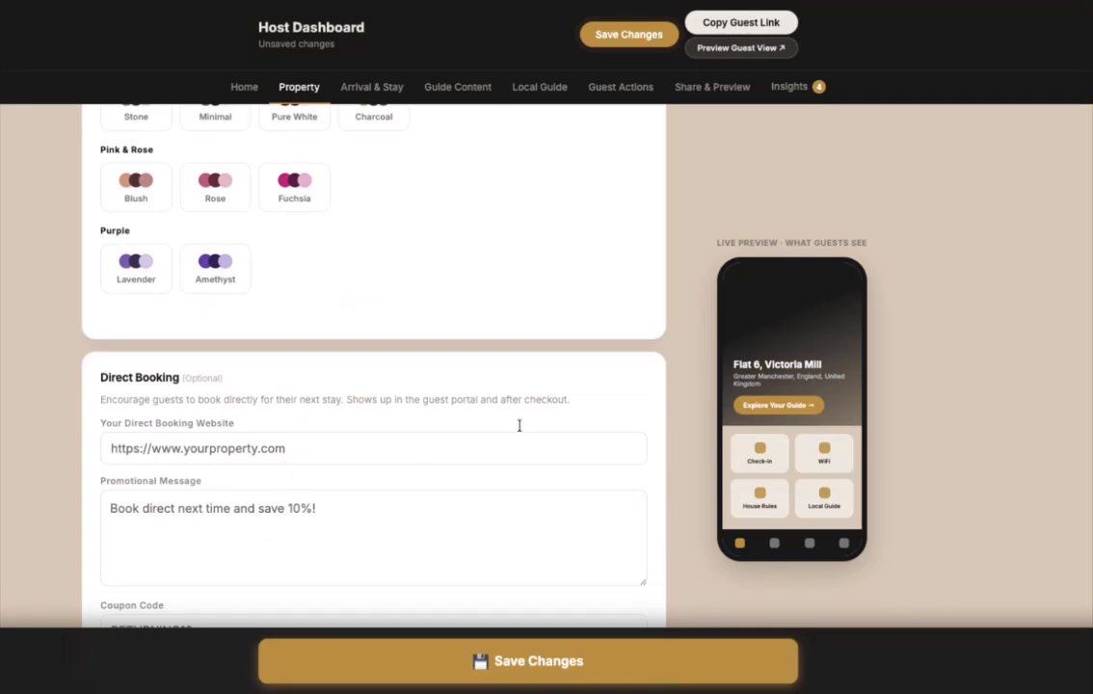
scroll(341, 313, up, 4)
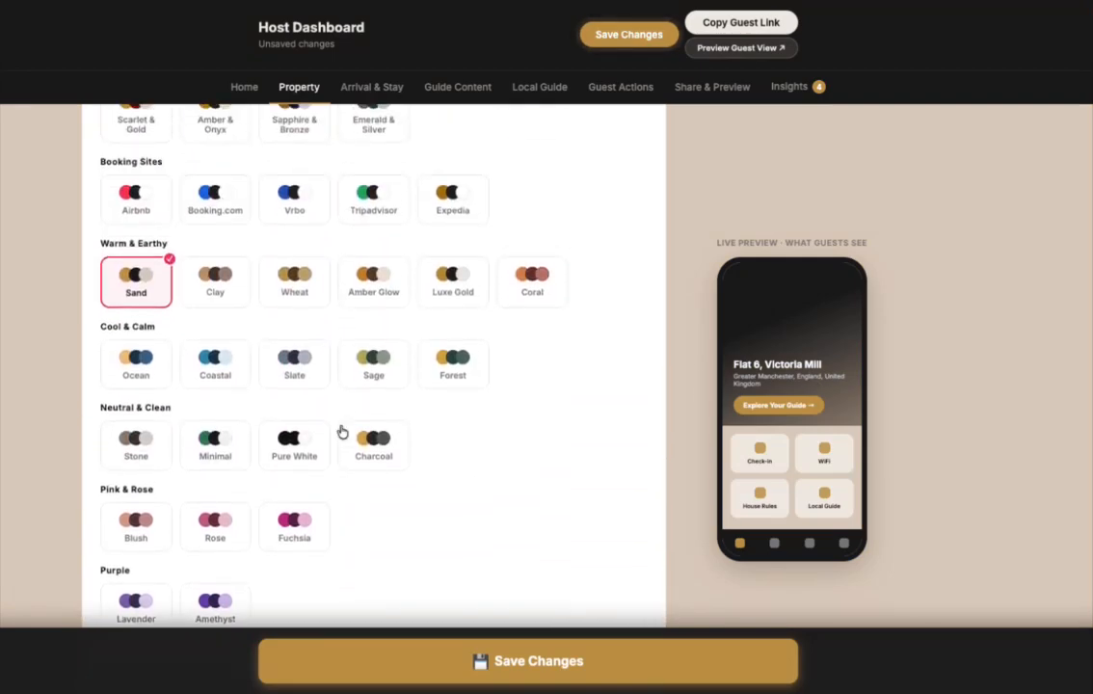
click(137, 210)
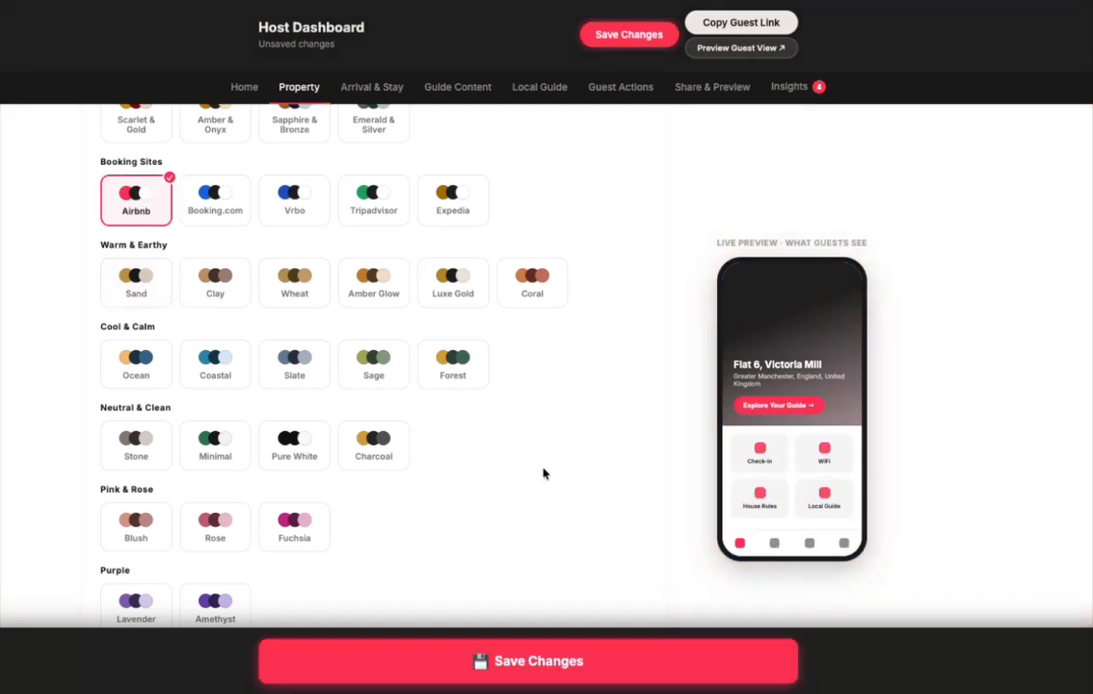
Step: Review the direct booking settings and enable guest ID verification for the guidebook
scroll(543, 473, down, 5)
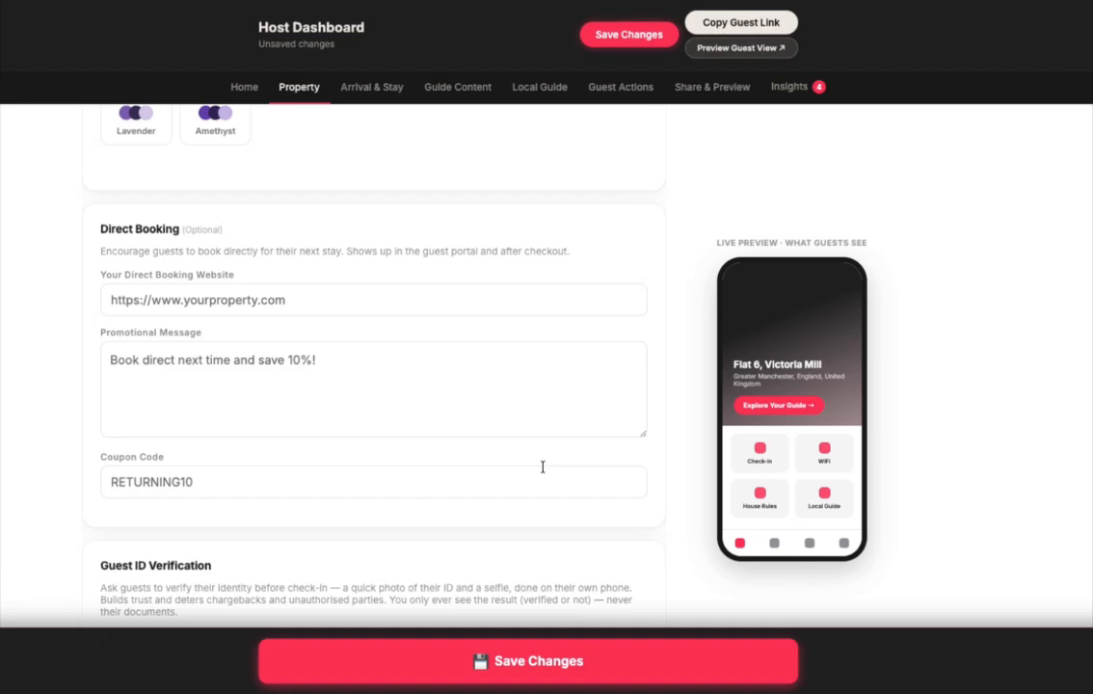
scroll(543, 467, down, 3)
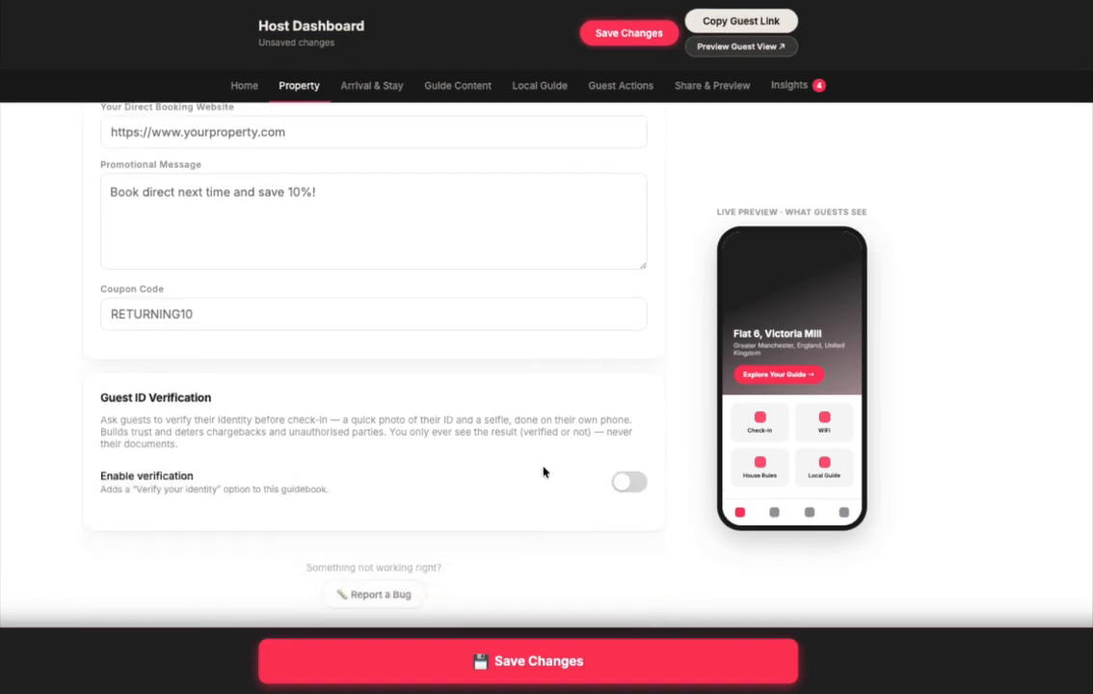
click(629, 483)
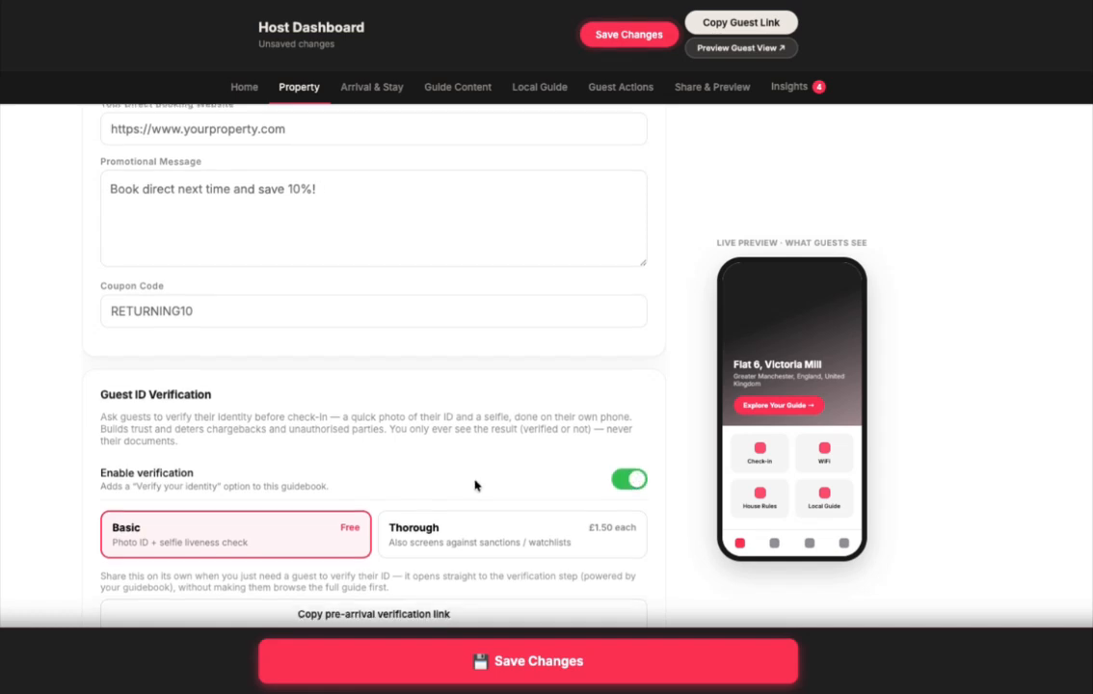
scroll(476, 485, down, 2)
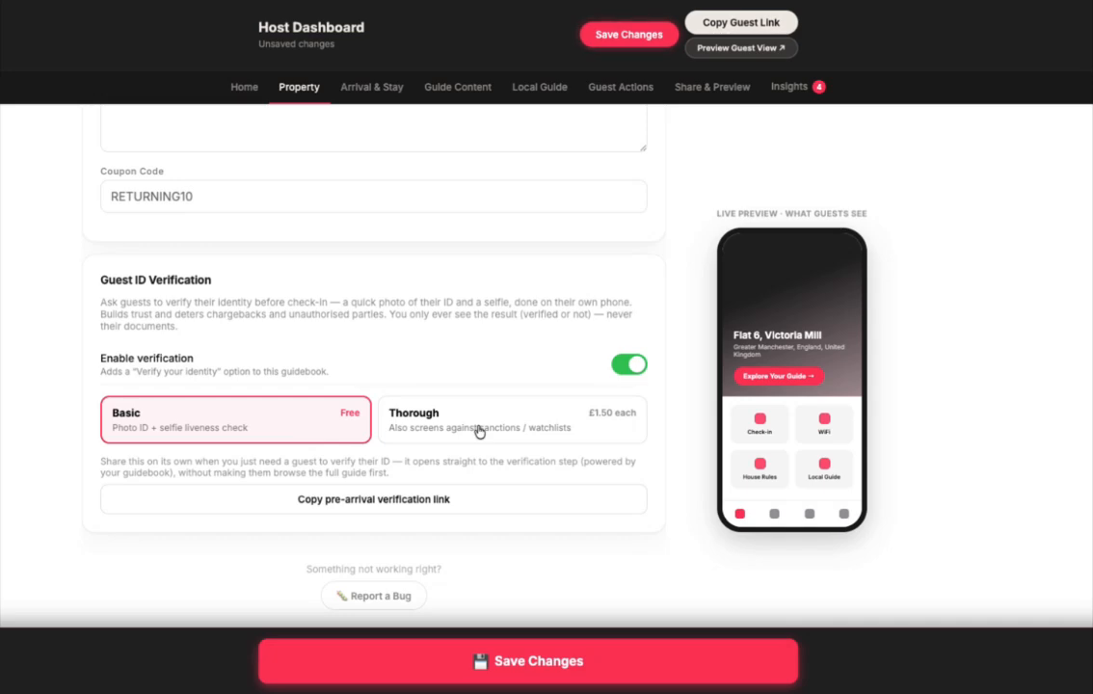
Step: Review the essential guest info and the parking directions and photo in the Arrival & Stay settings
scroll(479, 431, up, 15)
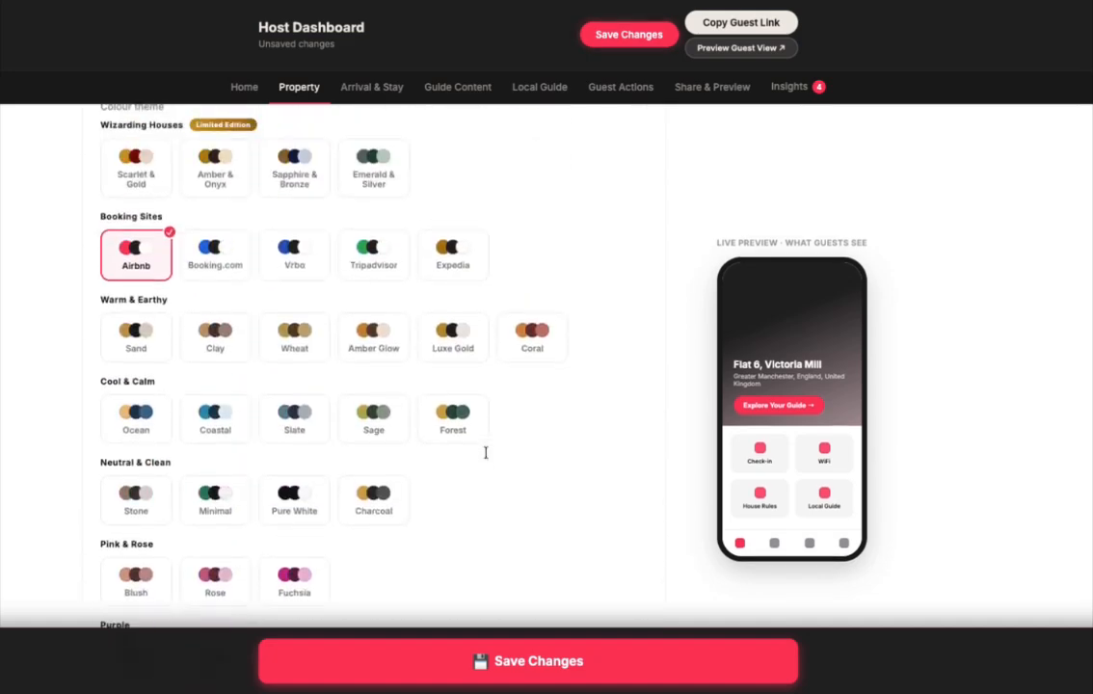
click(371, 88)
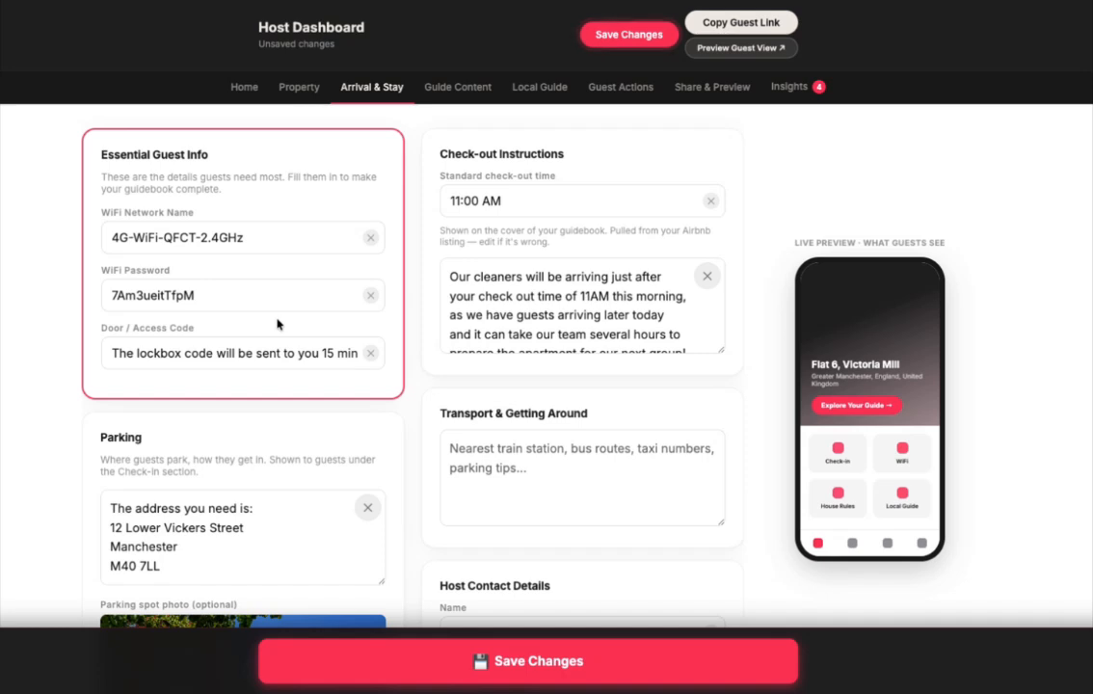
scroll(277, 324, down, 3)
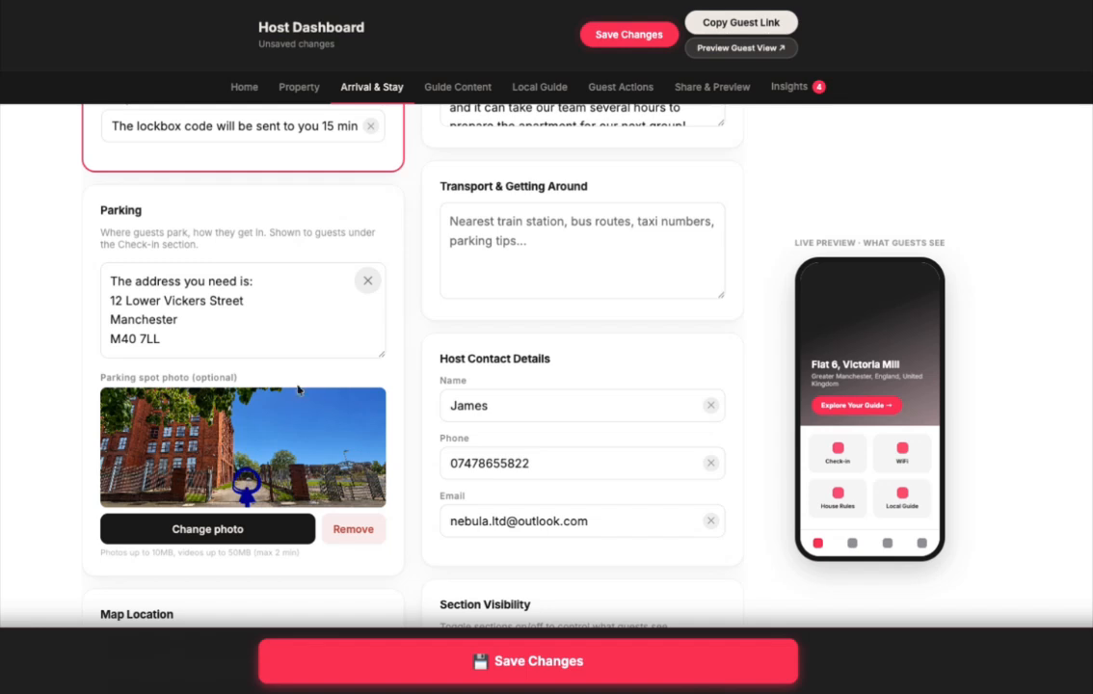
scroll(285, 460, down, 1)
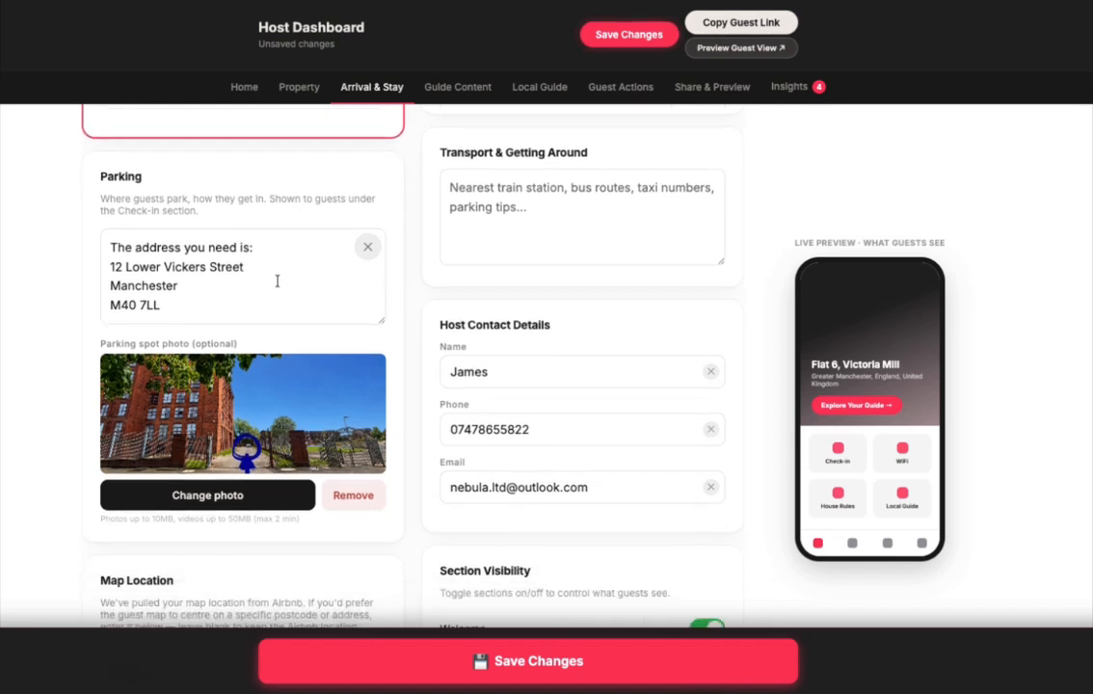
scroll(277, 278, down, 8)
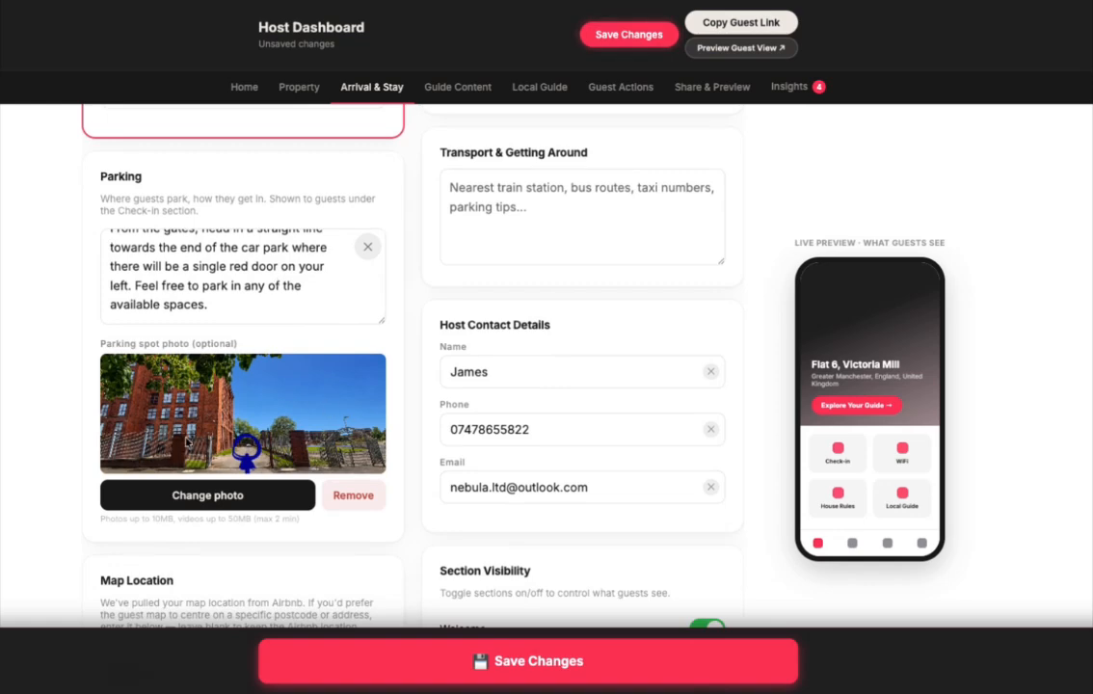
scroll(285, 399, up, 10)
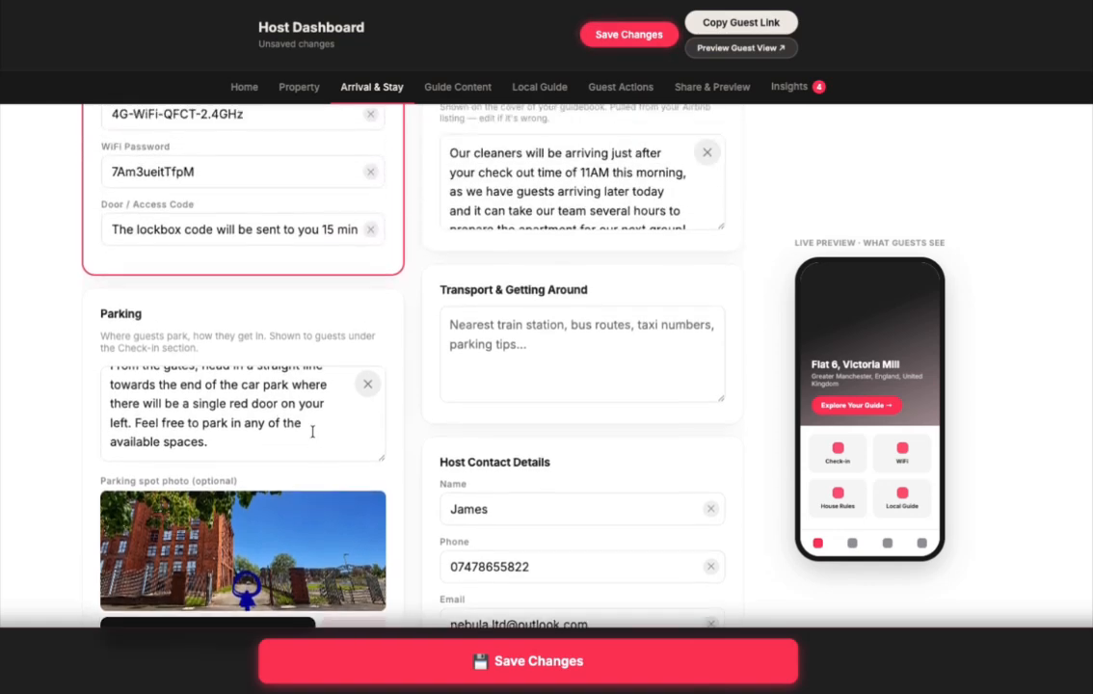
scroll(313, 432, up, 2)
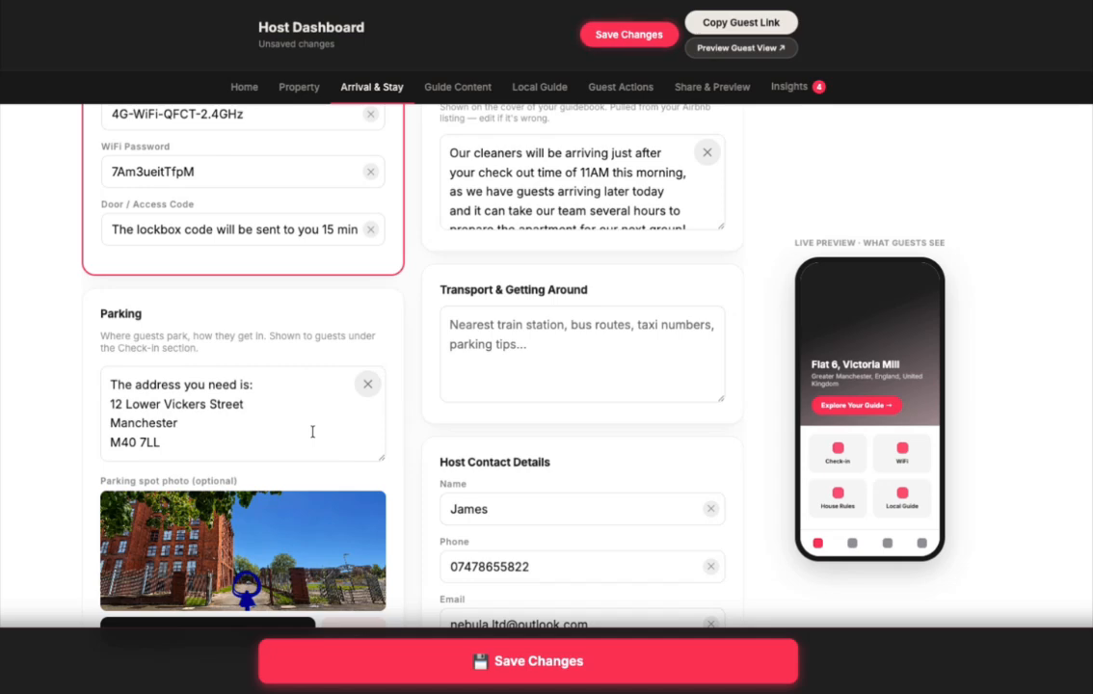
scroll(312, 432, down, 2)
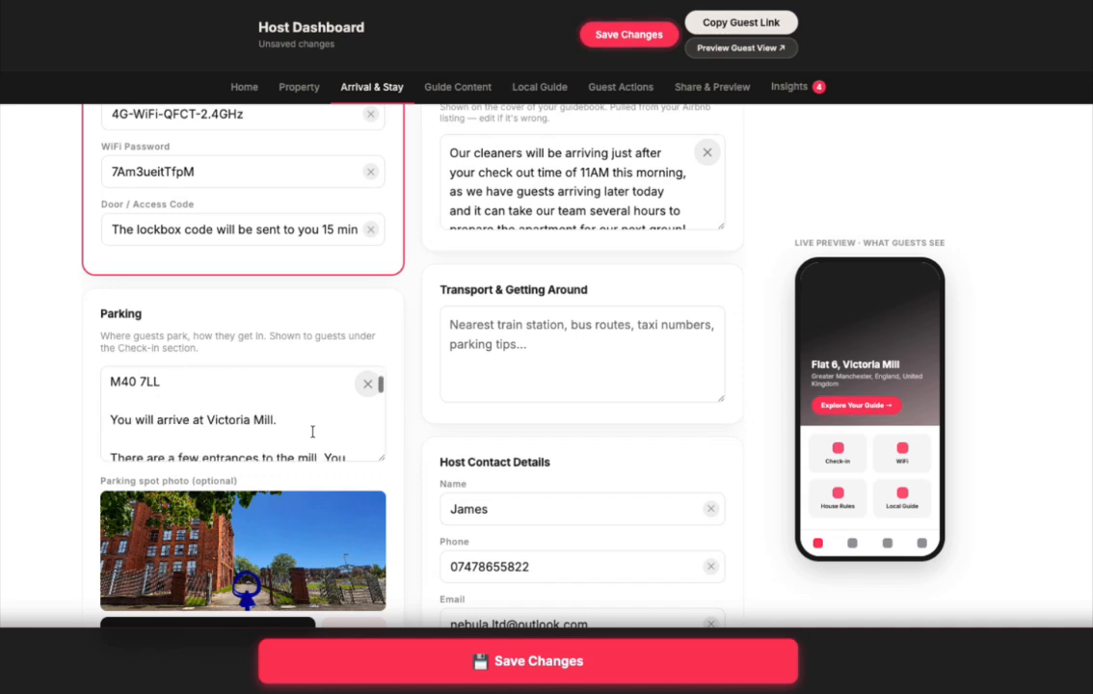
scroll(422, 426, down, 2)
scroll(423, 426, down, 4)
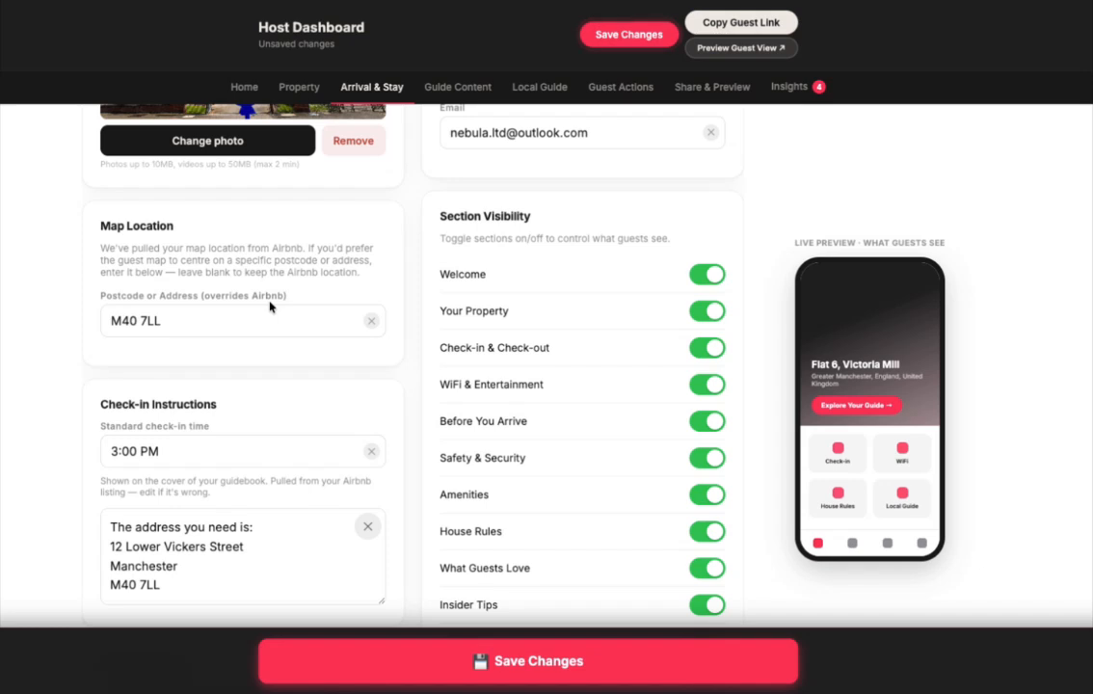
Step: Review the map location override and the check-in time and instructions for the property
click(264, 318)
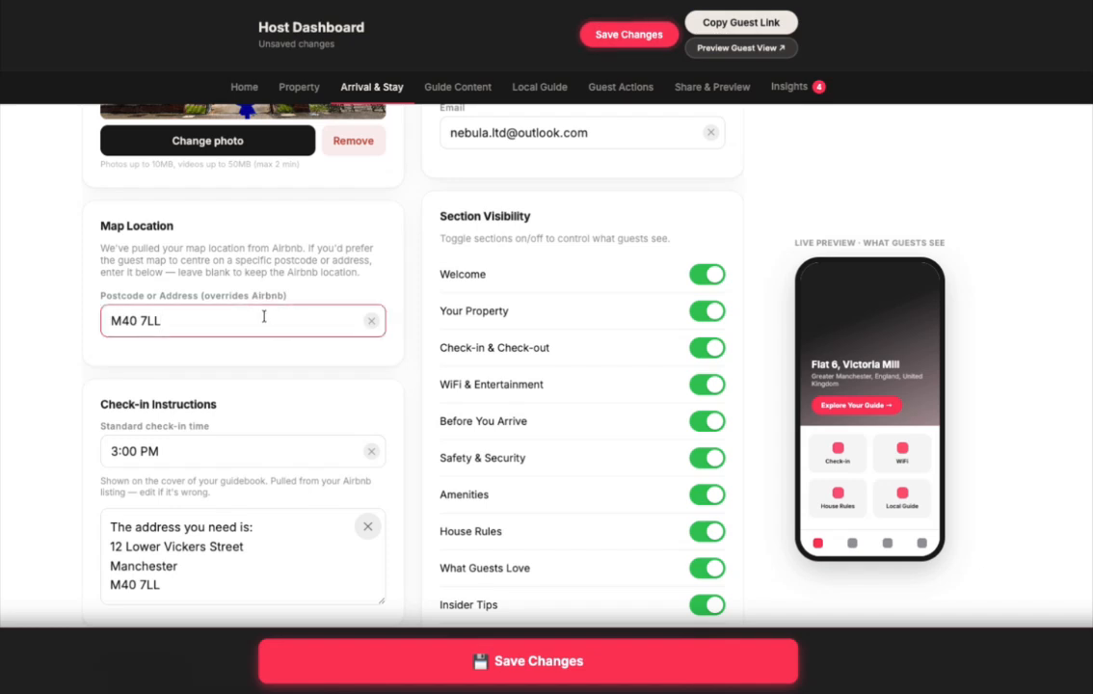
scroll(340, 515, down, 2)
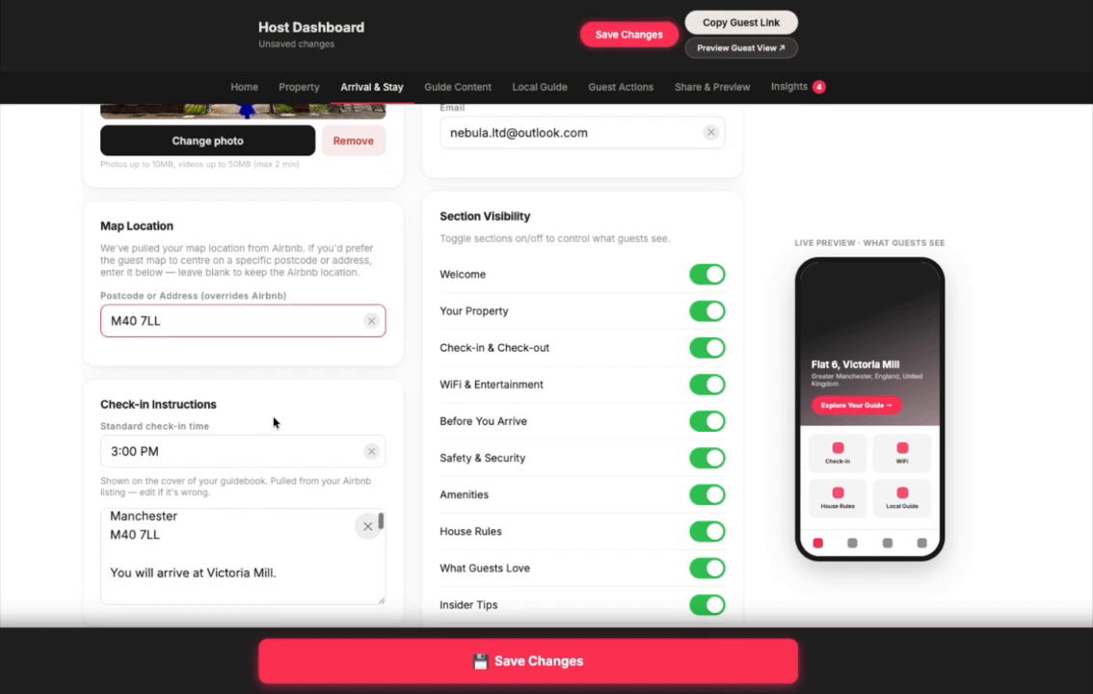
scroll(275, 421, down, 1)
scroll(274, 422, down, 1)
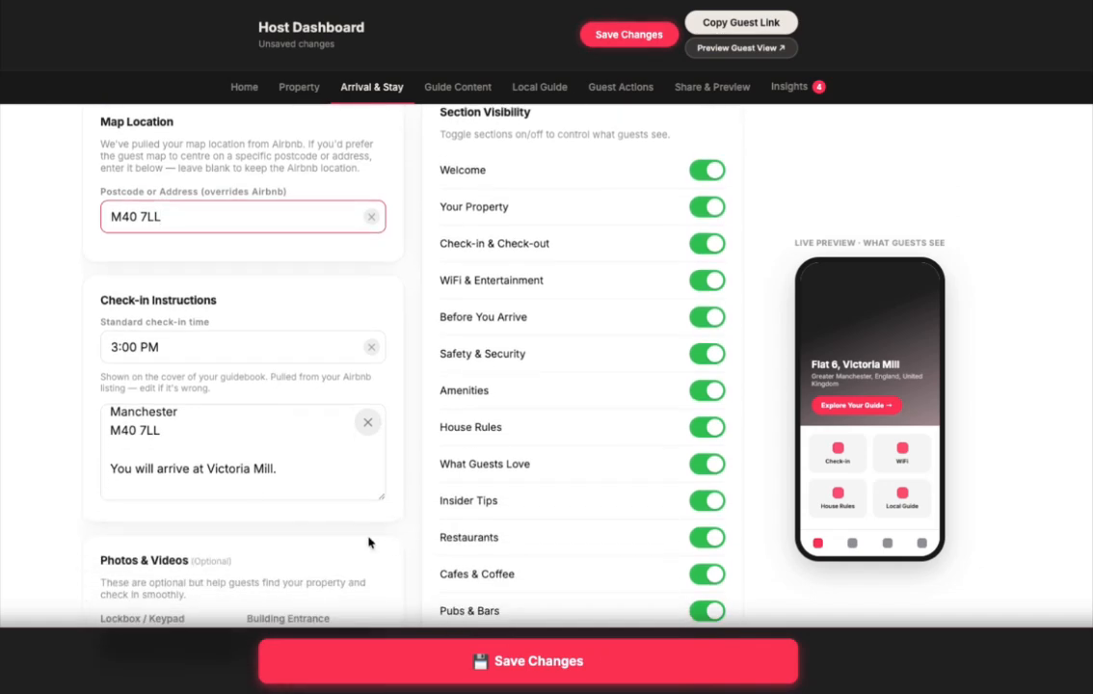
scroll(661, 166, up, 1)
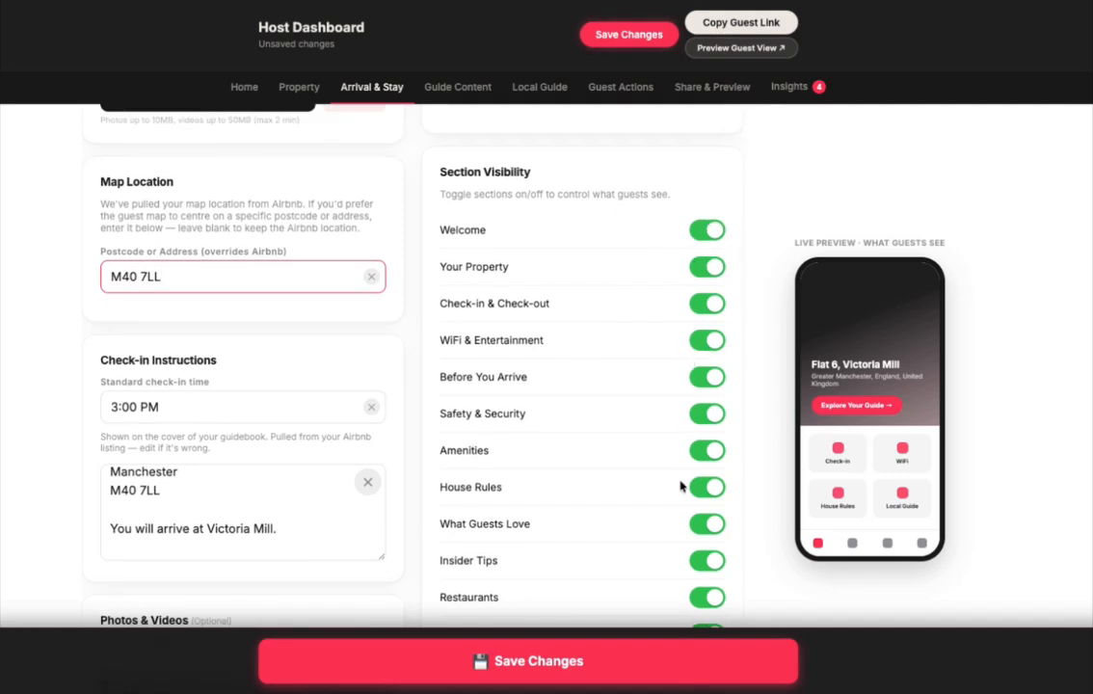
Step: Look through the section visibility settings and toggle WiFi & Entertainment off and back on
scroll(682, 487, down, 3)
scroll(680, 485, down, 3)
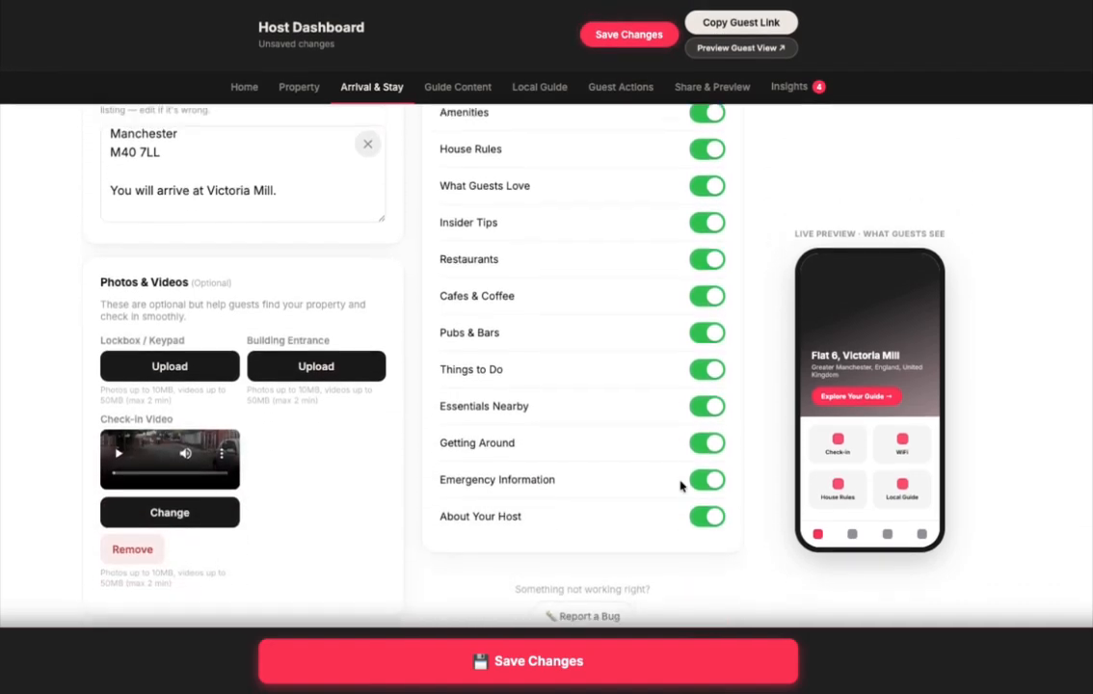
scroll(680, 485, up, 3)
scroll(681, 485, up, 5)
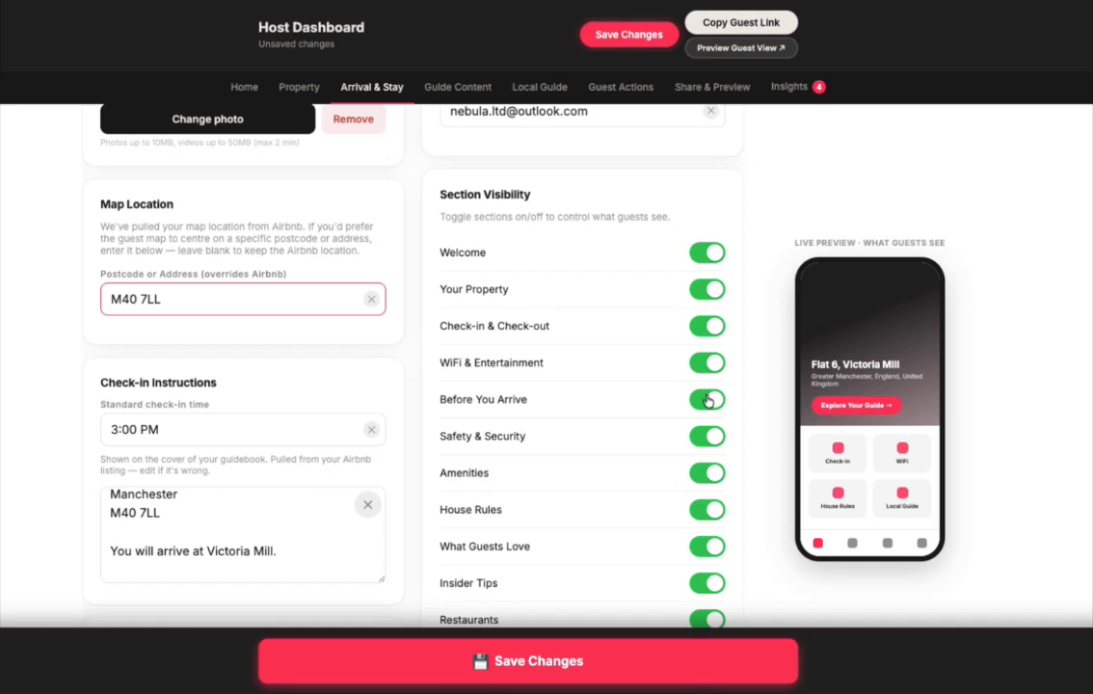
click(706, 364)
click(707, 364)
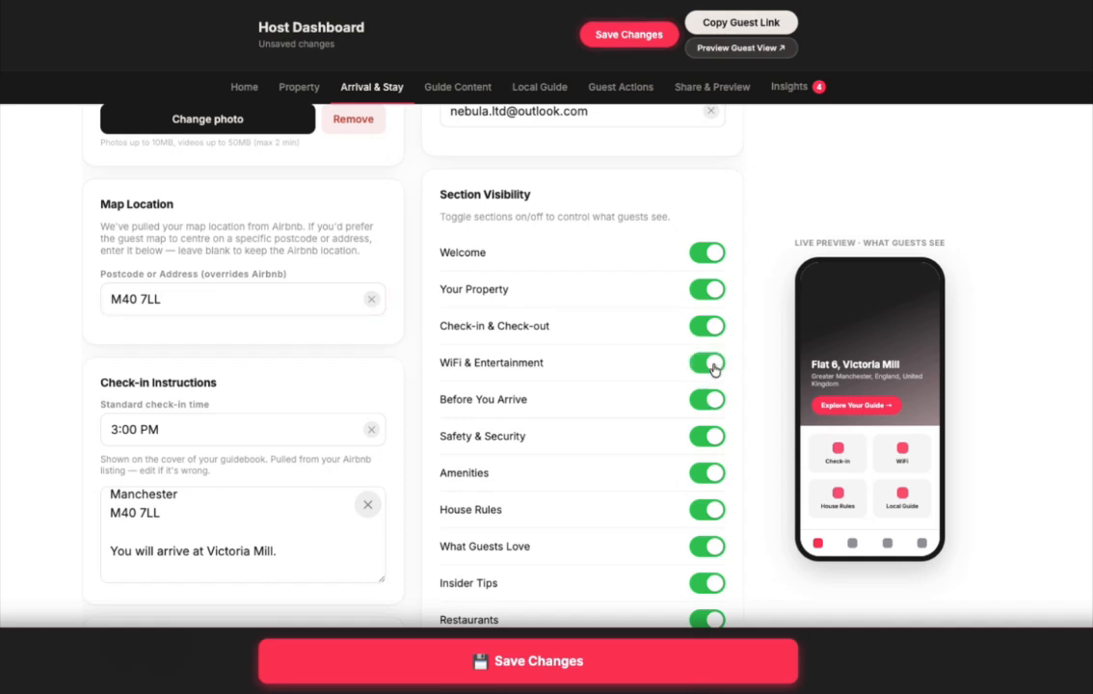
Step: Play the check-in video among the optional photos and videos, and pause it
scroll(522, 551, down, 4)
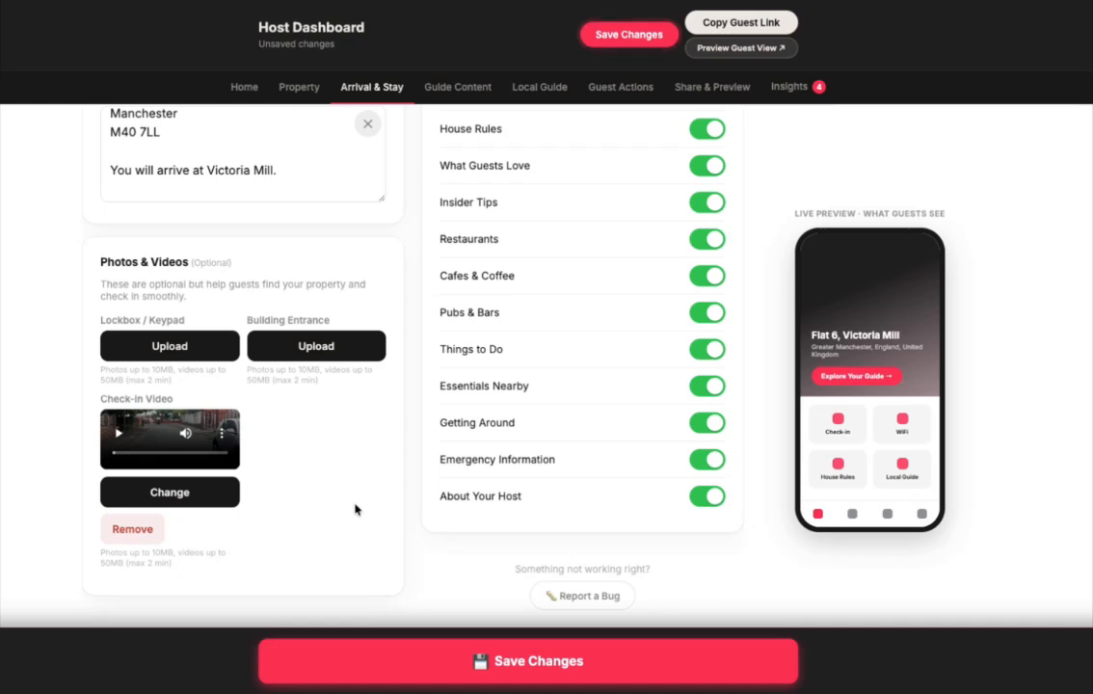
click(233, 445)
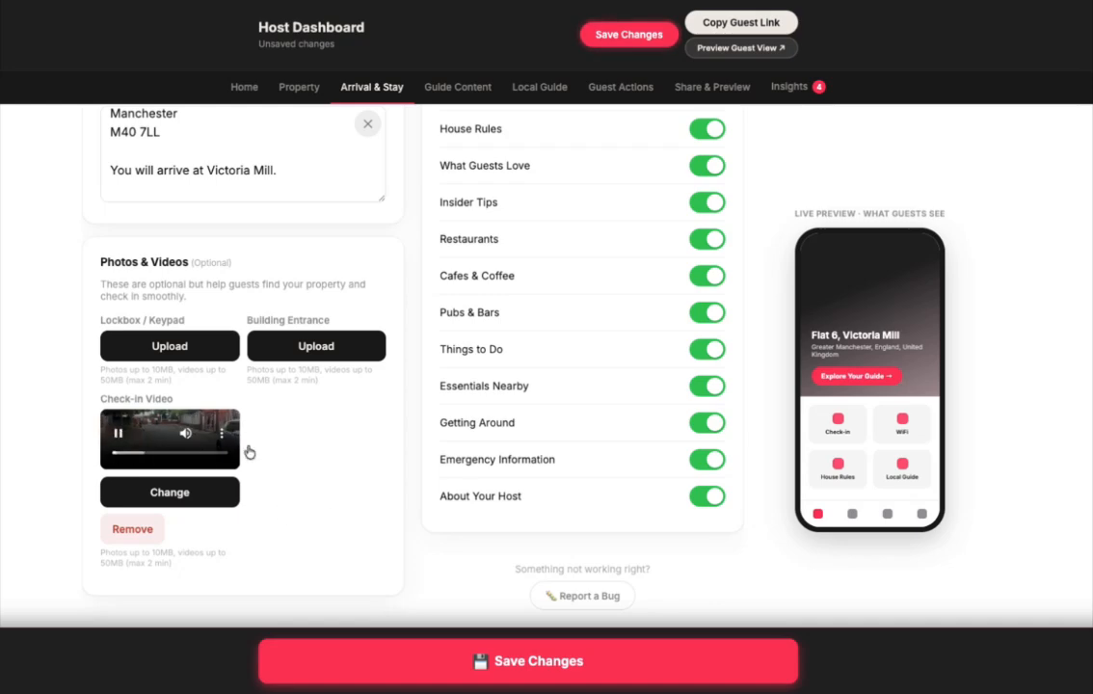
click(116, 438)
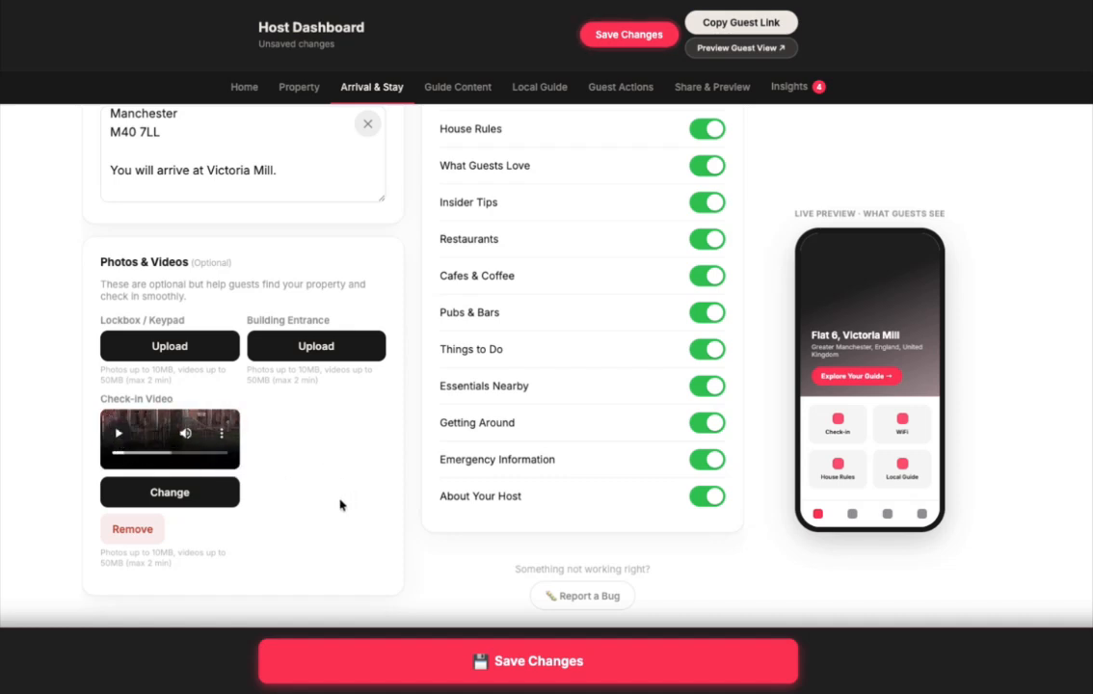
scroll(339, 504, up, 12)
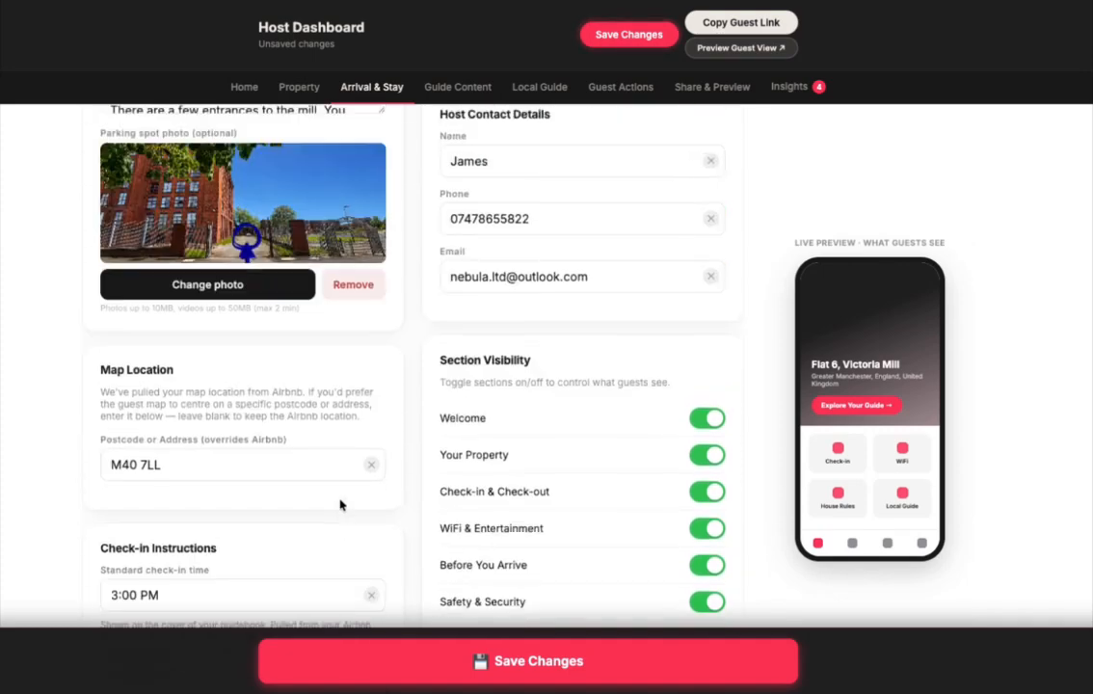
Step: Review the guidebook's welcome message and voice welcome option, and return to the guide content overview
click(455, 88)
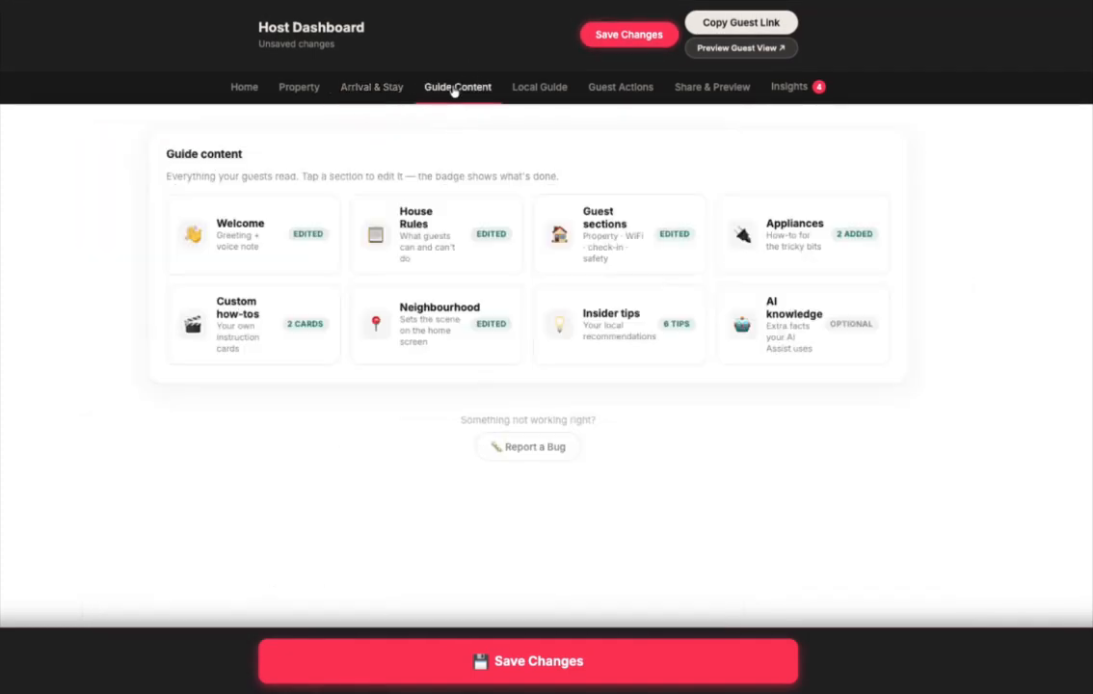
click(283, 255)
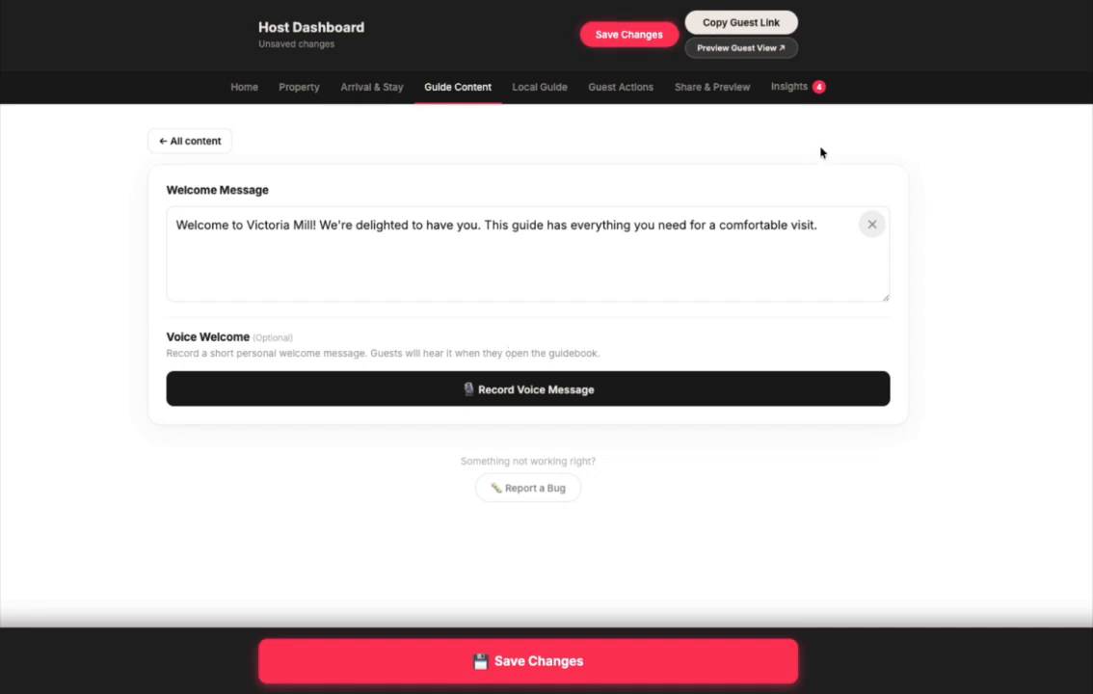
click(820, 224)
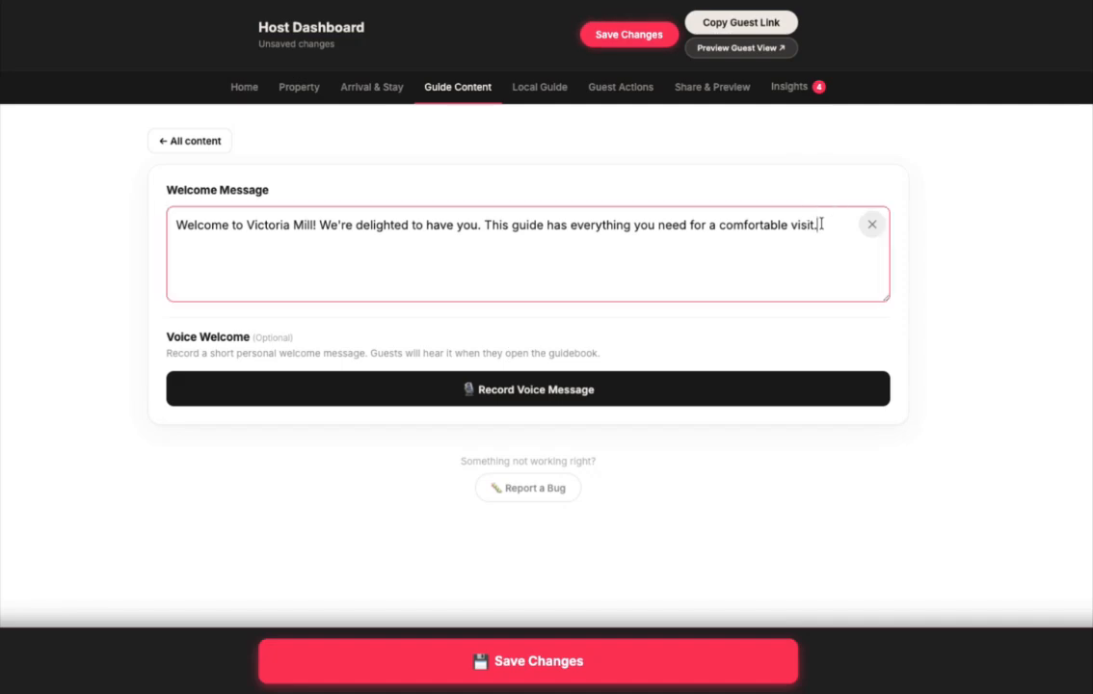
click(183, 144)
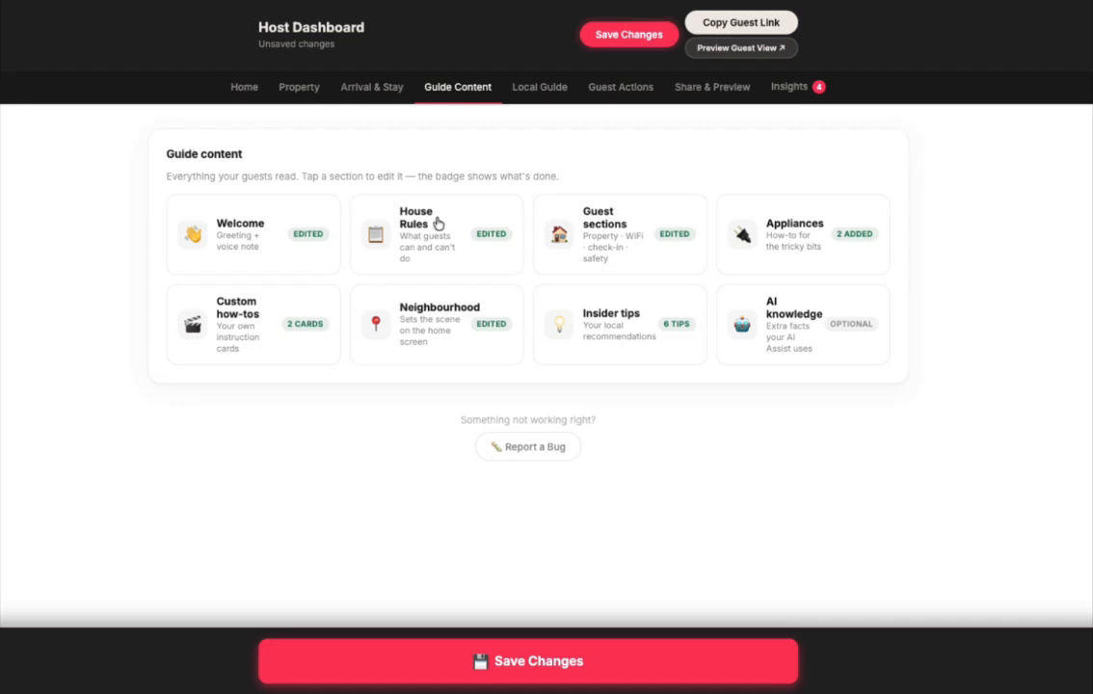
Step: Review the drafted house rules and the quick-add common rules, and return to the guide content overview
click(468, 257)
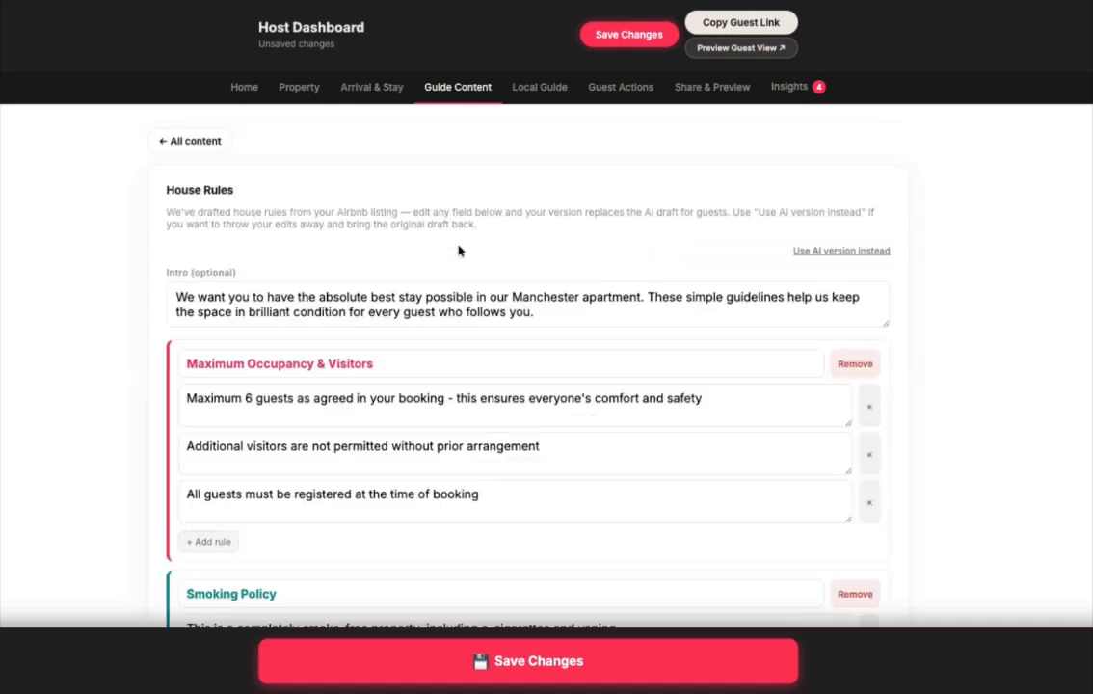
scroll(462, 429, down, 7)
scroll(443, 436, down, 8)
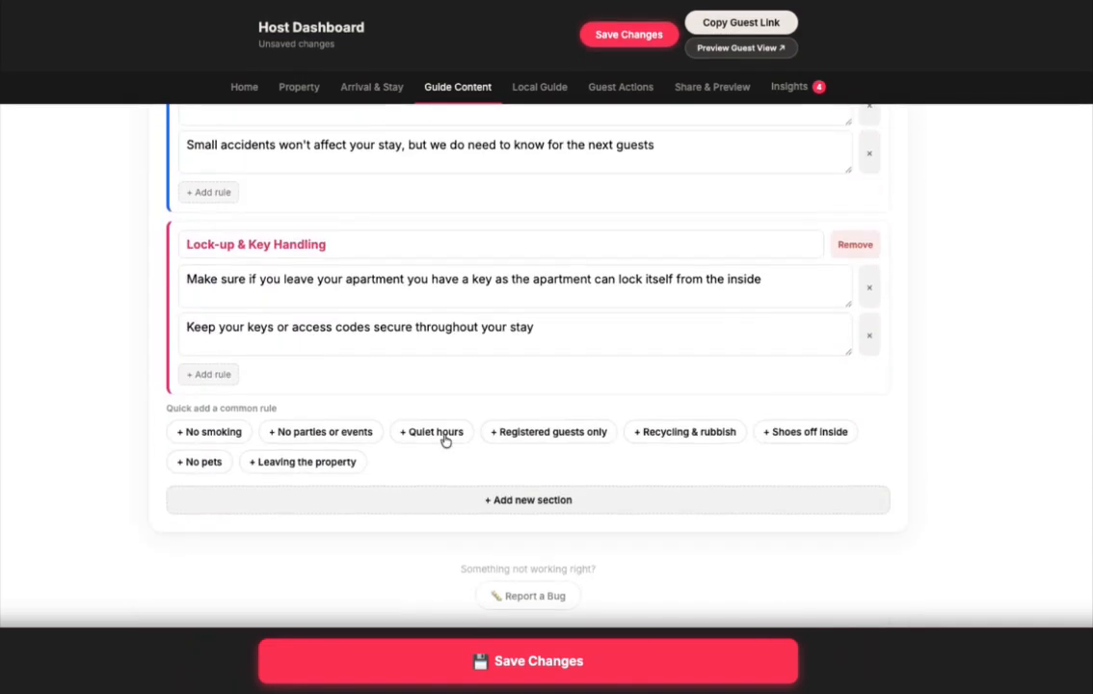
scroll(446, 439, up, 15)
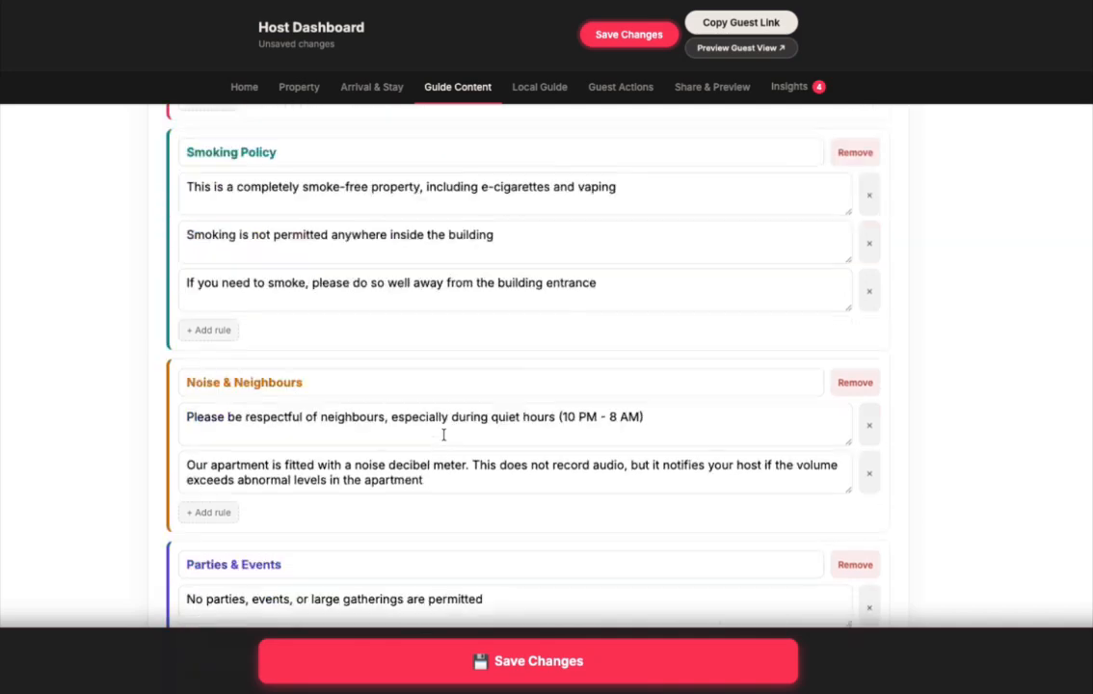
click(193, 142)
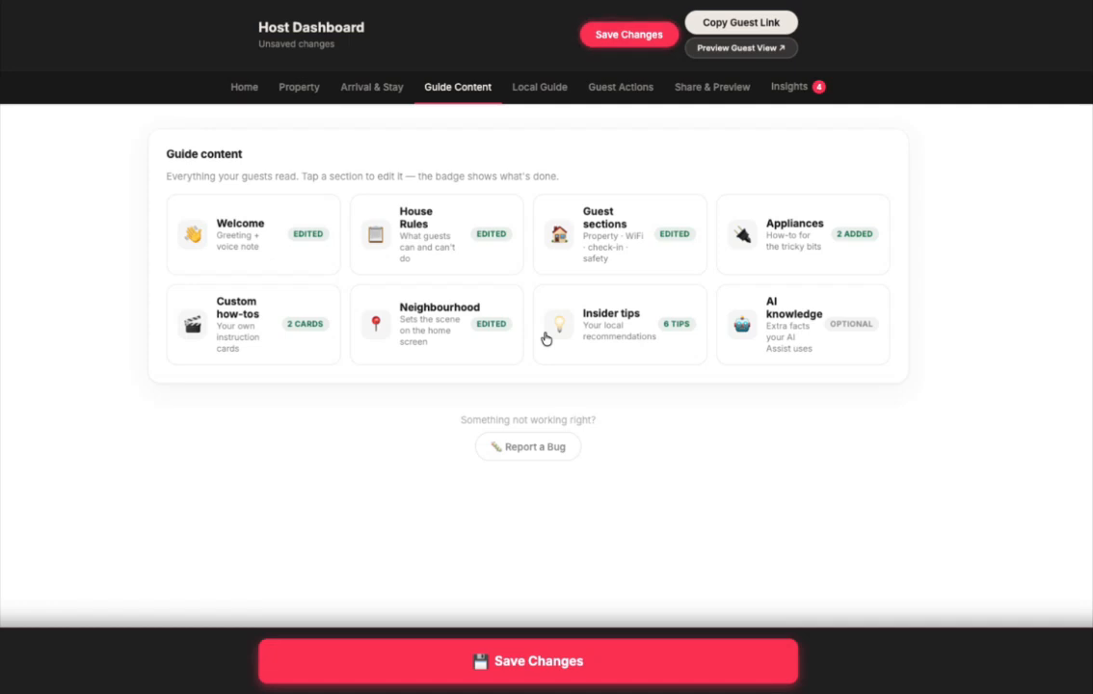
Step: Review the guest sections' property highlights, WiFi tips and safety texts, and return to the guide content overview
click(630, 244)
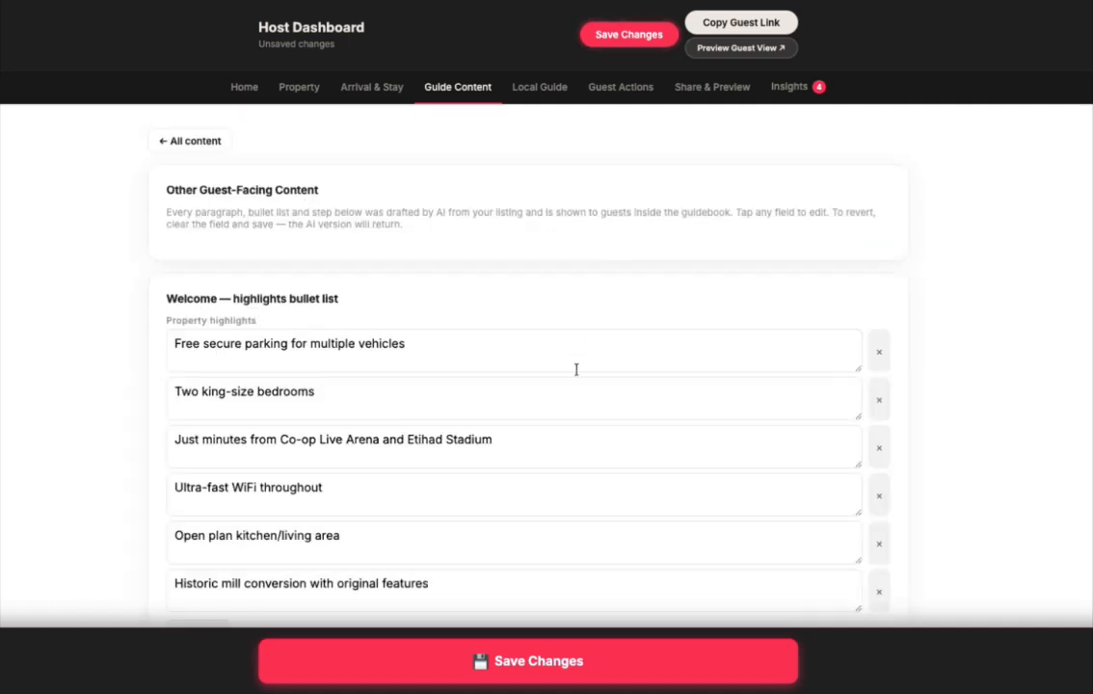
scroll(576, 369, down, 10)
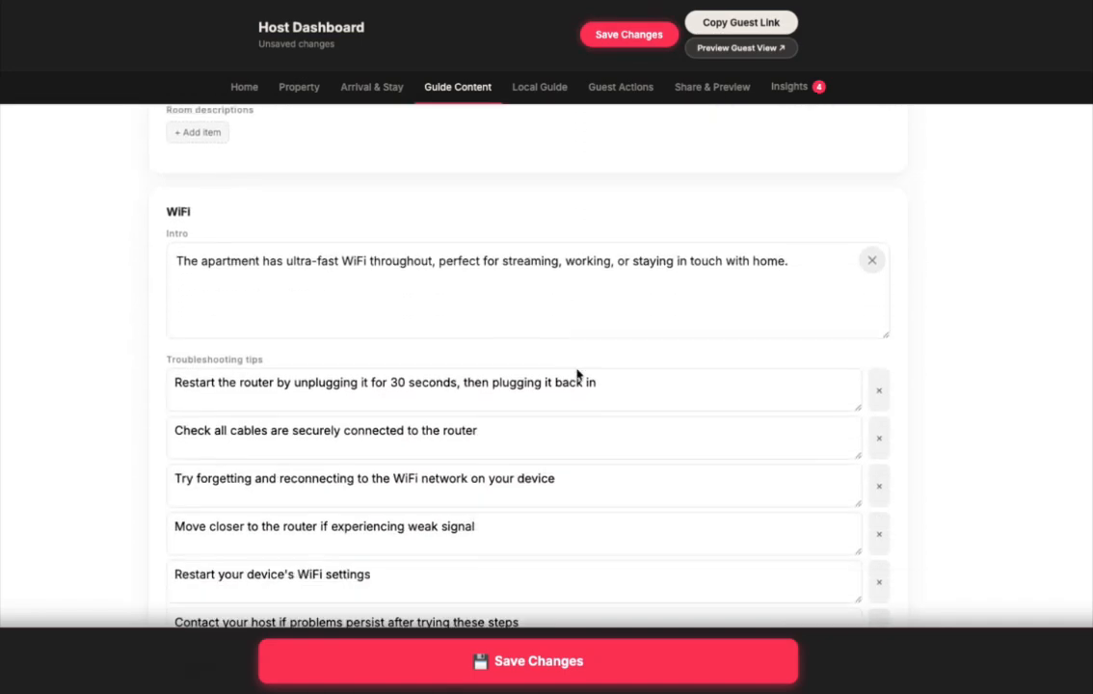
scroll(577, 374, down, 7)
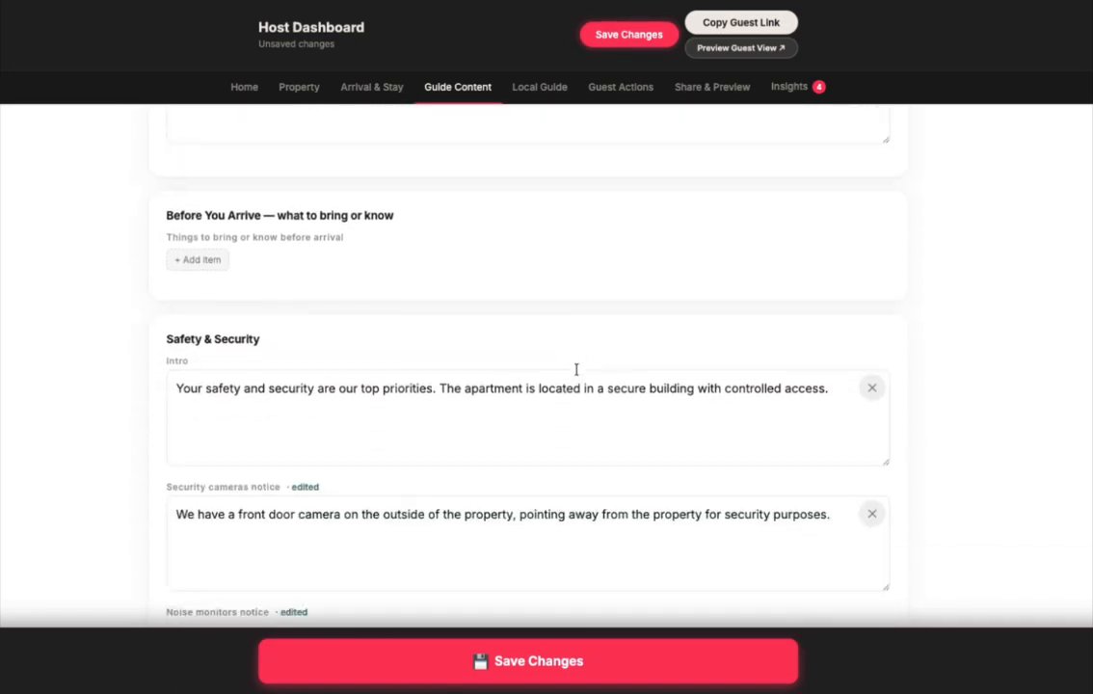
scroll(576, 371, down, 5)
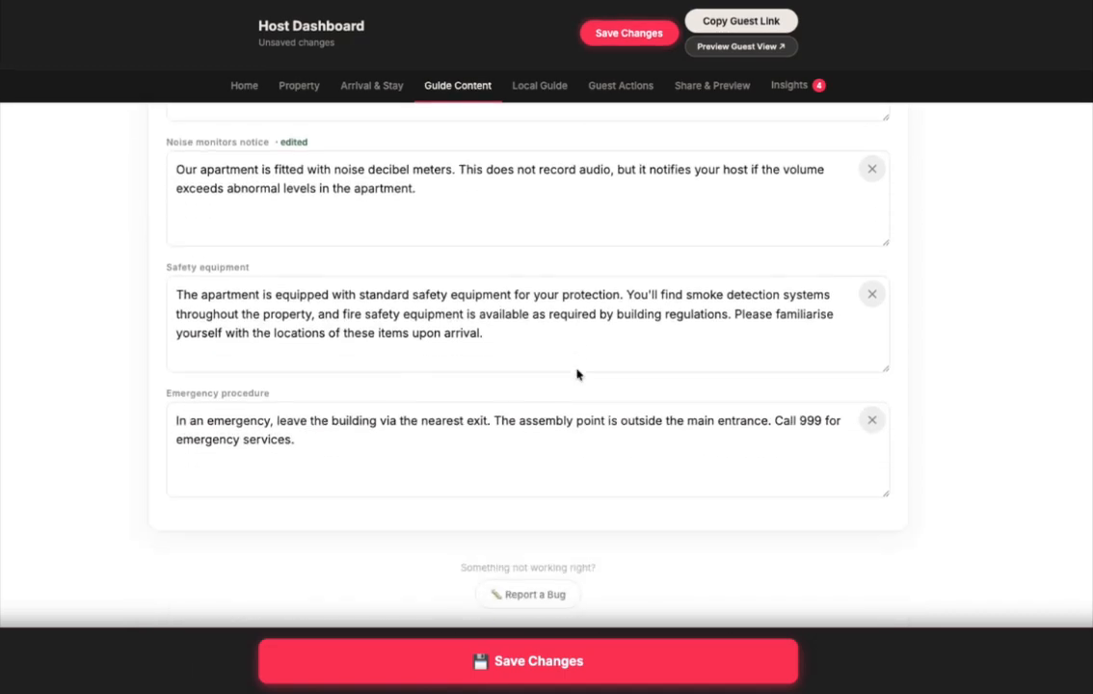
scroll(577, 374, up, 20)
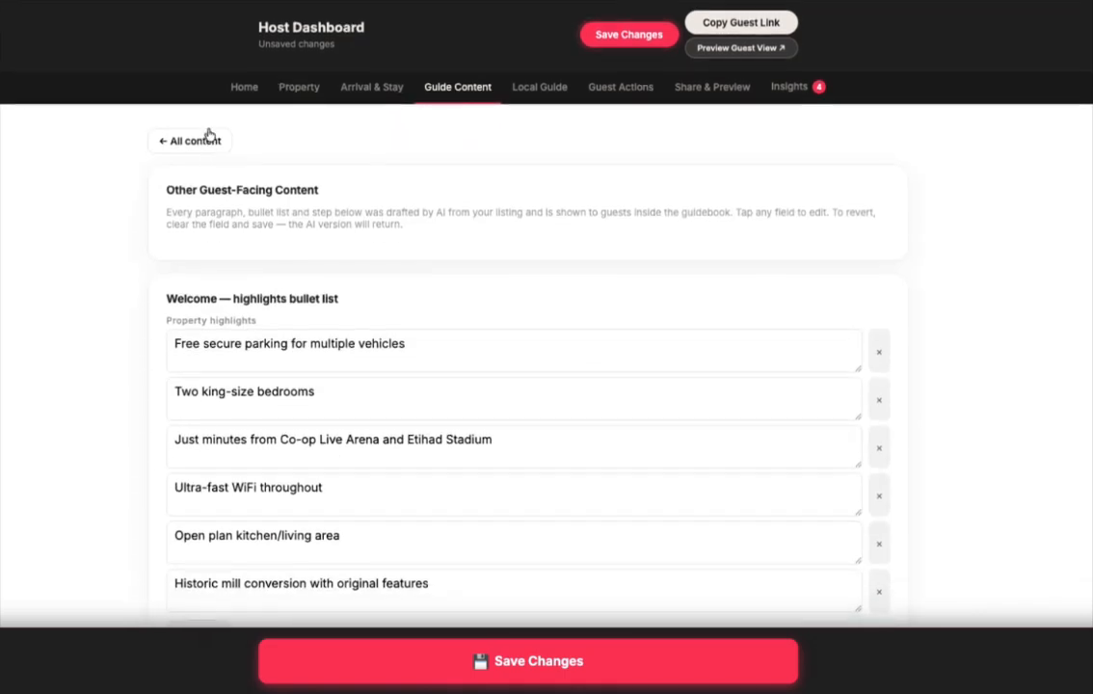
click(209, 136)
Step: Review the microwave and oven instructions and the option for adding another appliance
click(785, 256)
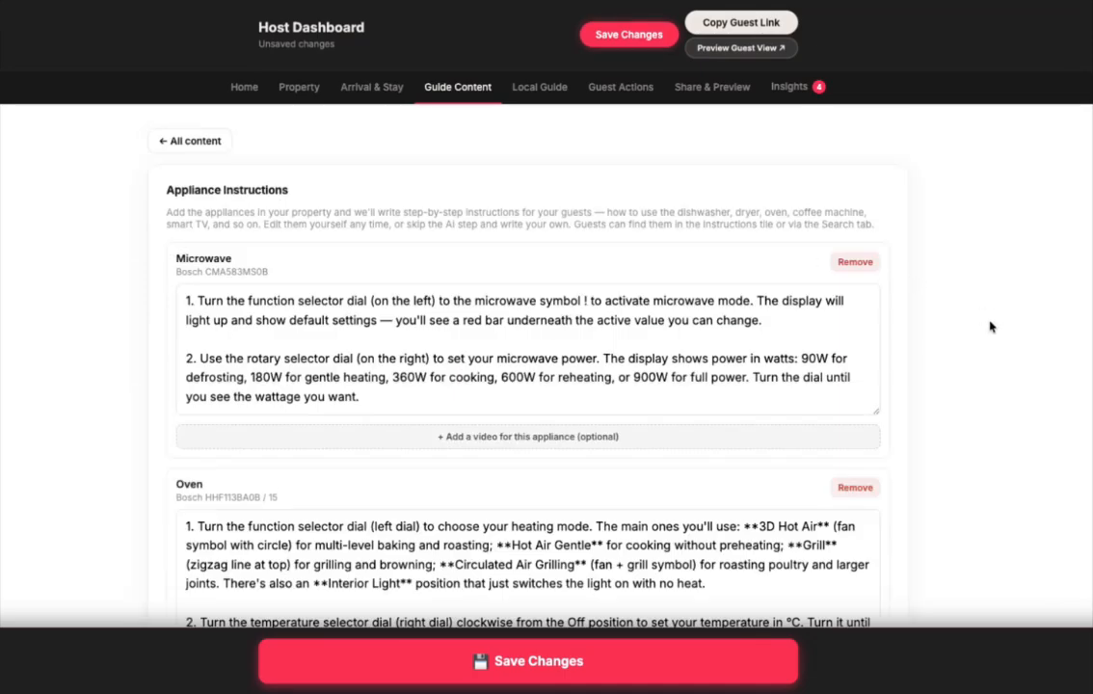
scroll(991, 328, down, 3)
scroll(991, 330, up, 3)
scroll(992, 330, down, 3)
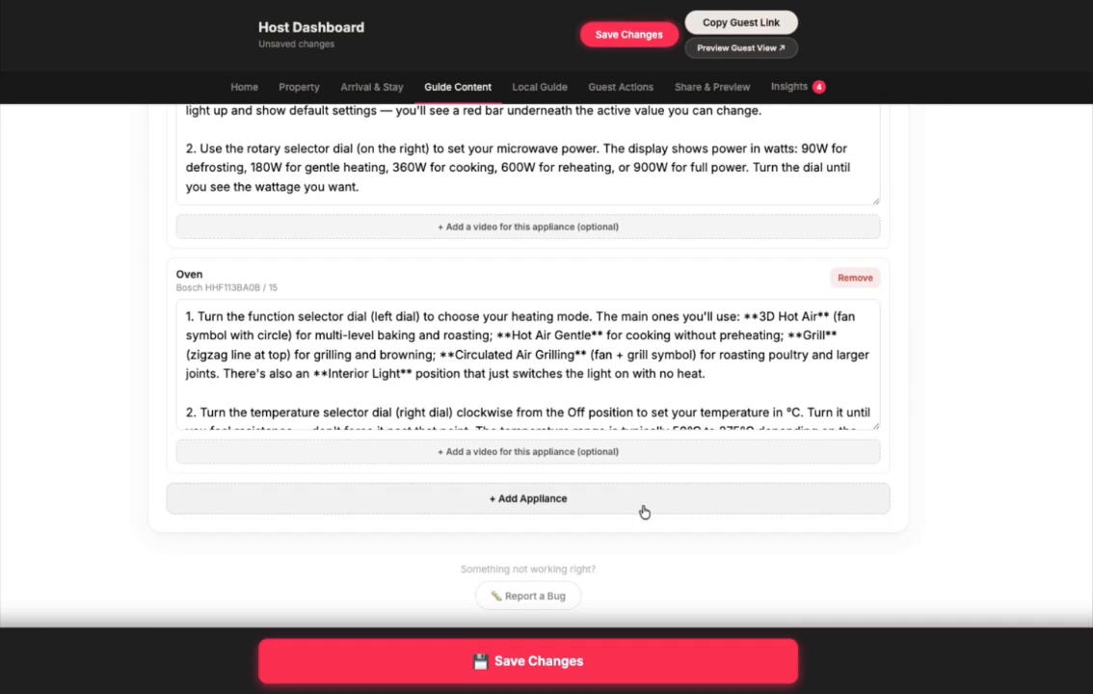
Step: Start a new appliance entry with the type Smart TV and the brand Samsung
click(644, 512)
scroll(644, 512, down, 5)
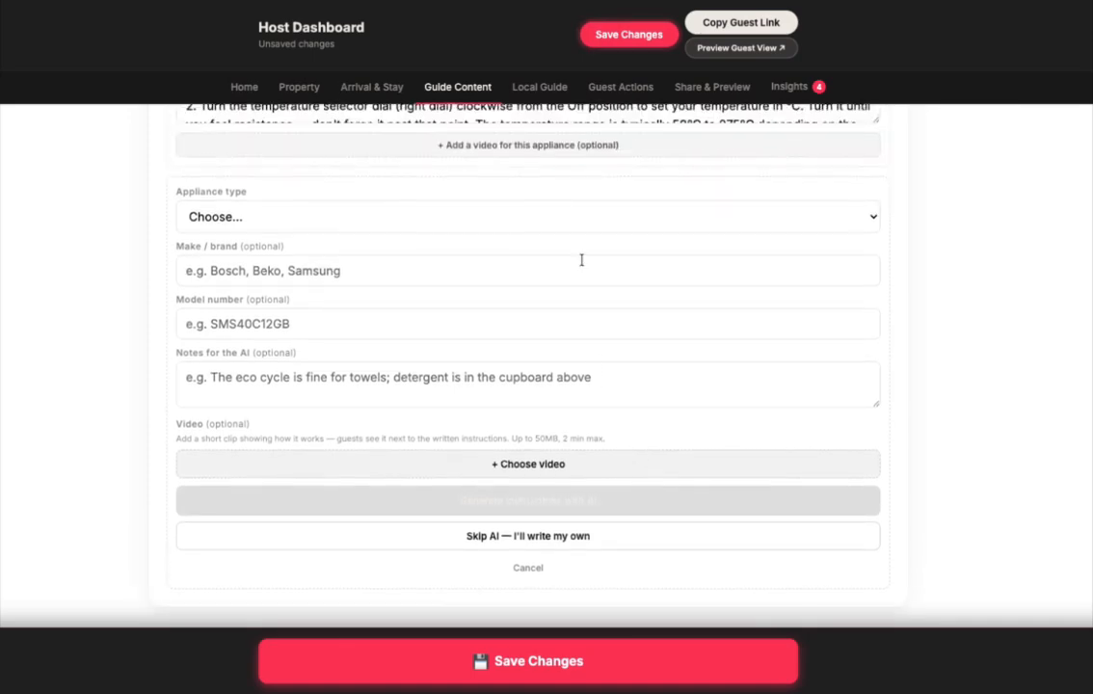
click(486, 222)
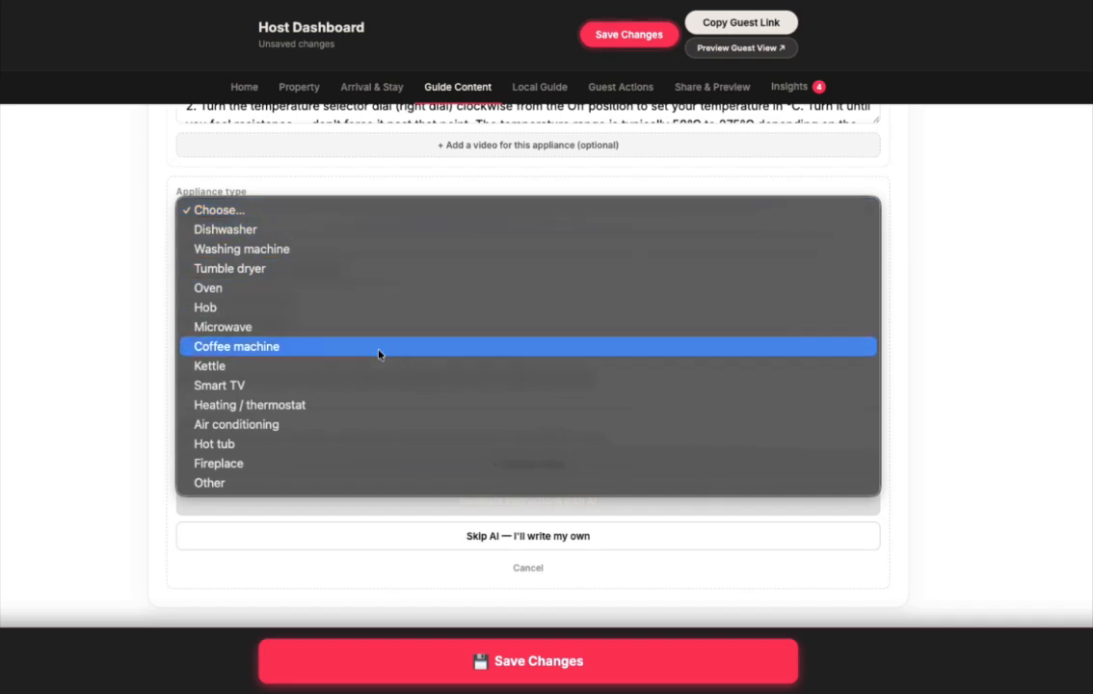
click(384, 384)
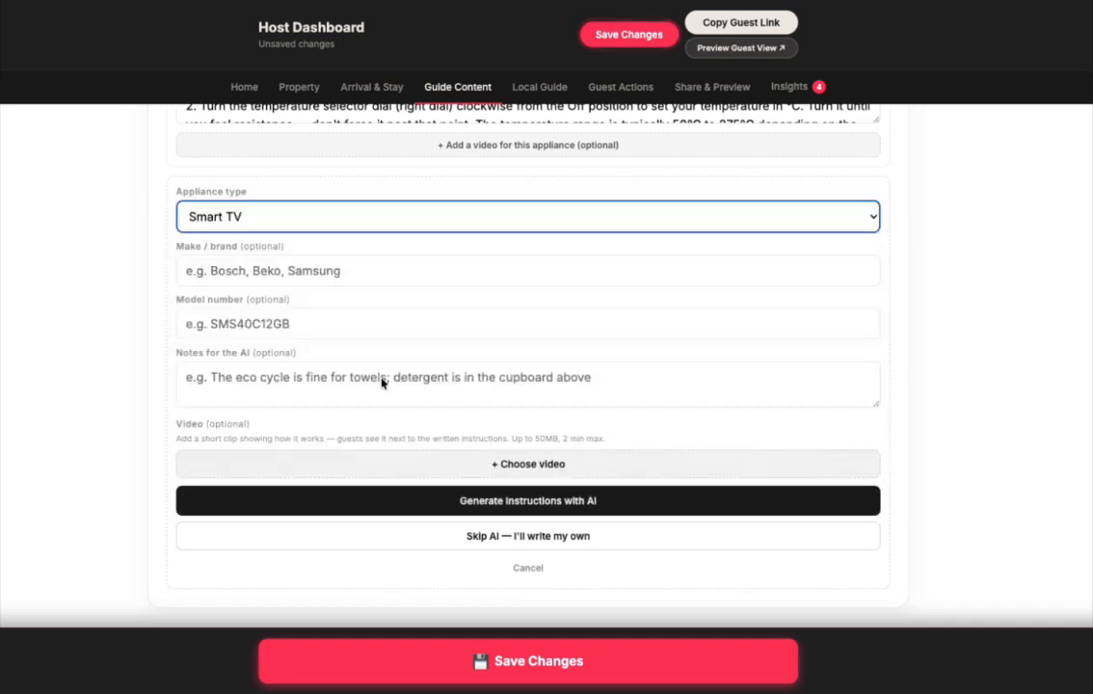
click(351, 271)
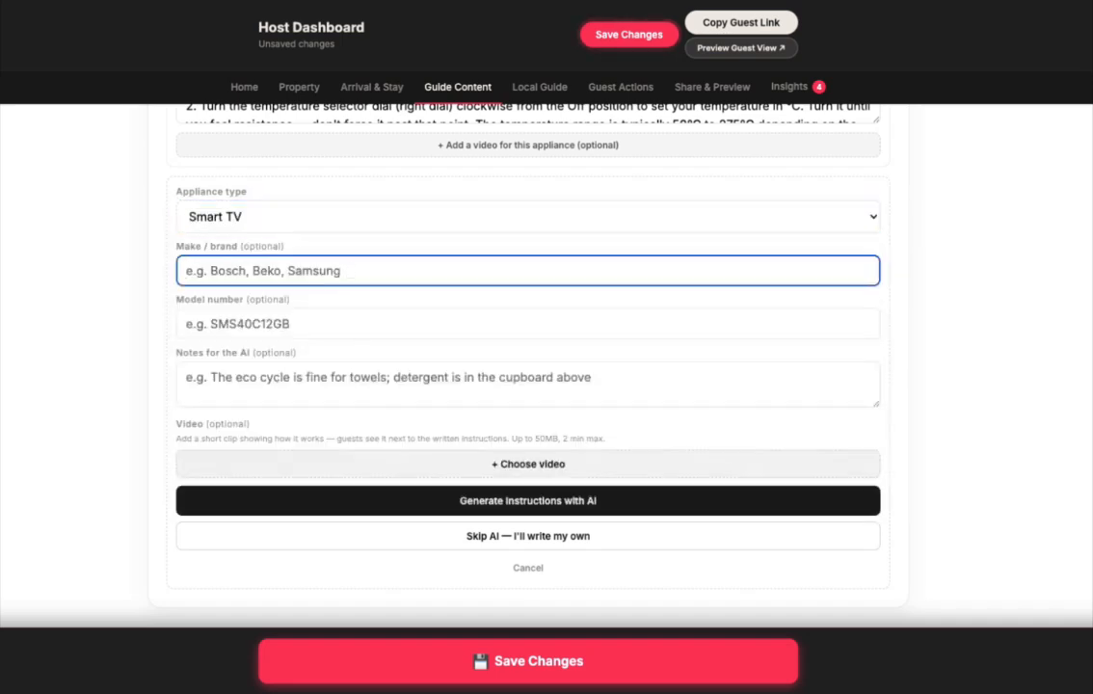
text(Samsung)
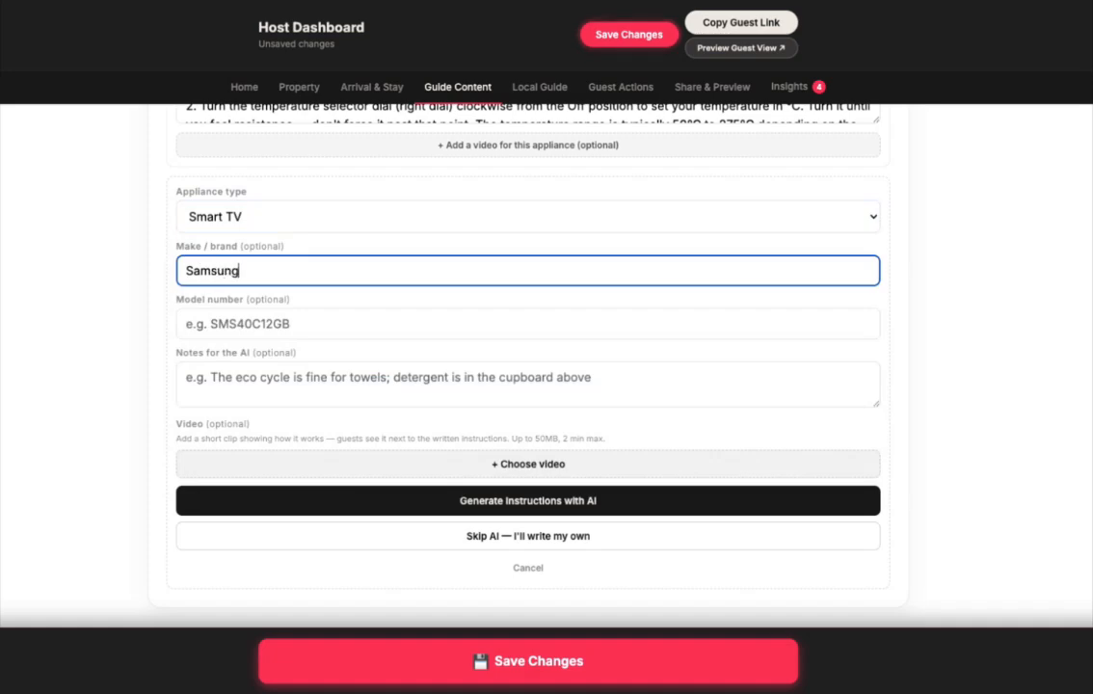
Step: Add the AI note "Explain to guest how to access netflix." and generate the Smart TV instructions with AI
click(309, 328)
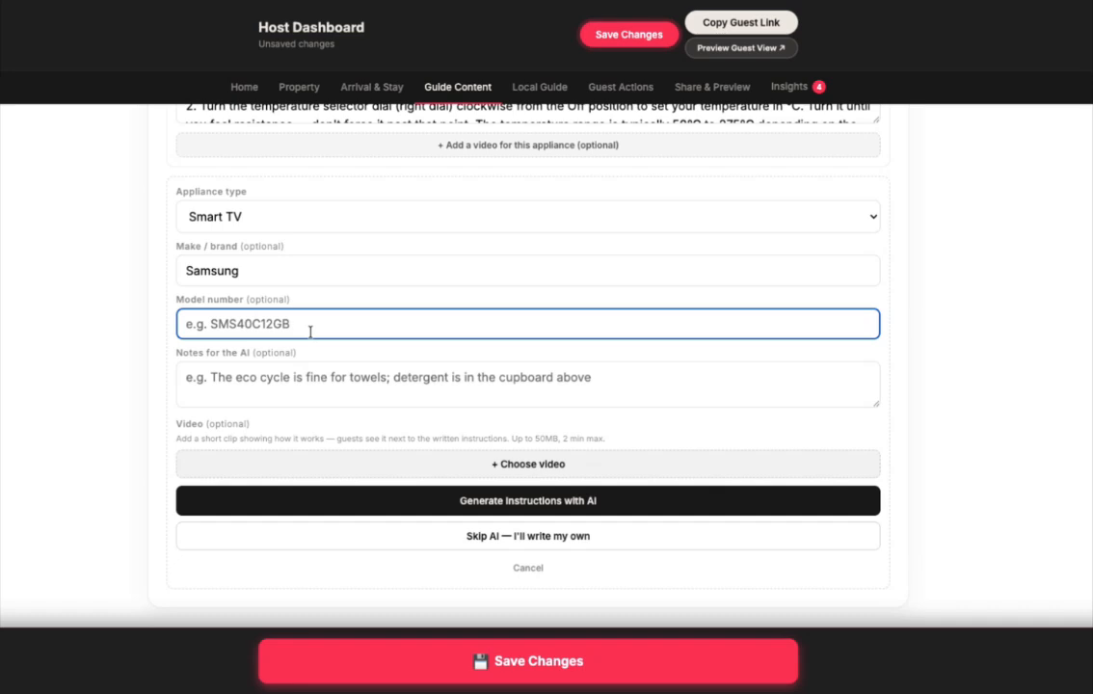
click(287, 389)
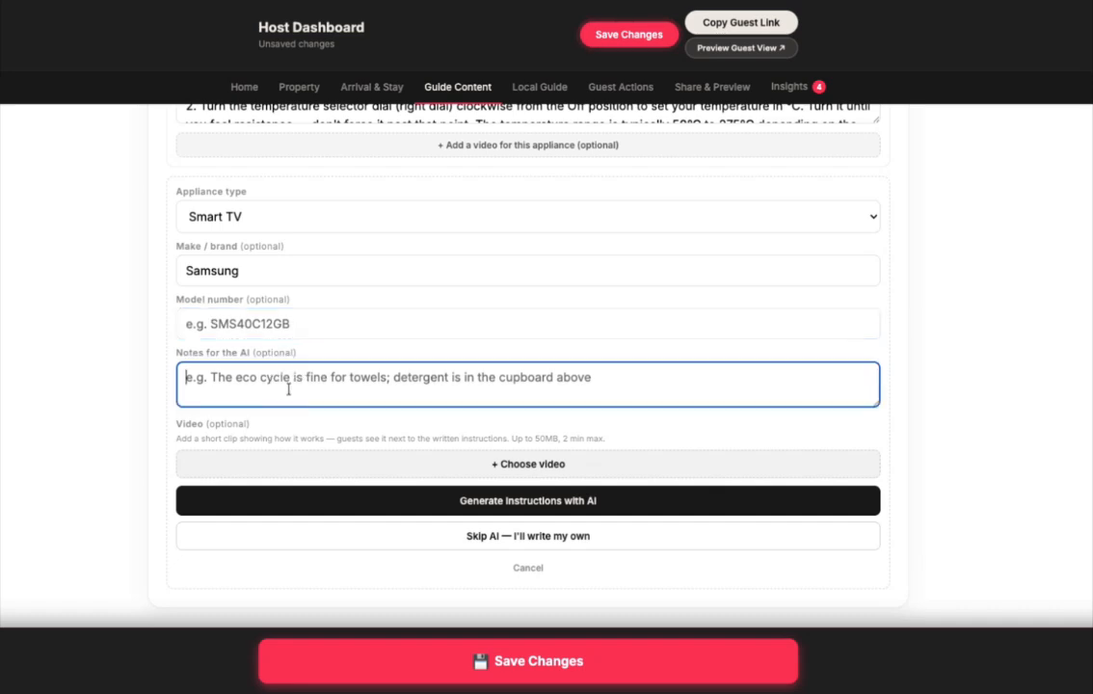
text(Explai)
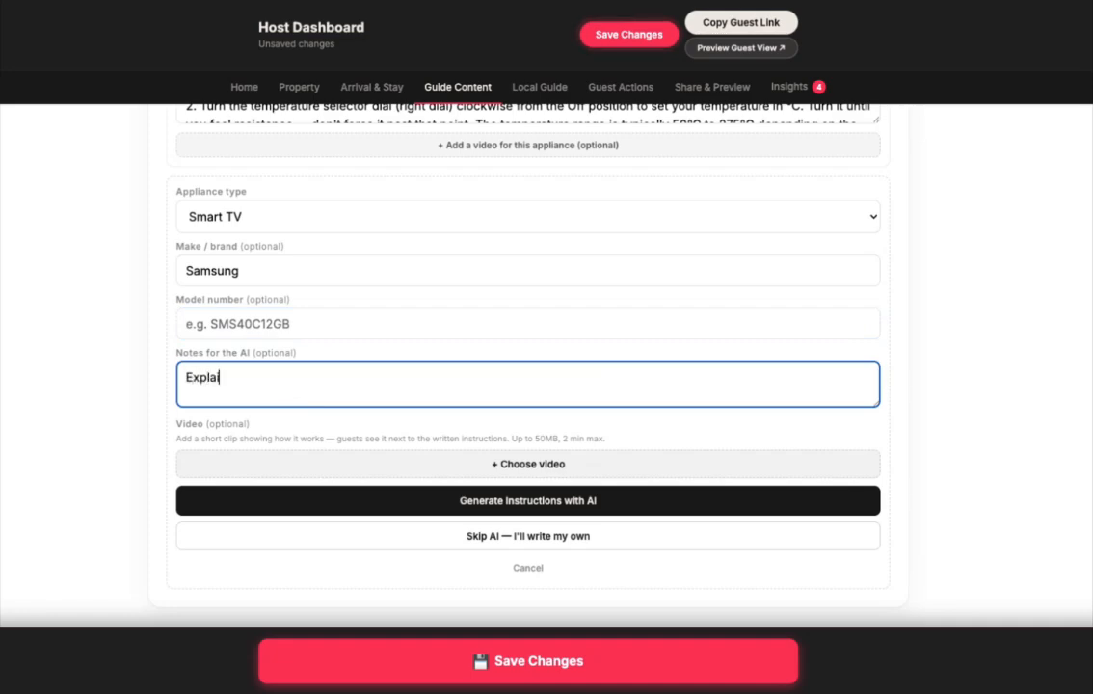
text(n to guest how to)
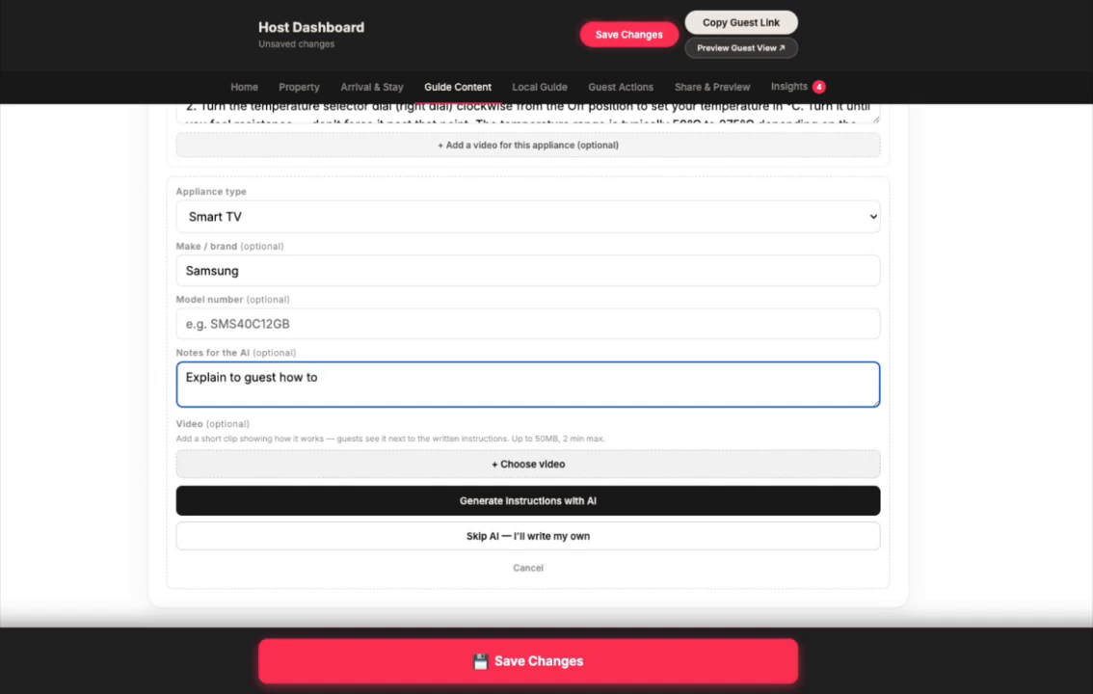
text( access netflix.)
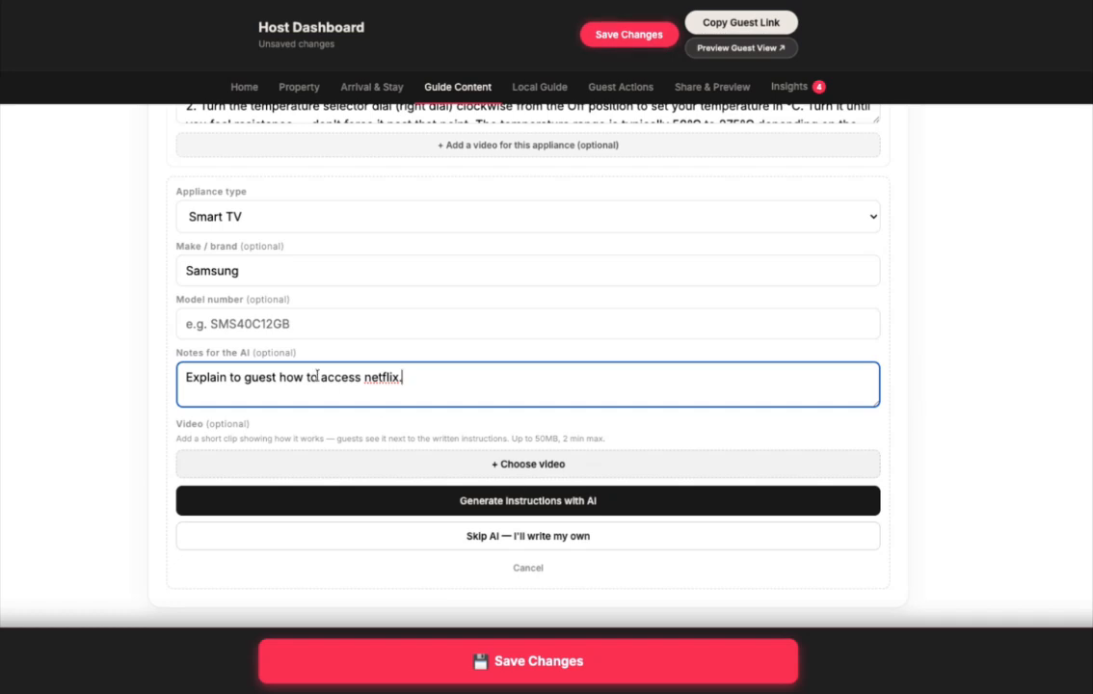
click(341, 330)
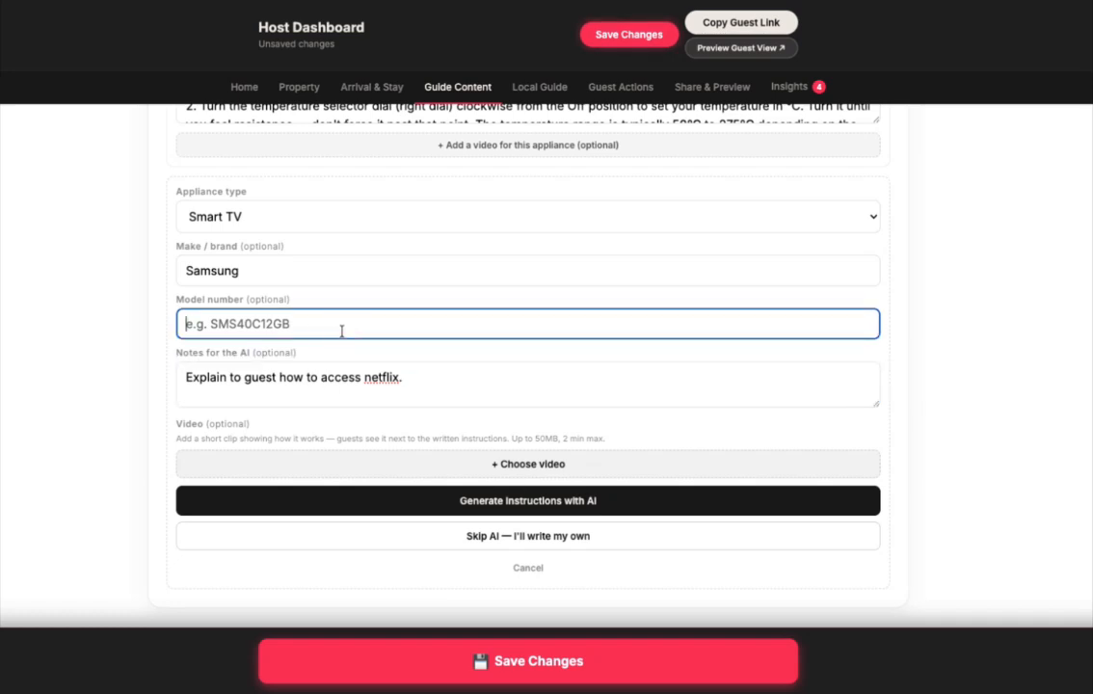
click(284, 270)
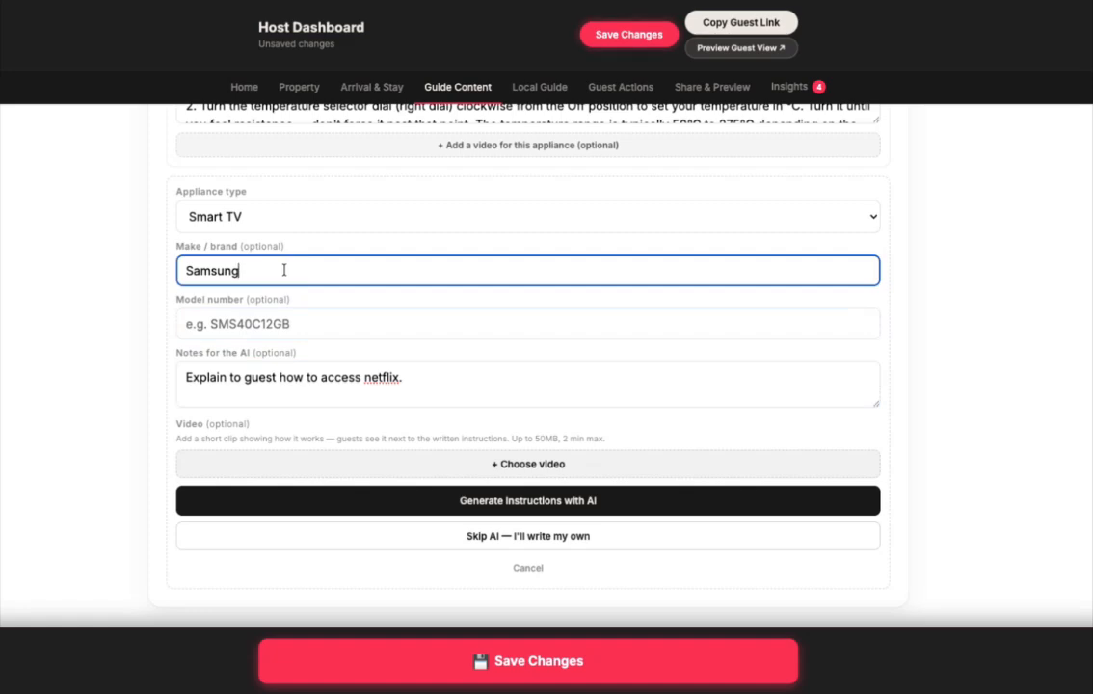
click(522, 503)
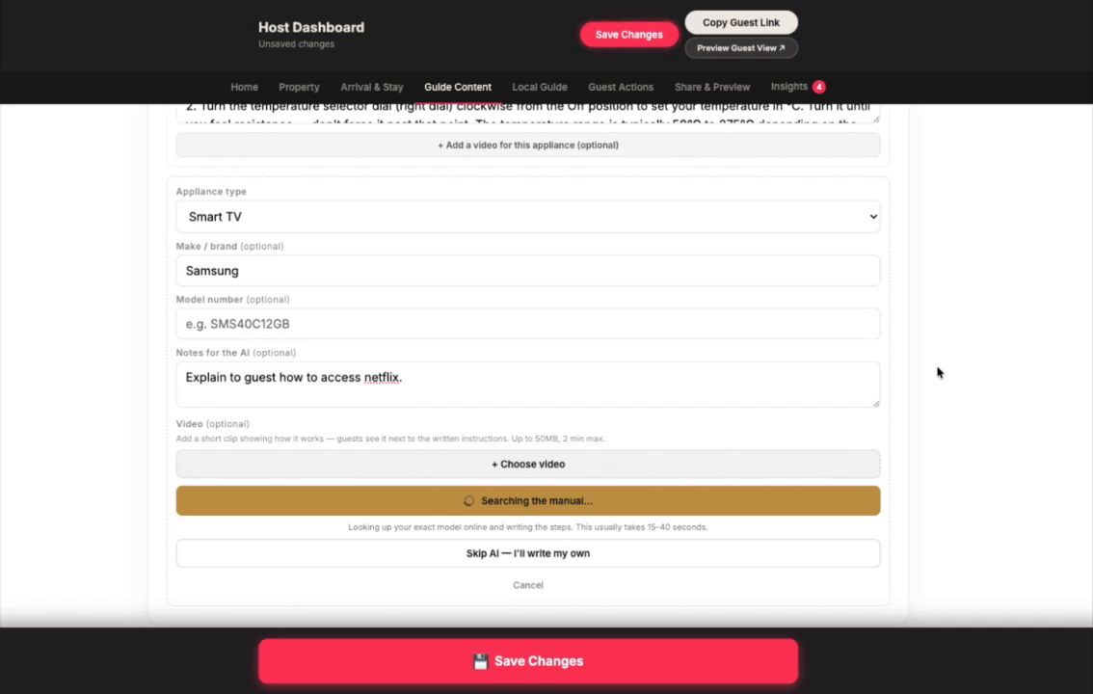
Step: Review the generated Smart TV instructions and the make and model listed for the oven
scroll(740, 355, down, 5)
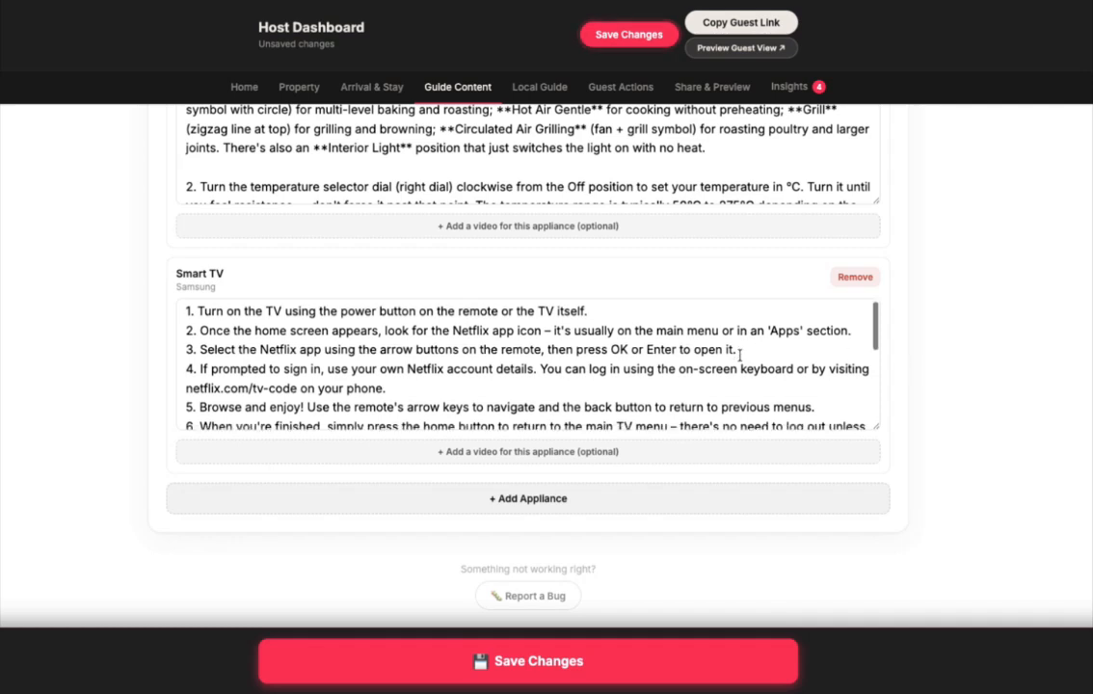
scroll(739, 355, up, 5)
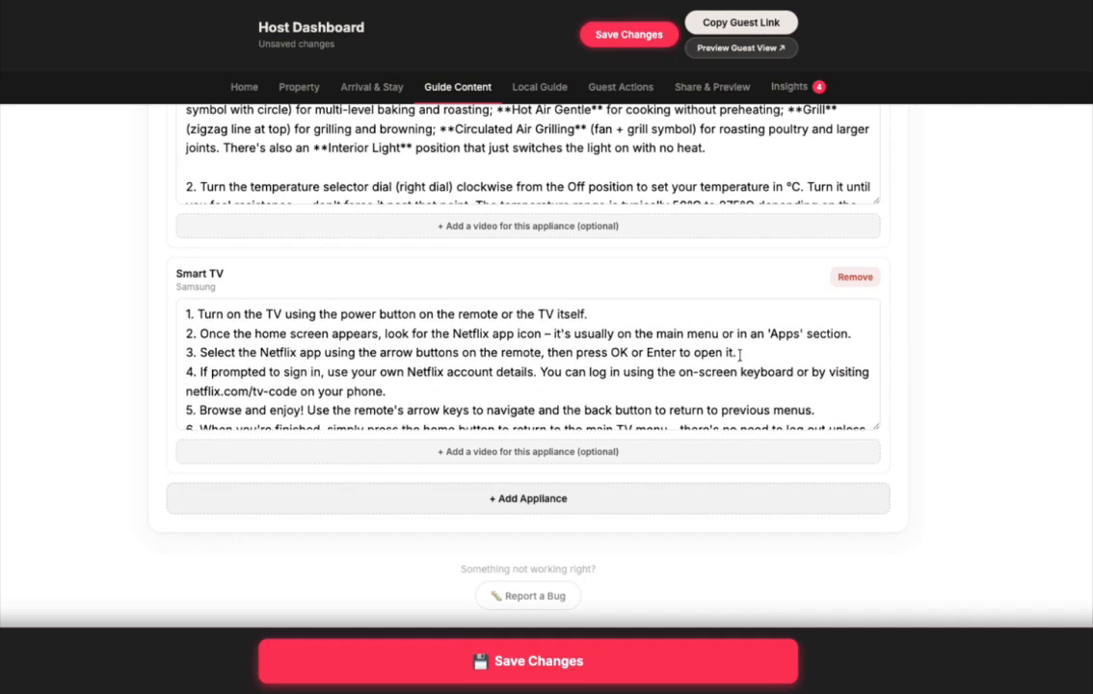
scroll(1039, 270, up, 4)
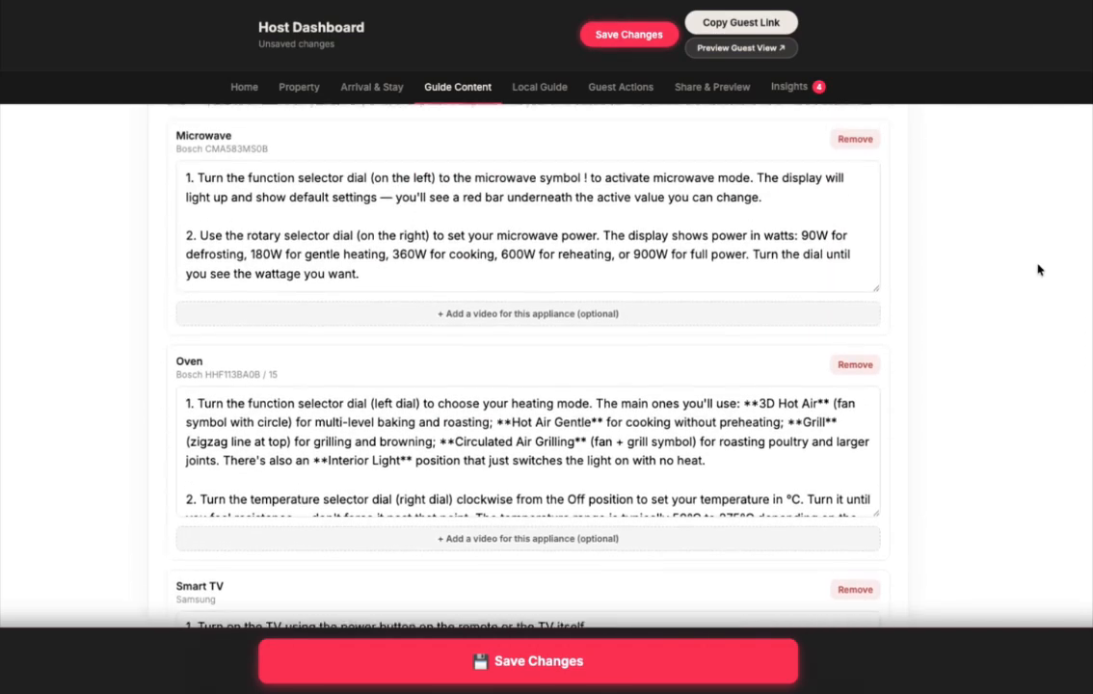
scroll(1039, 269, up, 2)
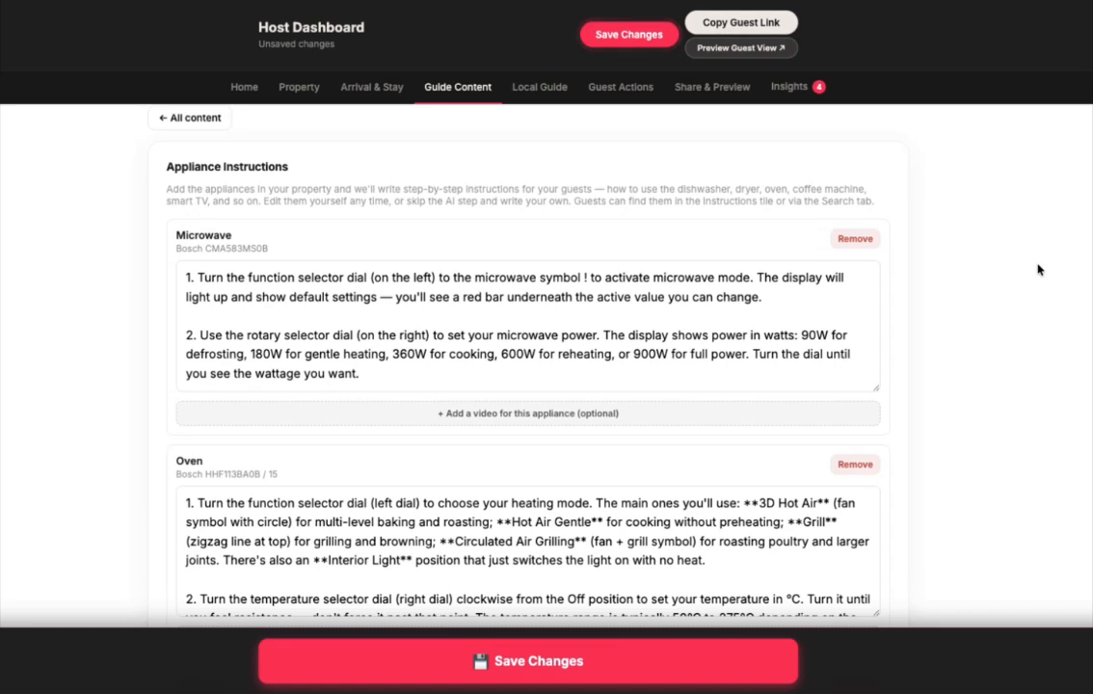
scroll(1039, 270, up, 1)
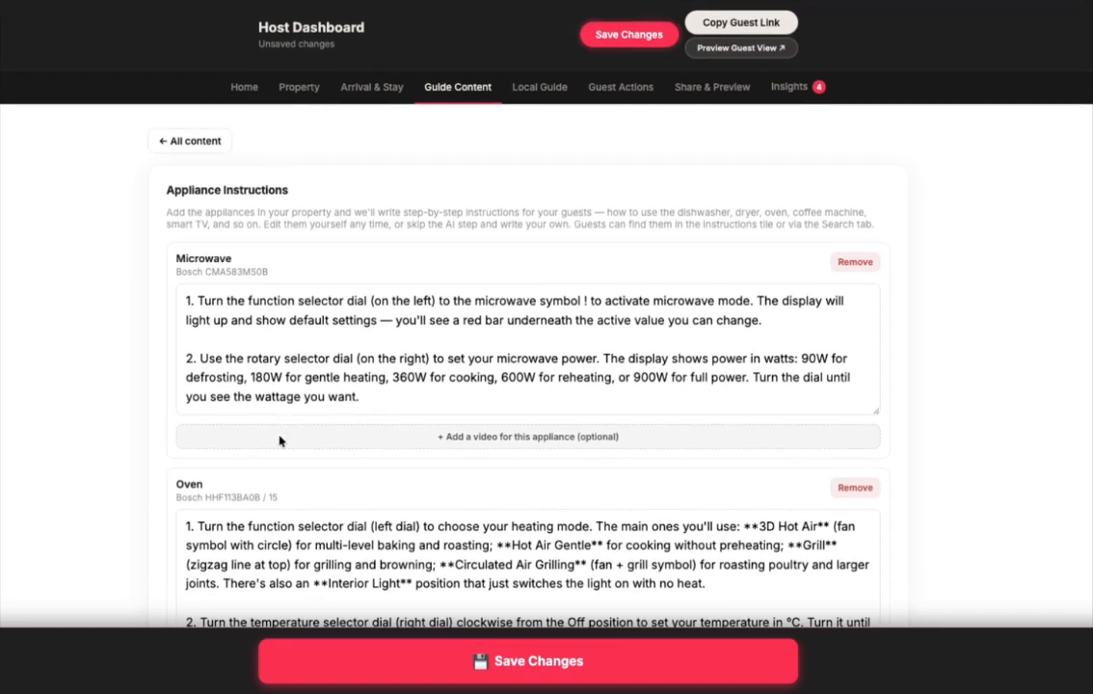
drag(278, 497, 174, 500)
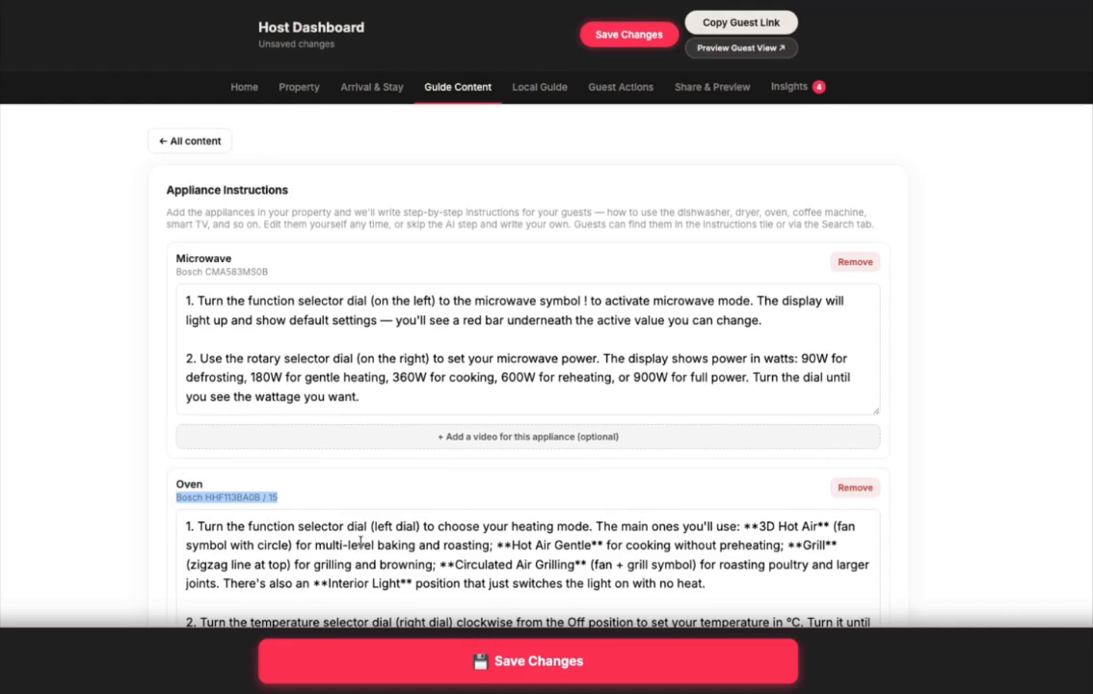
click(945, 420)
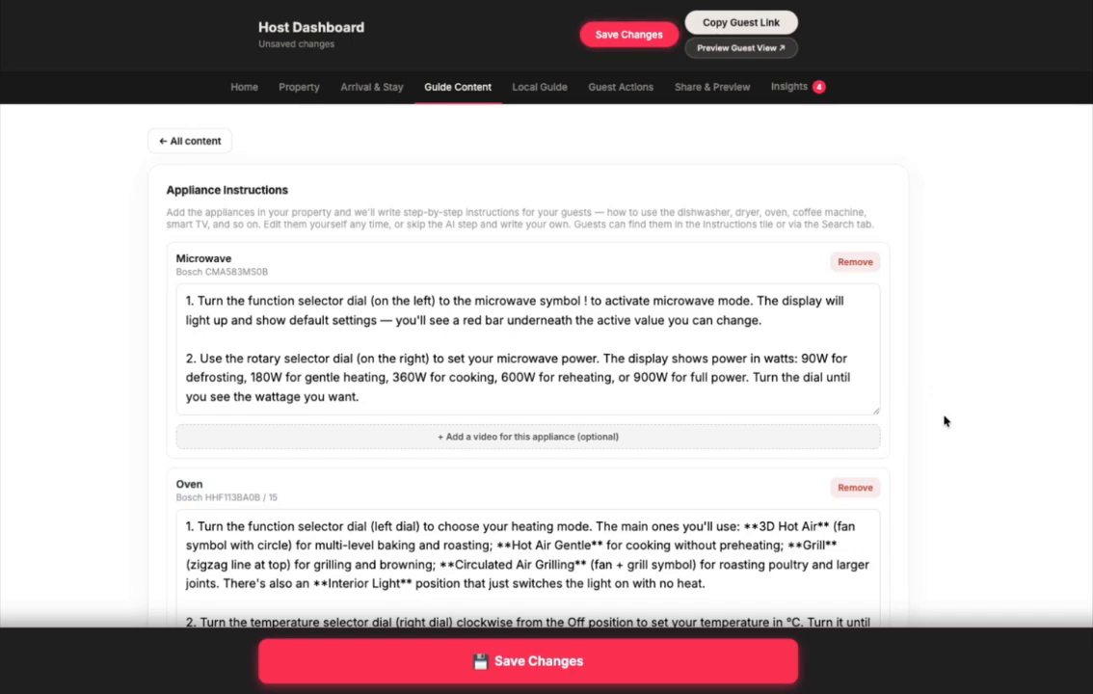
Step: Read the oven's timer and switch-off steps, recheck the Smart TV entry, and return to the guide content overview
scroll(848, 559, down, 5)
scroll(921, 464, down, 1)
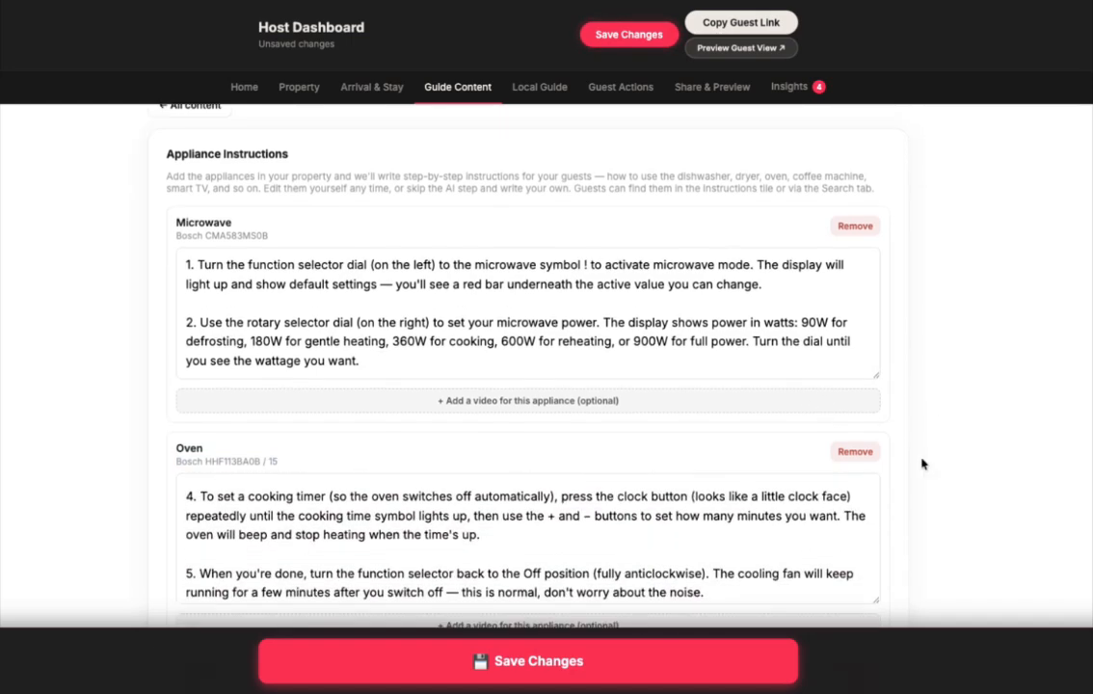
scroll(922, 464, down, 5)
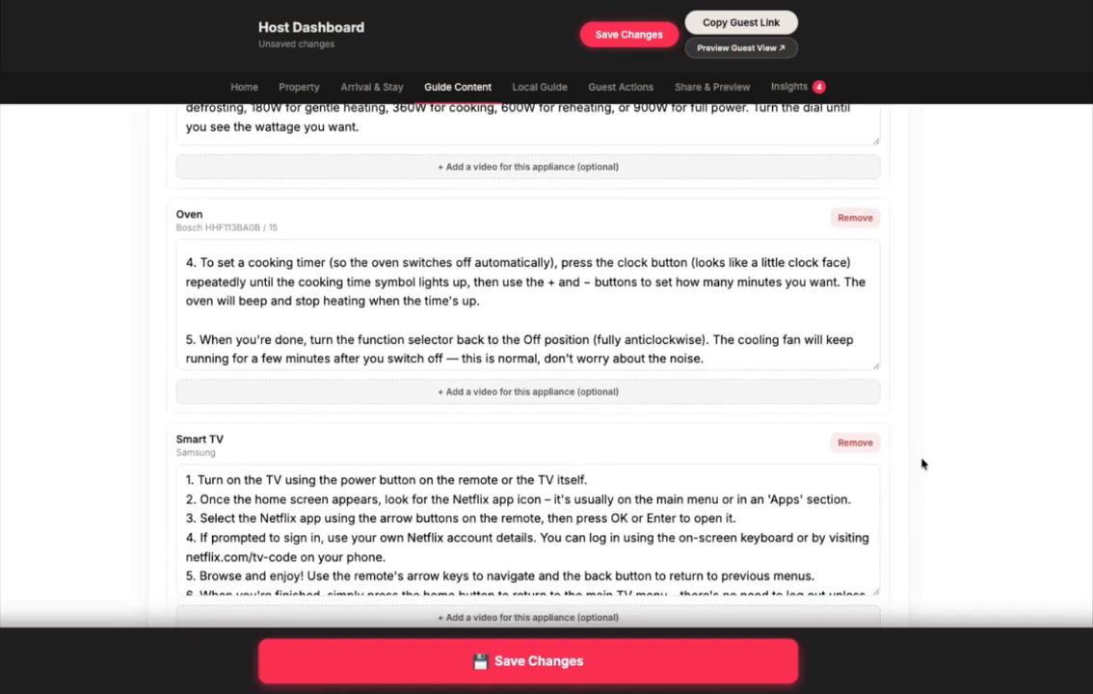
scroll(922, 465, down, 4)
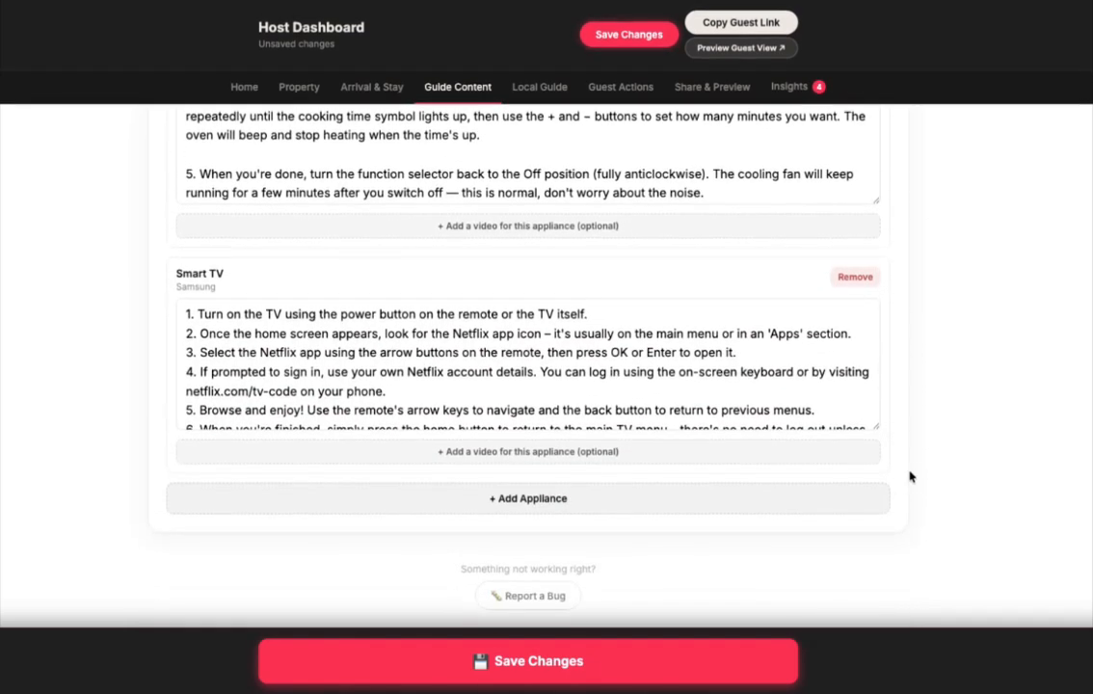
scroll(911, 476, up, 10)
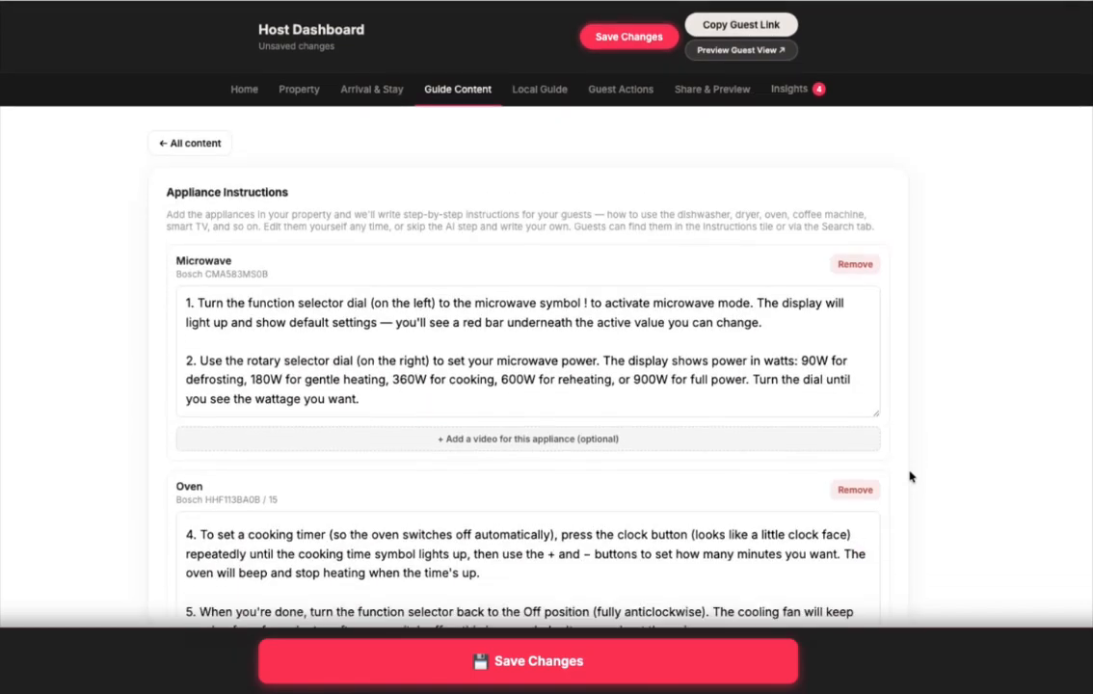
click(190, 137)
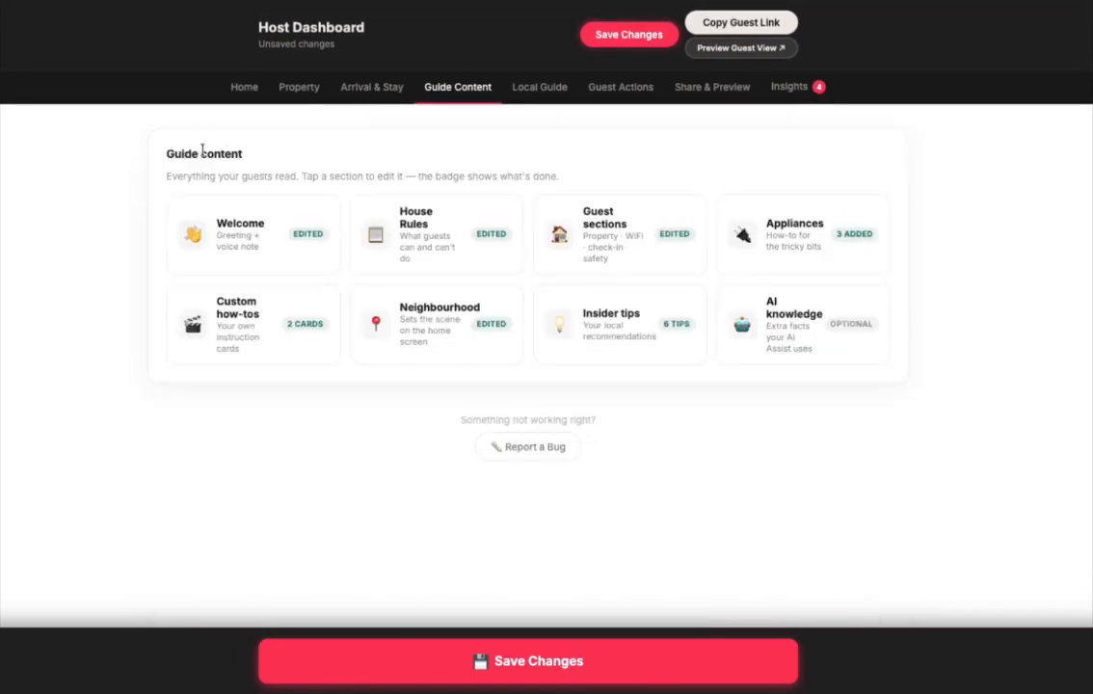
Step: Open the custom how-tos and play part of the Electric Blinds card's video
click(273, 344)
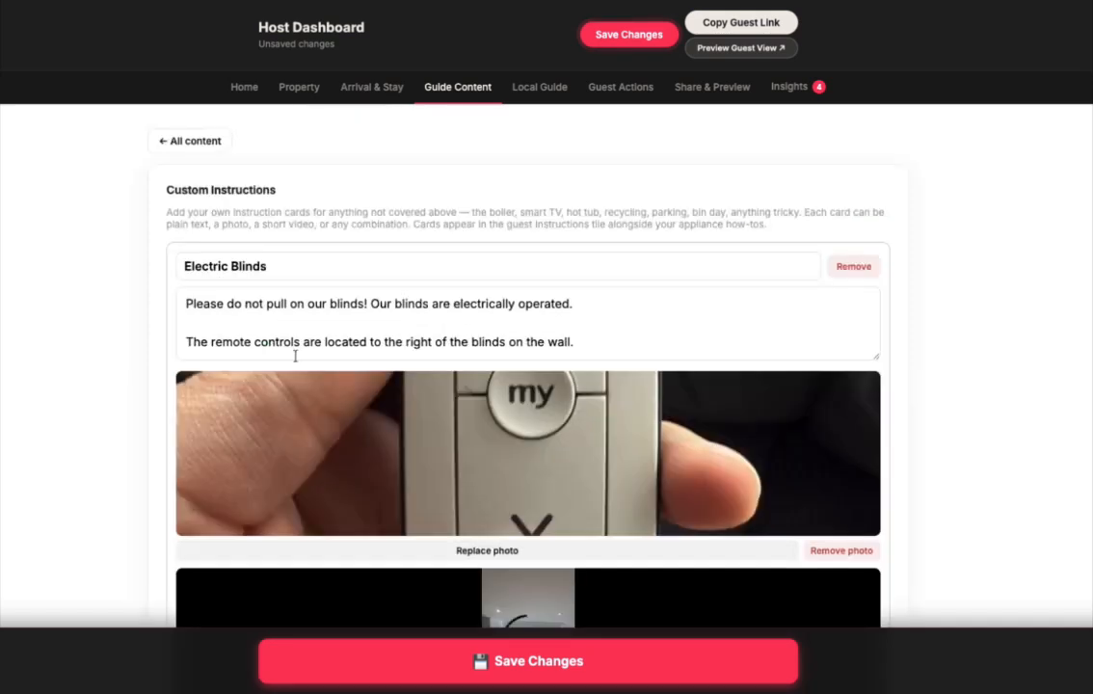
scroll(429, 465, down, 4)
scroll(429, 465, up, 1)
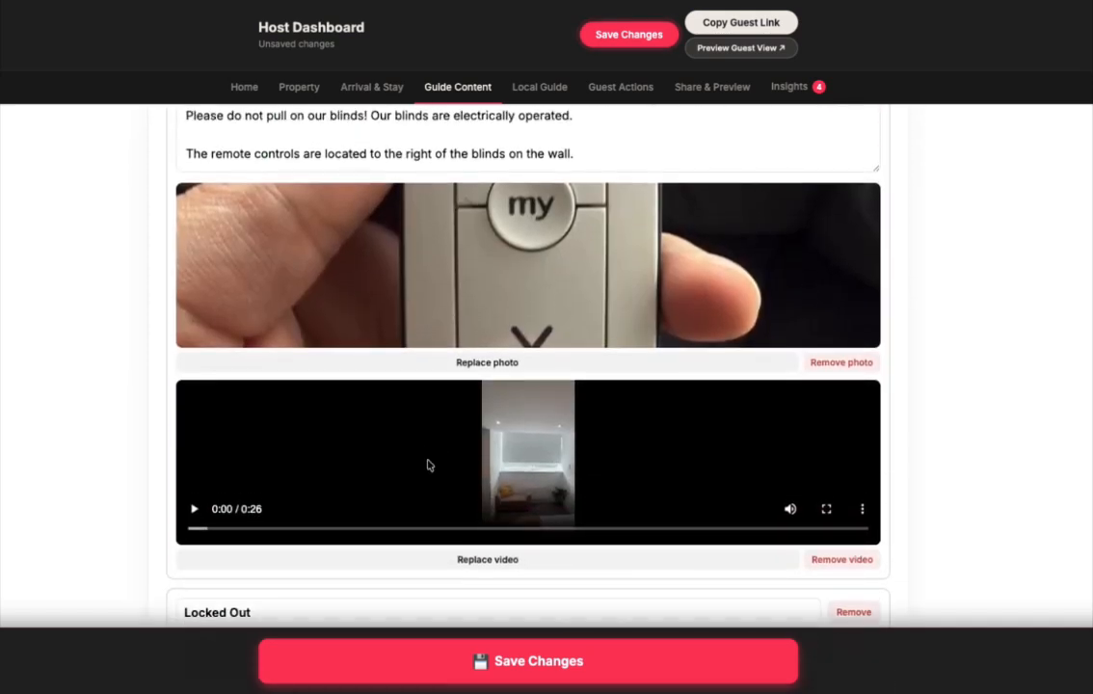
click(193, 509)
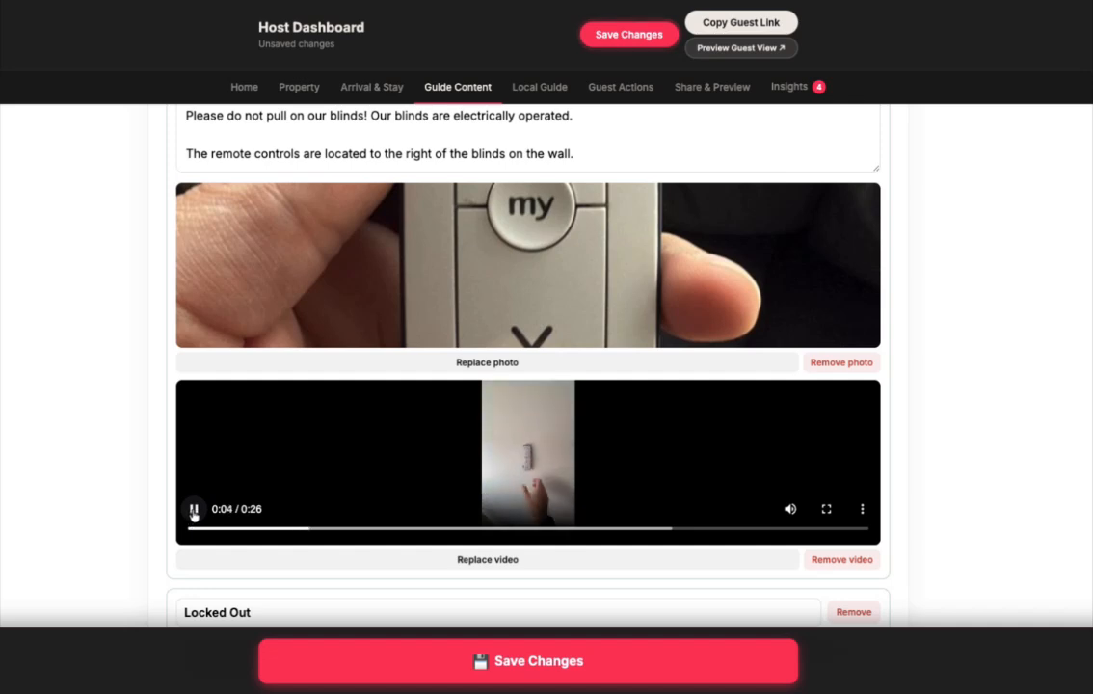
click(193, 509)
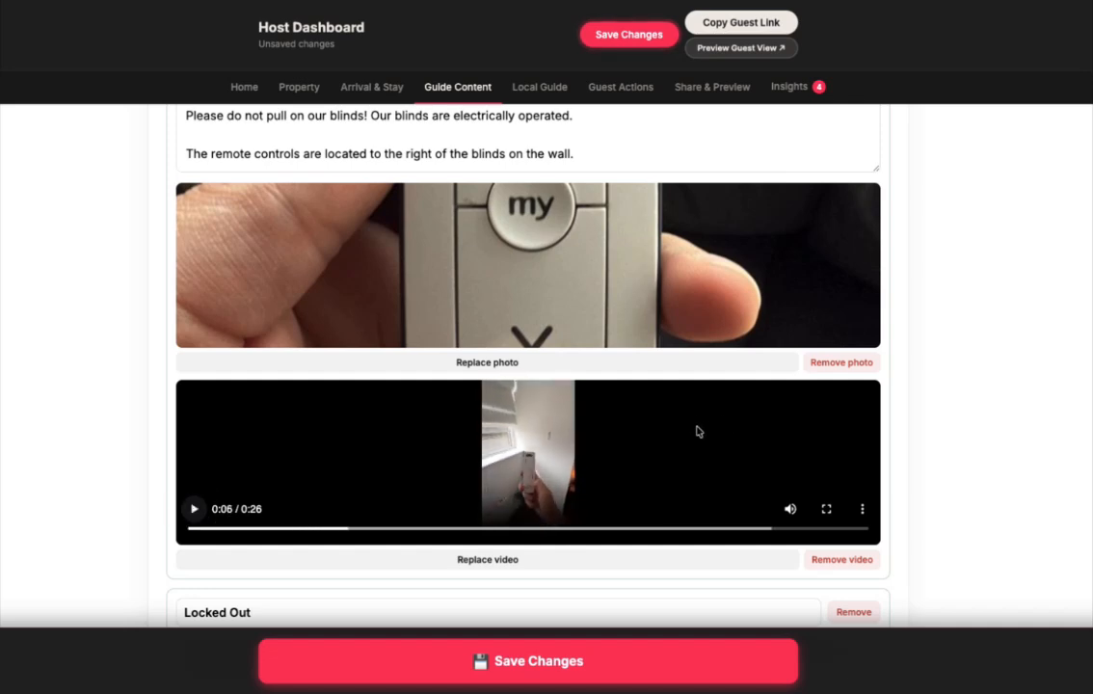
Step: Review the Electric Blinds and Locked Out cards, including their photo and video options and the option to add another instruction card
scroll(953, 391, down, 1)
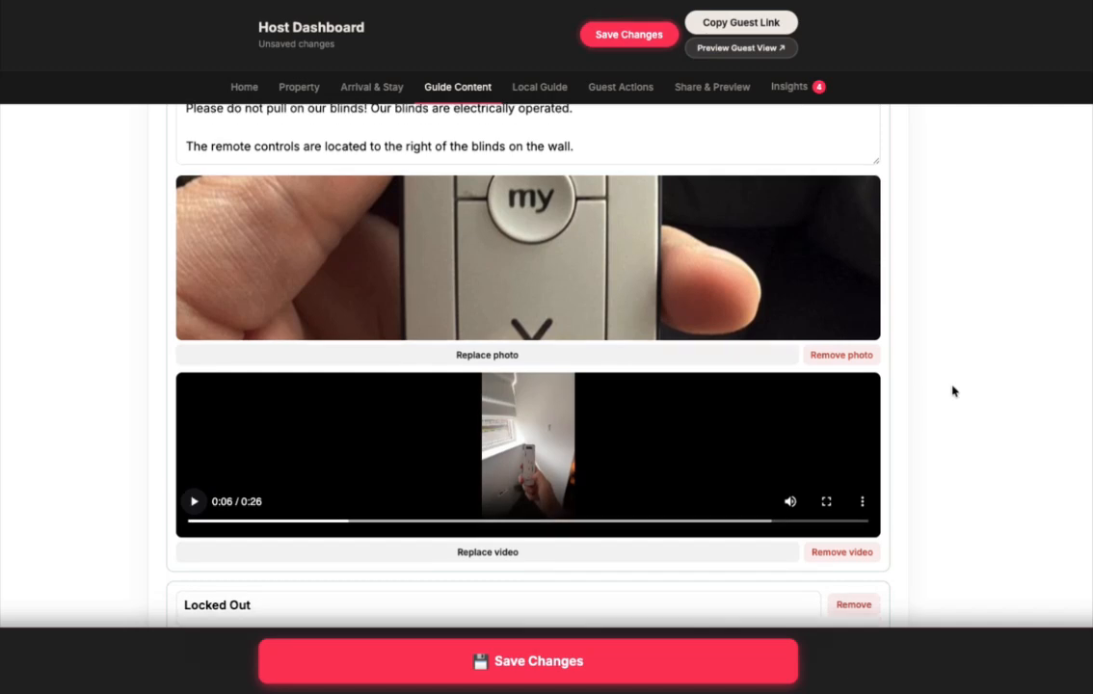
scroll(952, 391, down, 3)
scroll(952, 391, up, 2)
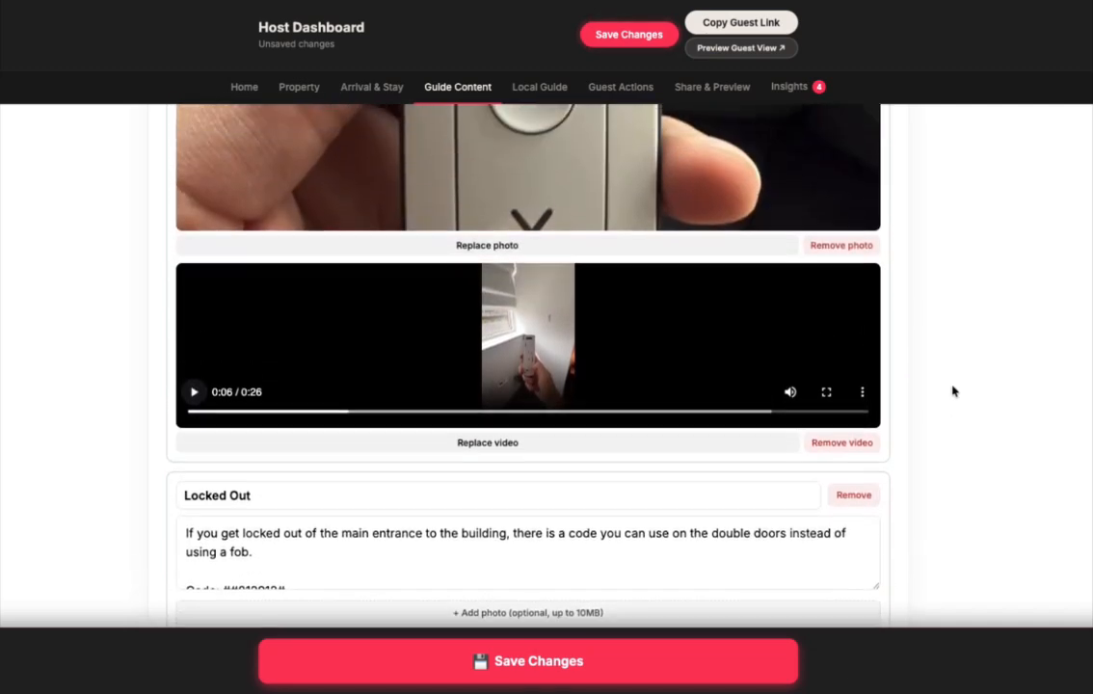
scroll(952, 390, up, 2)
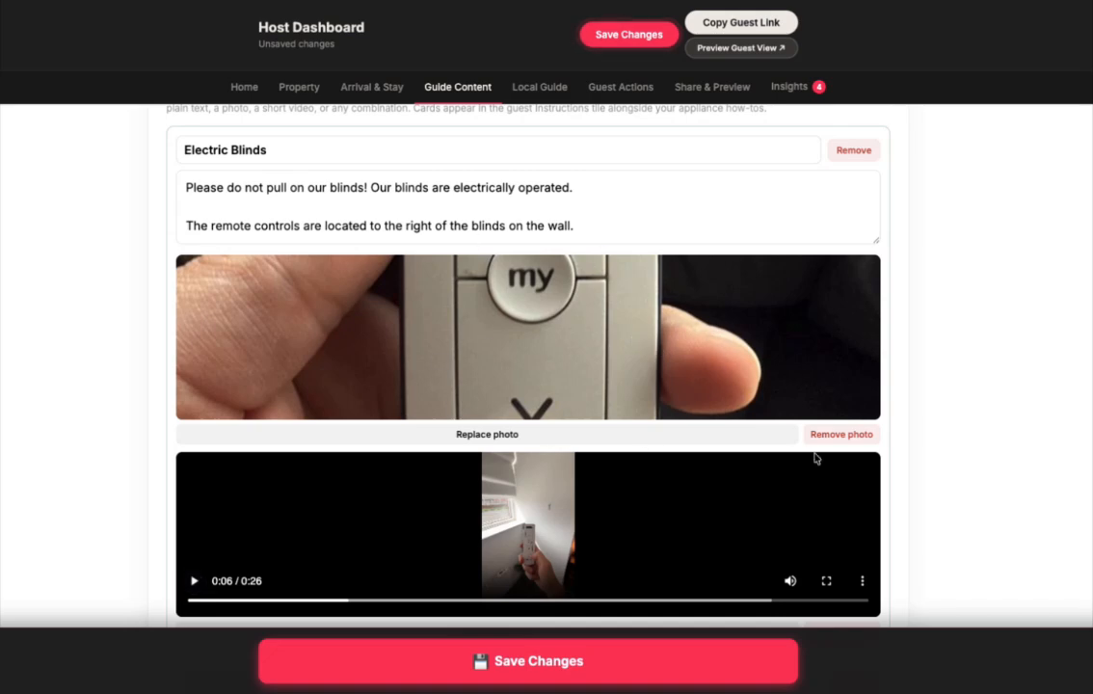
scroll(816, 459, down, 4)
scroll(541, 339, down, 1)
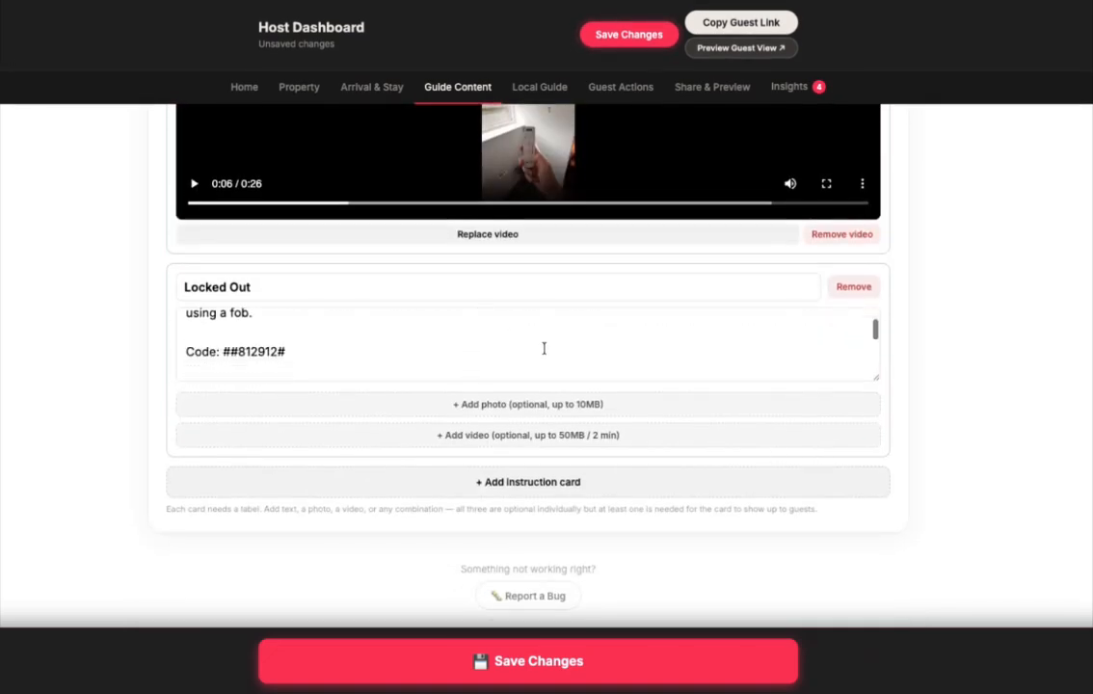
scroll(544, 348, down, 2)
scroll(544, 348, up, 5)
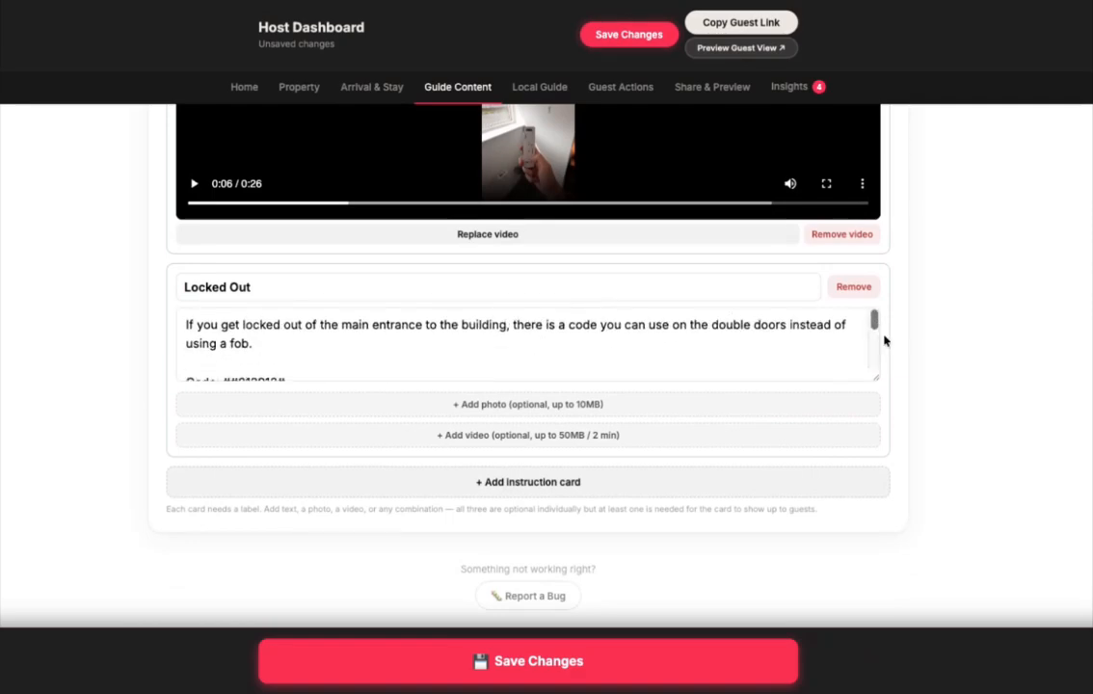
scroll(904, 362, up, 8)
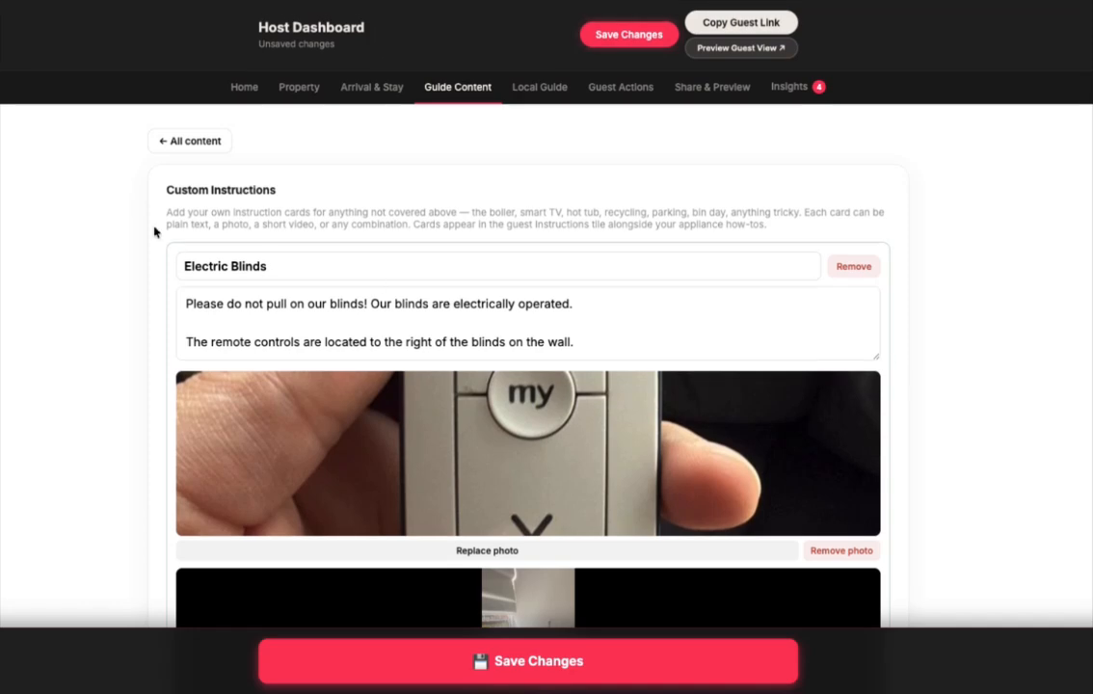
Step: Review the Neighbourhood description and the Insider Tips in the guide content, and return to the overview
click(178, 139)
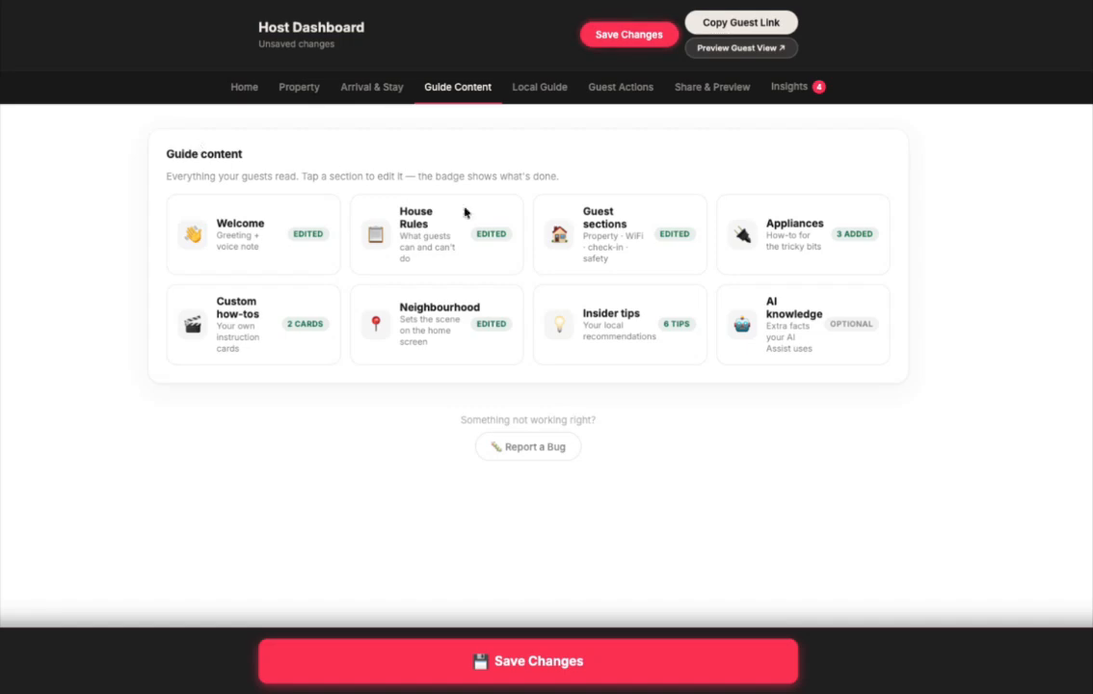
click(450, 325)
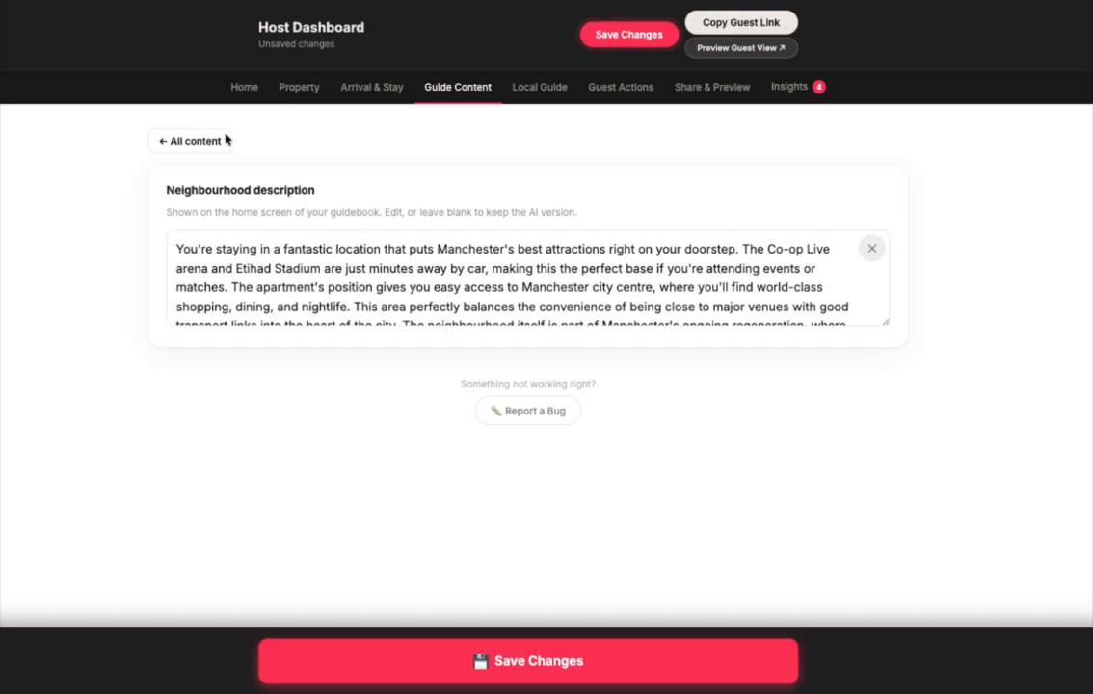
click(195, 141)
click(631, 324)
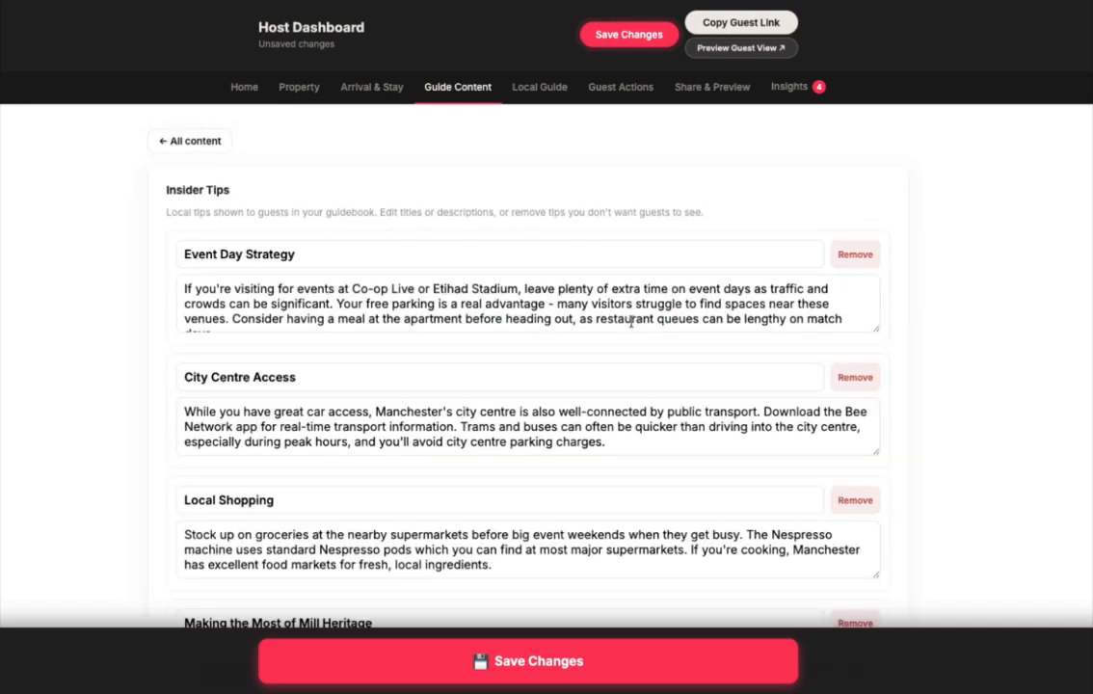
scroll(630, 323, down, 5)
scroll(588, 403, up, 4)
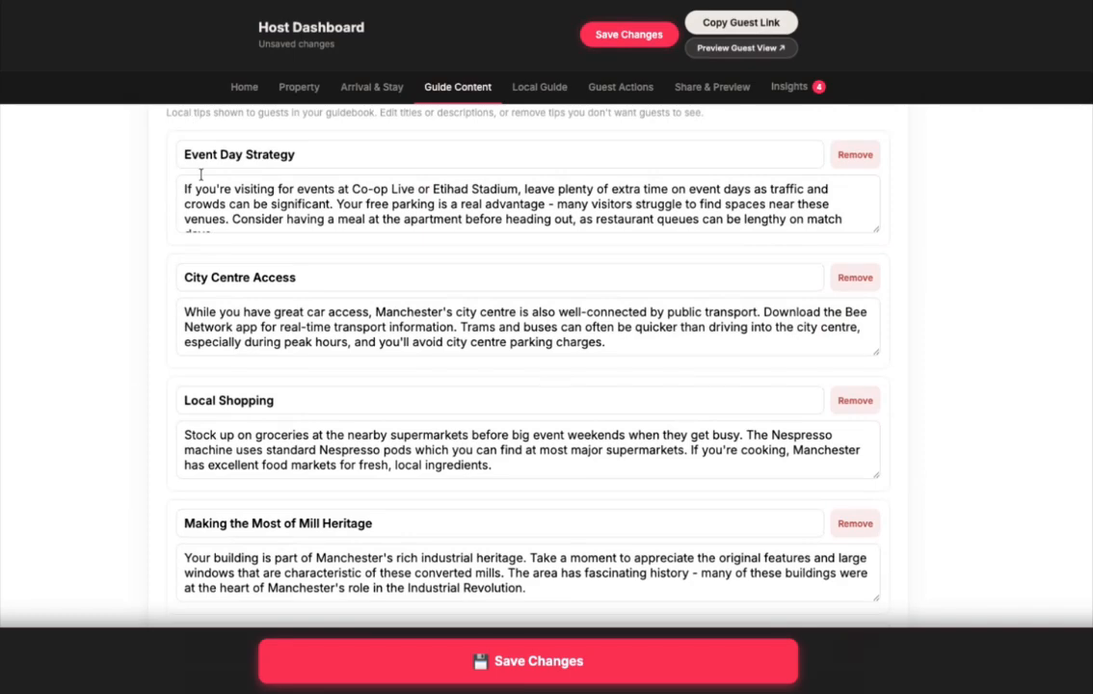
scroll(201, 175, up, 2)
click(179, 144)
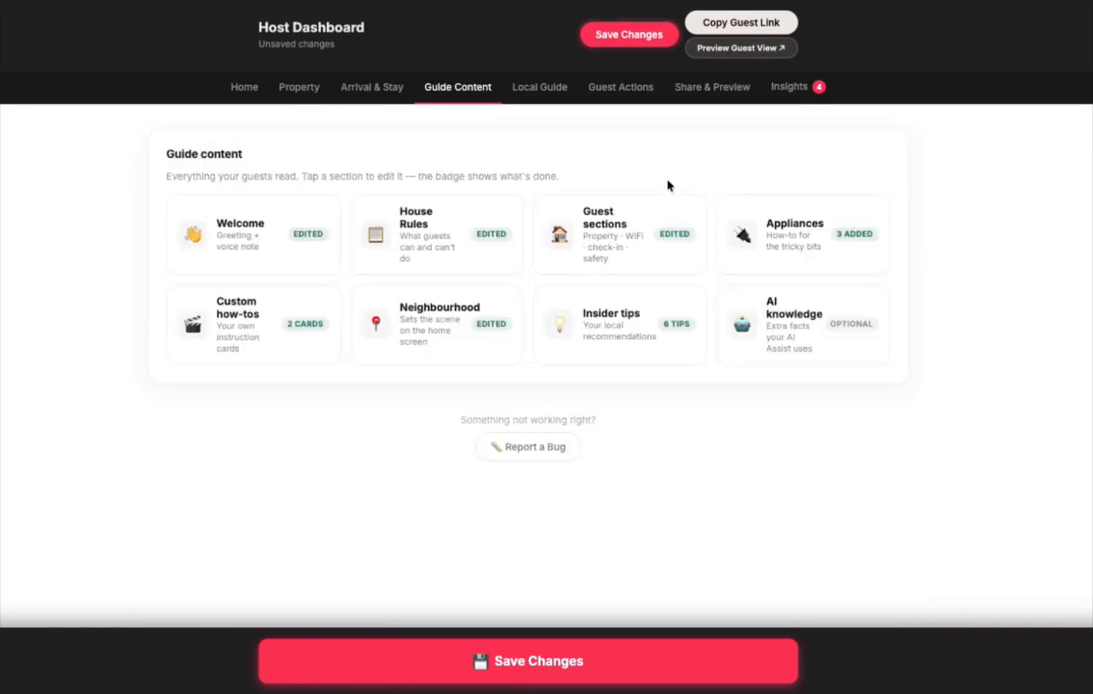
Step: Open the AI knowledge section, examine its extra-facts box and house manual upload option, and return to the overview
click(792, 354)
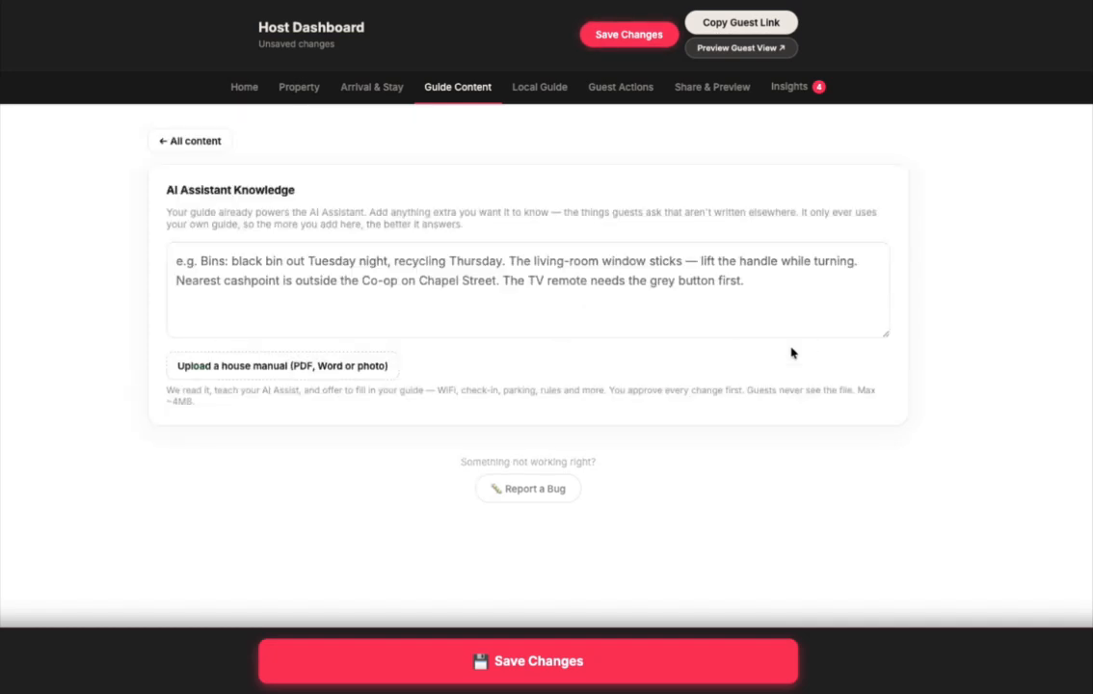
click(366, 262)
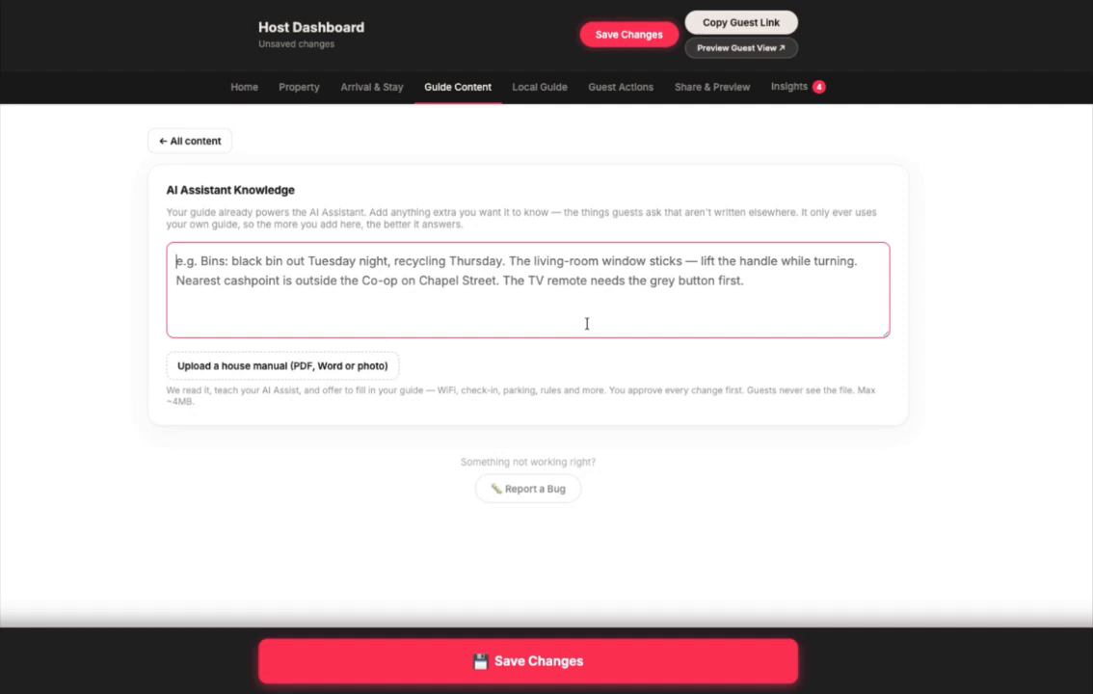
click(215, 146)
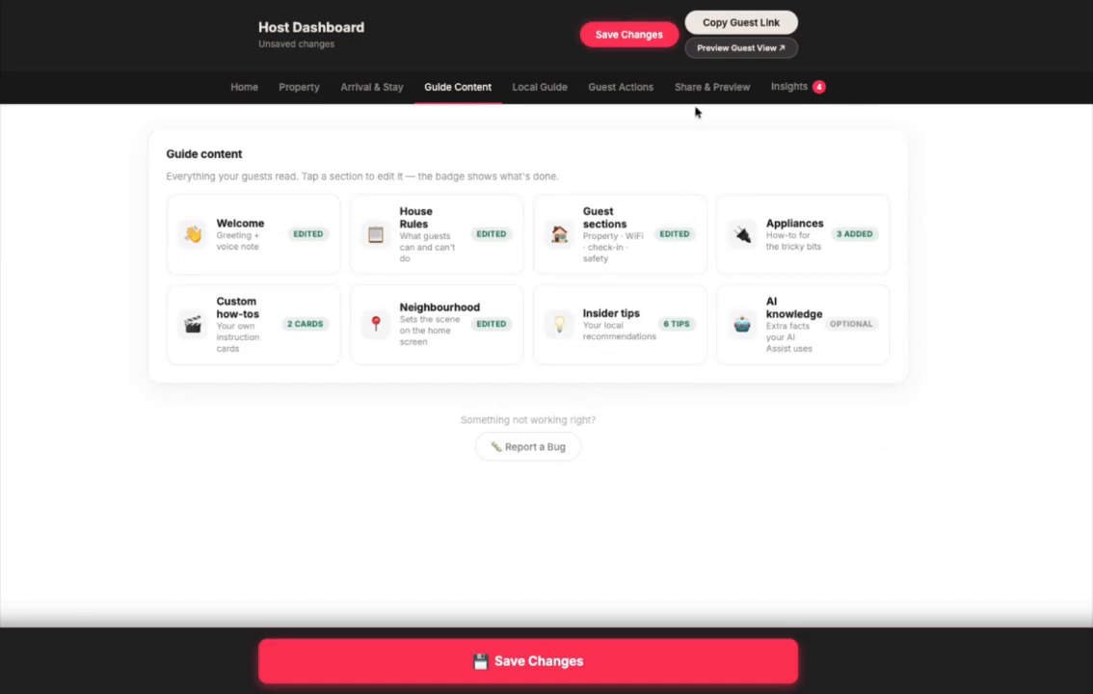
Step: Open the local guide recommendations and look through the restaurant cards
click(544, 88)
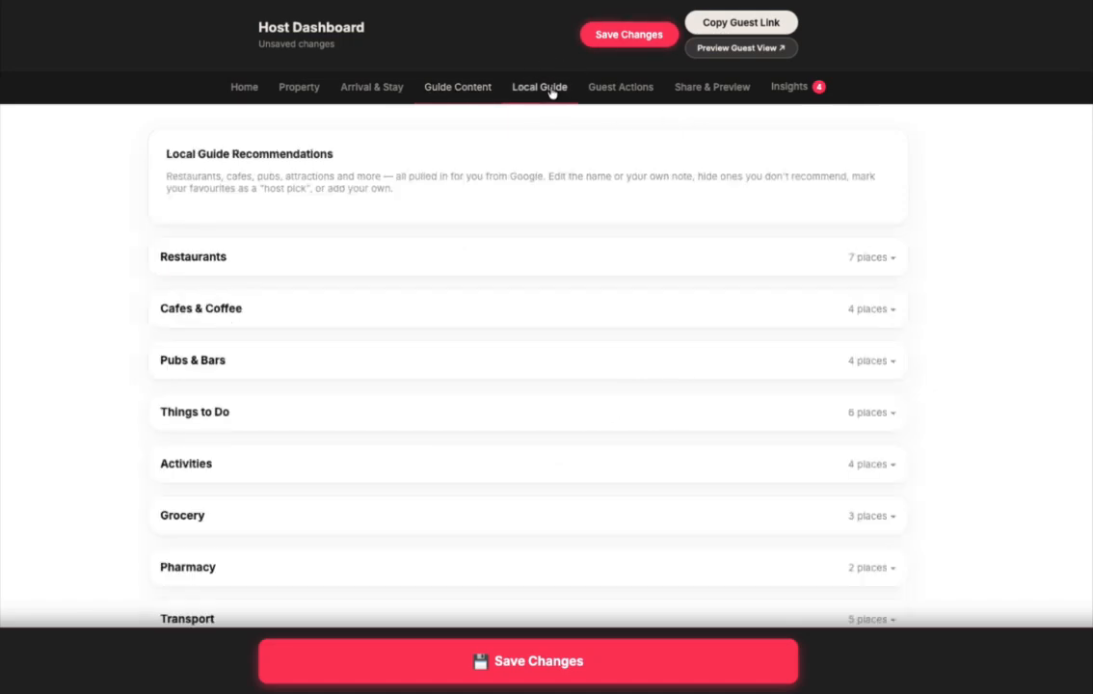
click(896, 257)
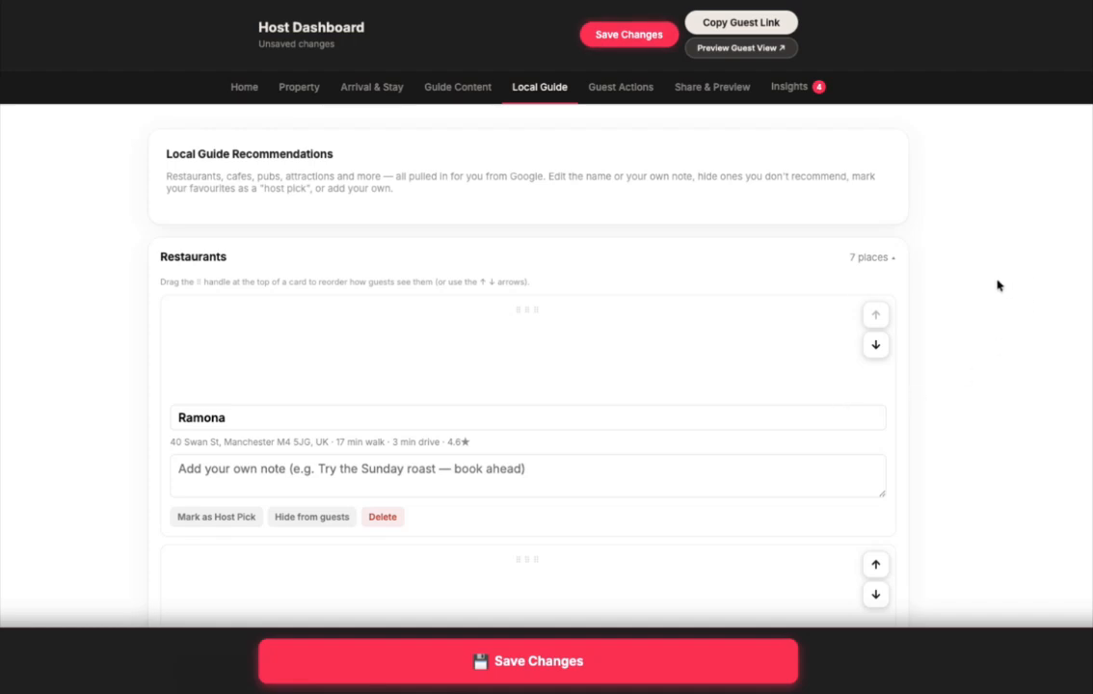
scroll(998, 286, down, 6)
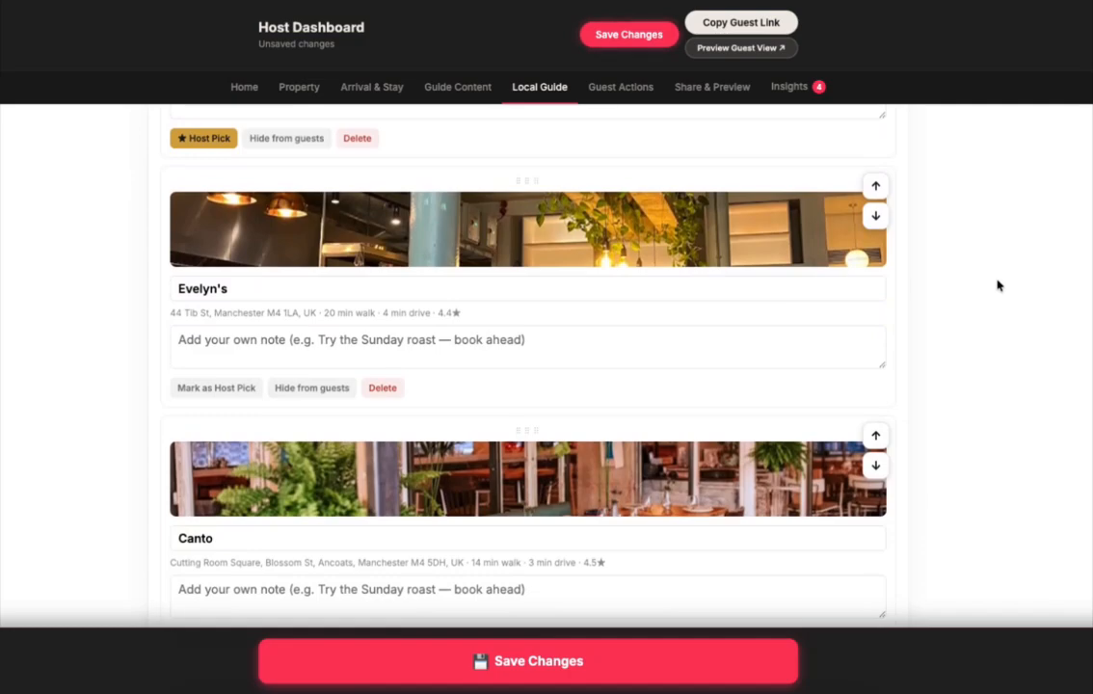
scroll(998, 285, up, 8)
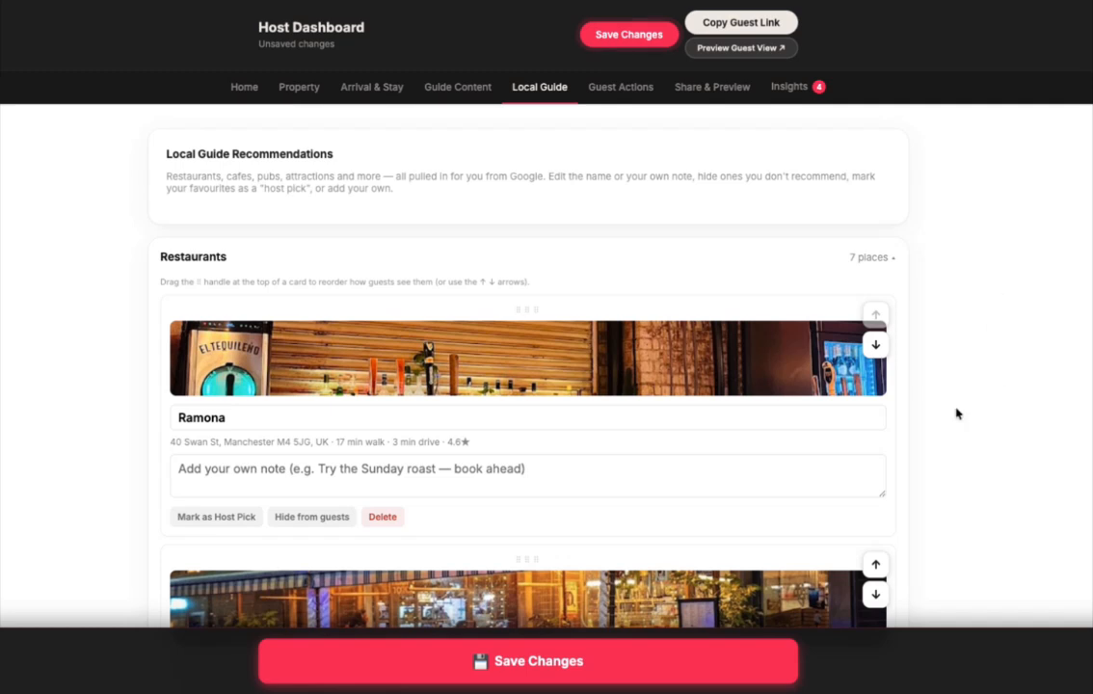
Step: Try the host pick mark on Ramona, and reorder the restaurants with Rudy's Pizza Napoletana - Ancoats first and Ramona third
click(216, 517)
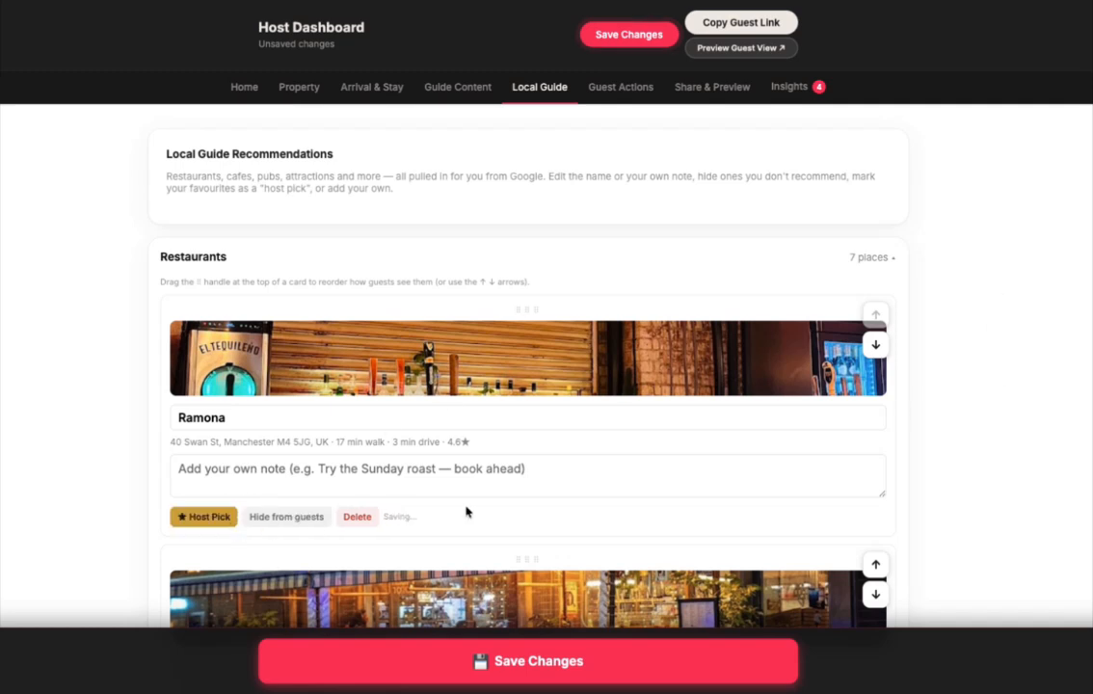
click(205, 521)
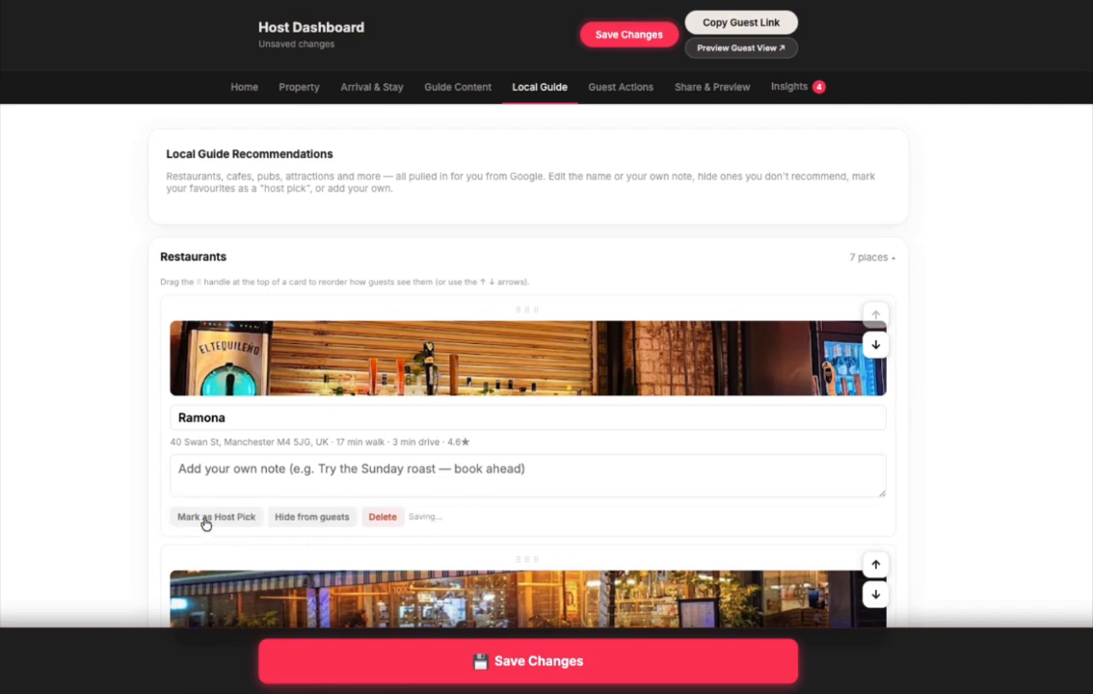
click(875, 566)
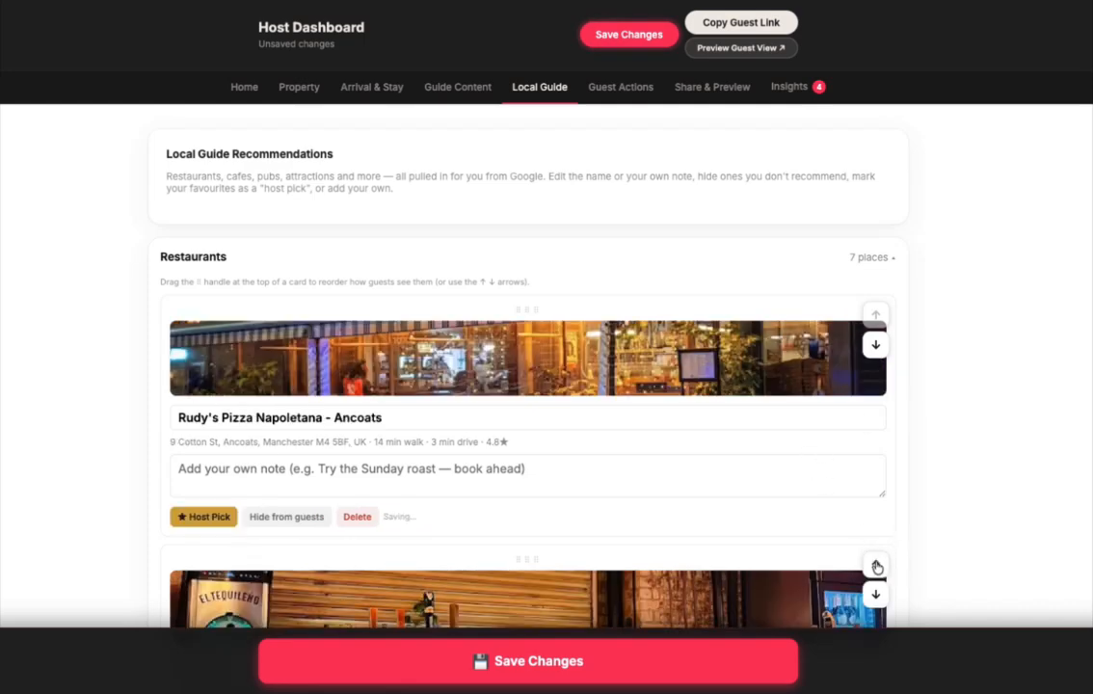
click(877, 594)
Step: Start adding a custom place to Restaurants, searching for Canto and picking the match on Cutting Room Square
scroll(839, 482, down, 1)
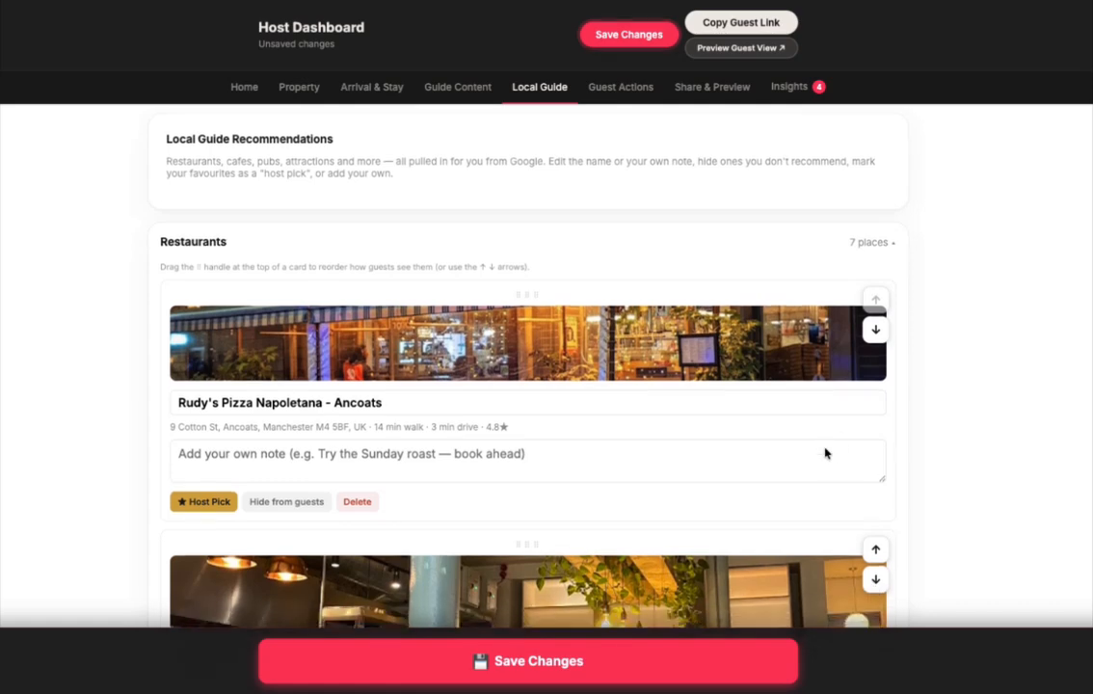
scroll(825, 454, down, 5)
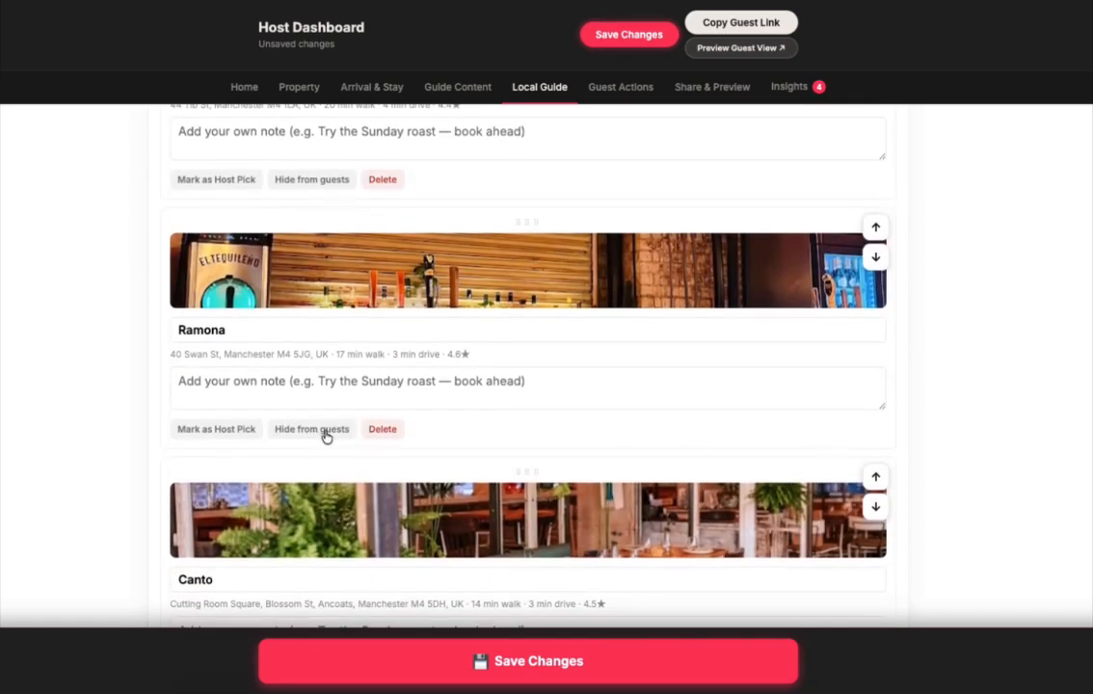
scroll(505, 464, down, 10)
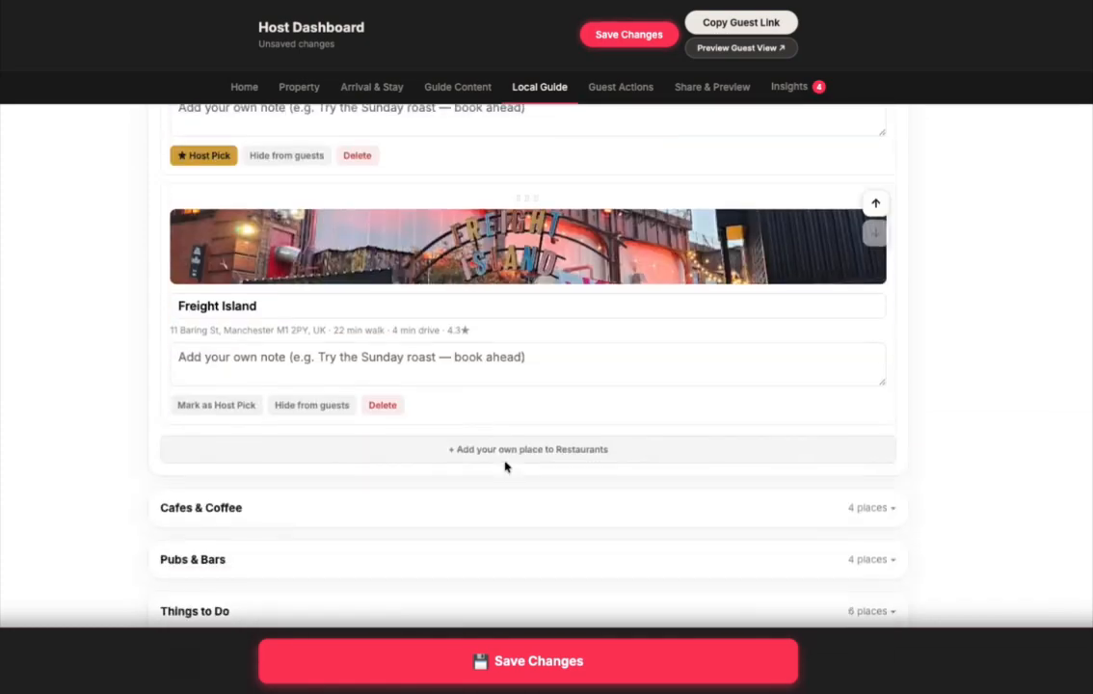
scroll(505, 464, down, 2)
scroll(506, 465, up, 2)
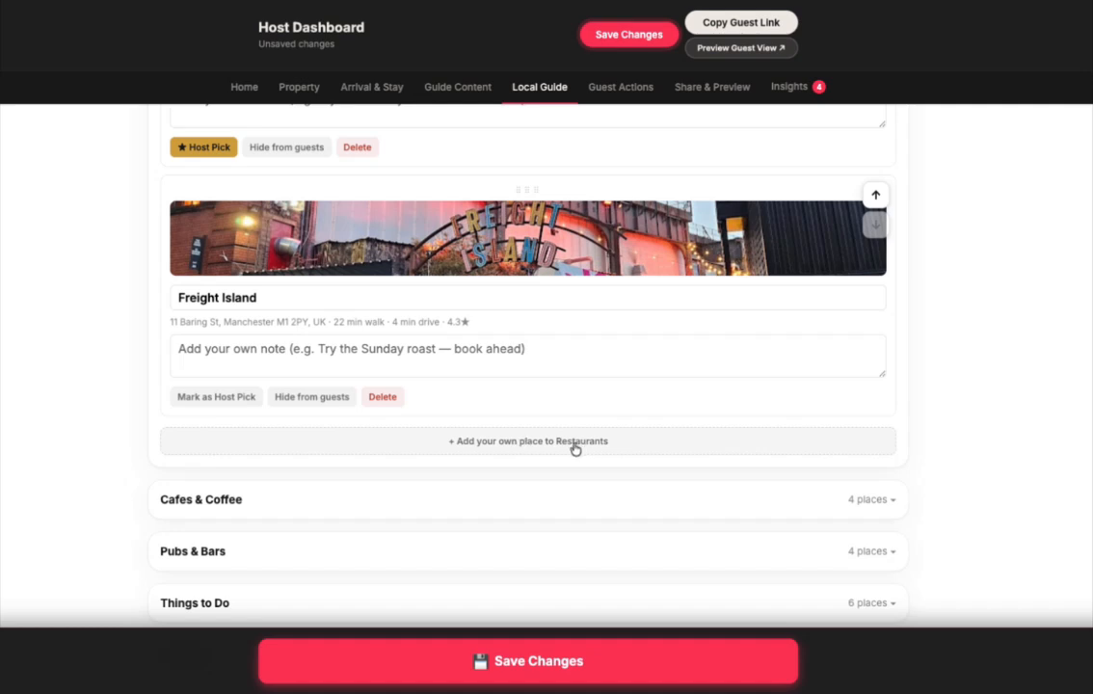
click(550, 446)
click(377, 464)
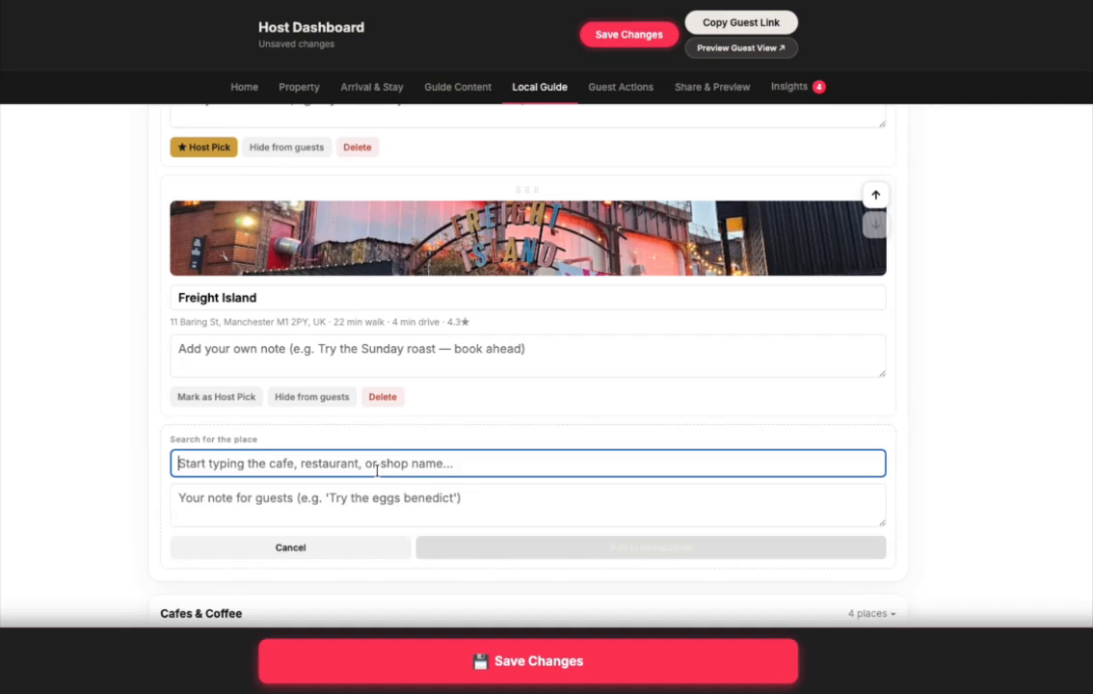
text(Canto)
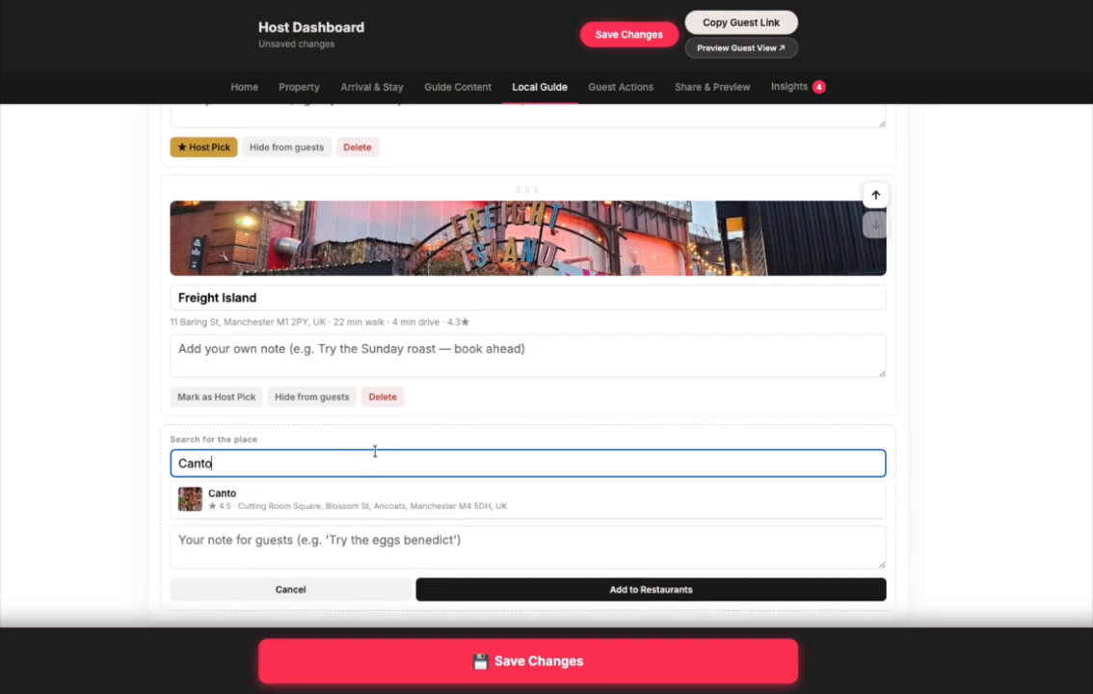
click(293, 502)
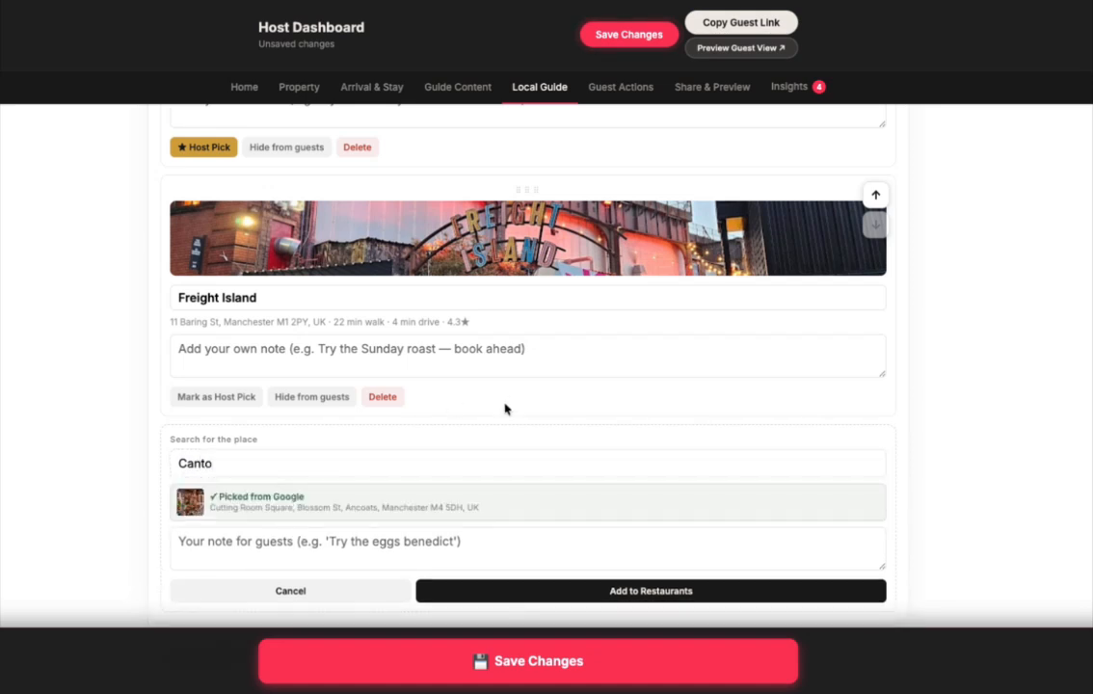
scroll(505, 411, down, 1)
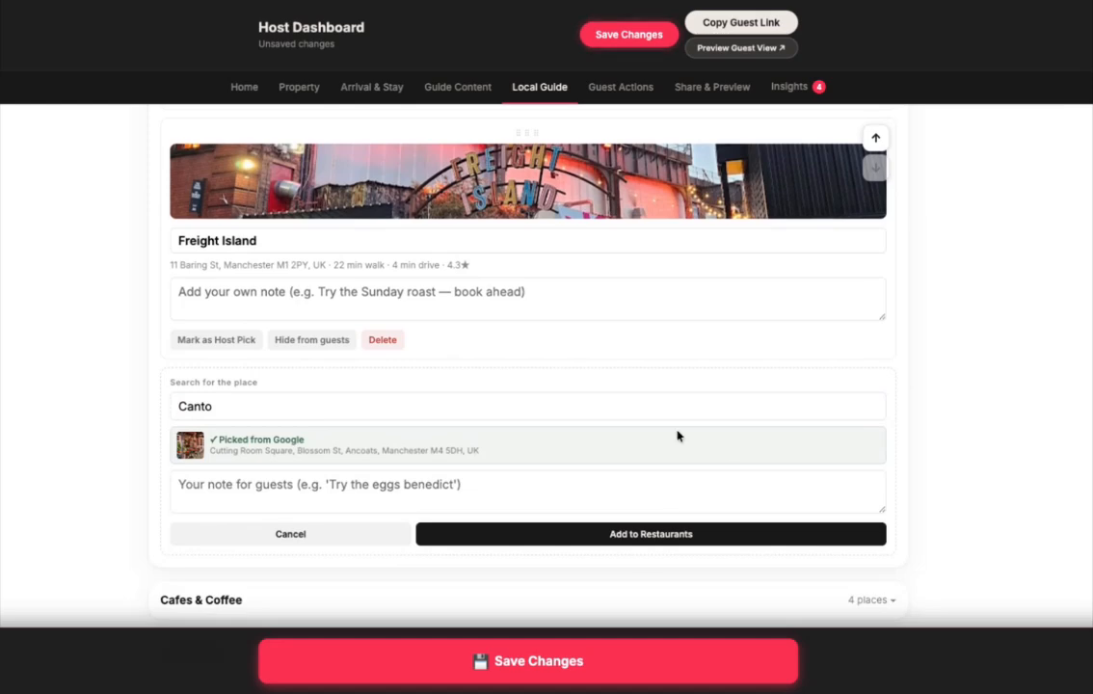
Step: Expand the Cafes & Coffee and Hospital categories and review their recommended places
scroll(678, 435, down, 4)
click(881, 209)
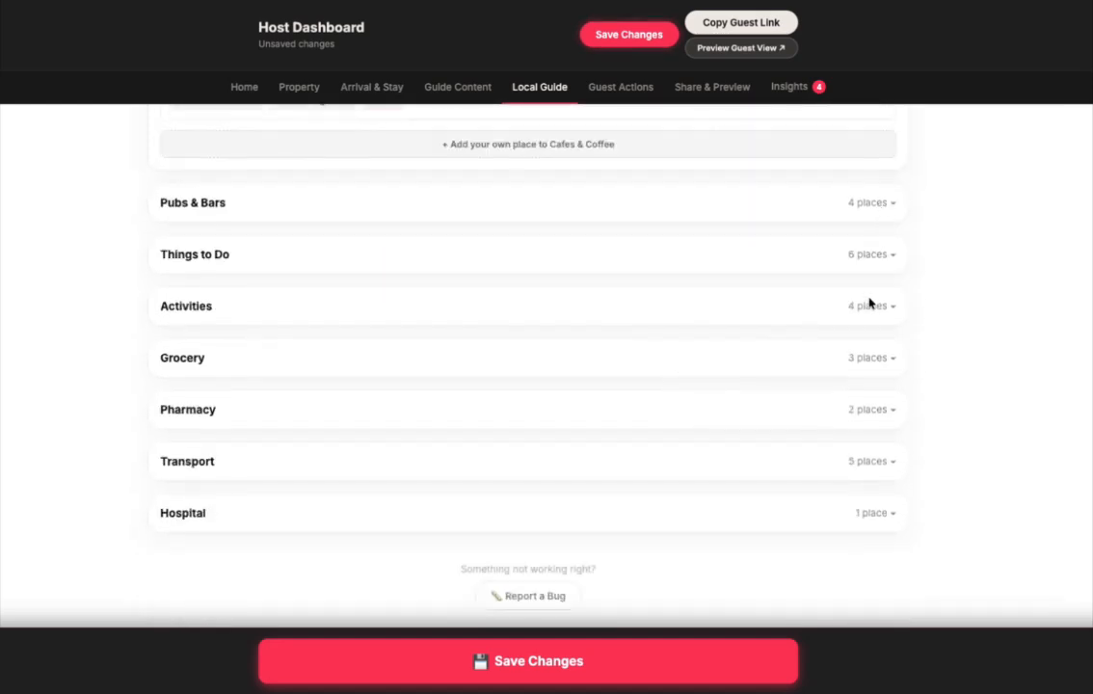
scroll(866, 208, up, 5)
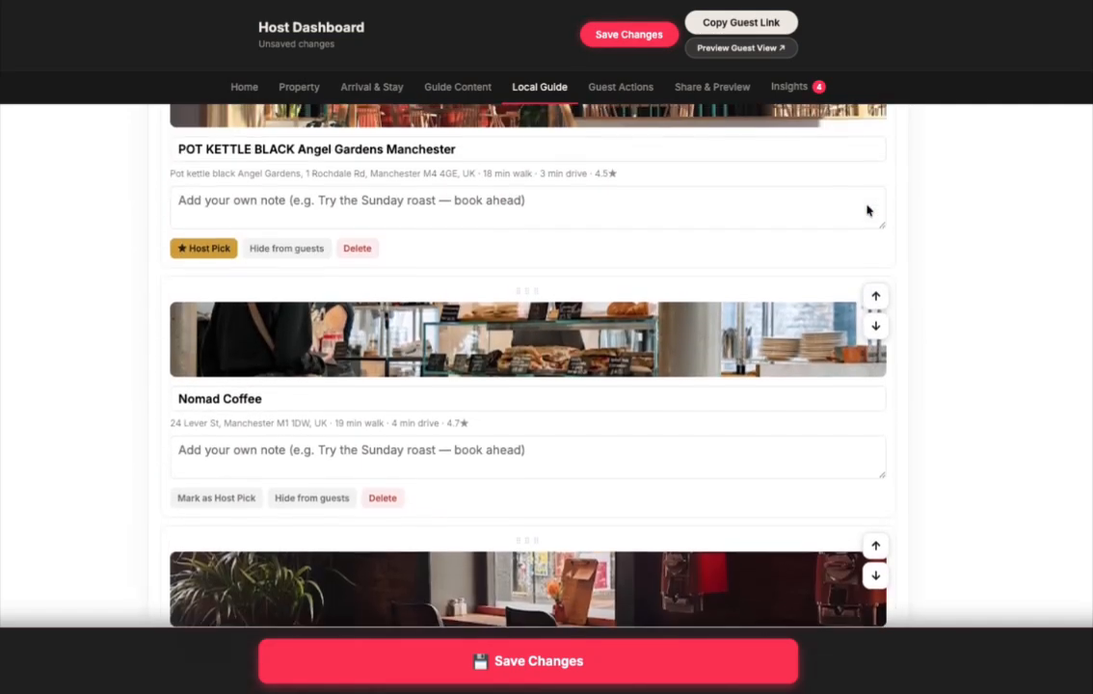
scroll(865, 207, down, 8)
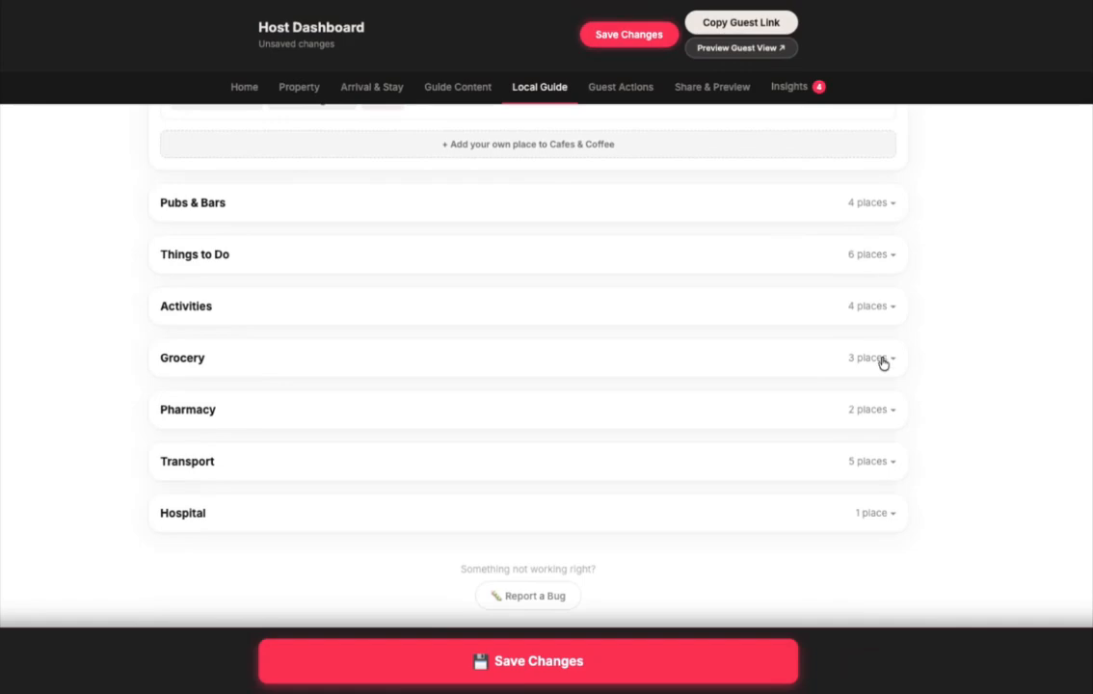
click(901, 526)
scroll(901, 522, down, 3)
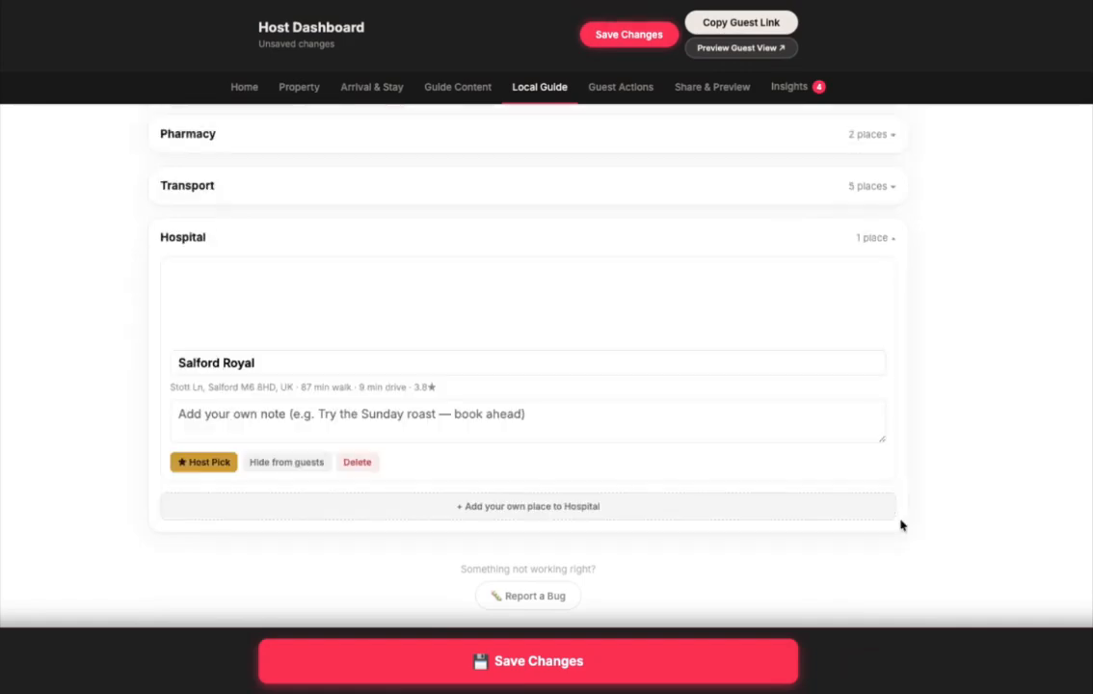
scroll(791, 411, up, 5)
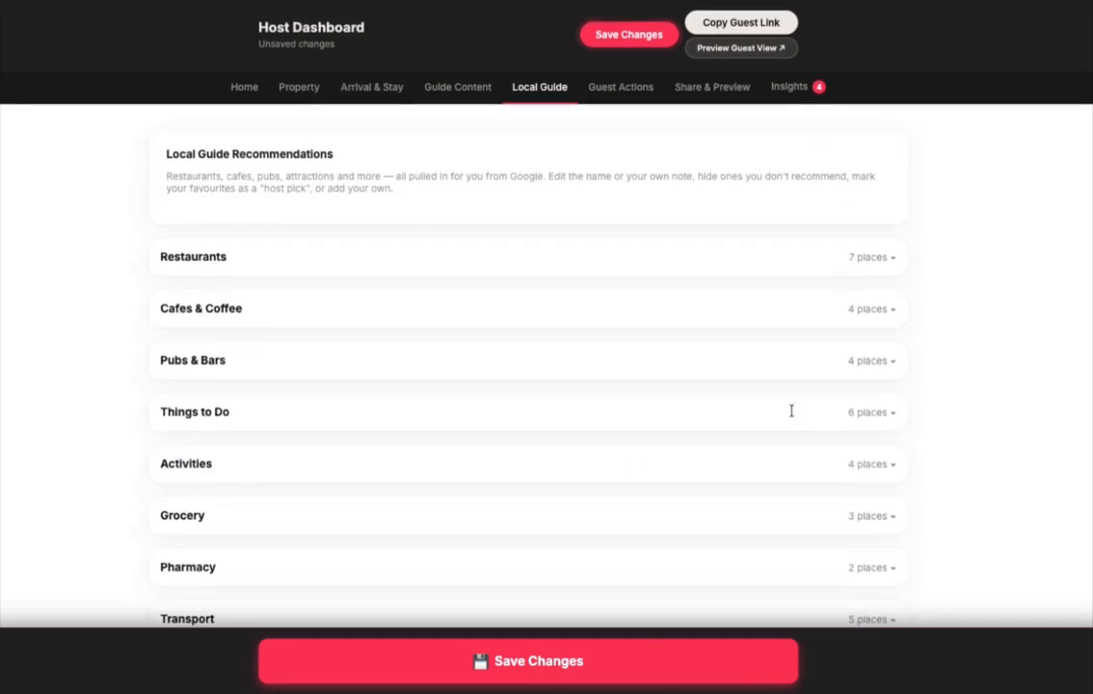
Step: Open the guest actions and review the payment setup, the Late Checkout and Early Check-in settings, and the other available upsells
click(623, 97)
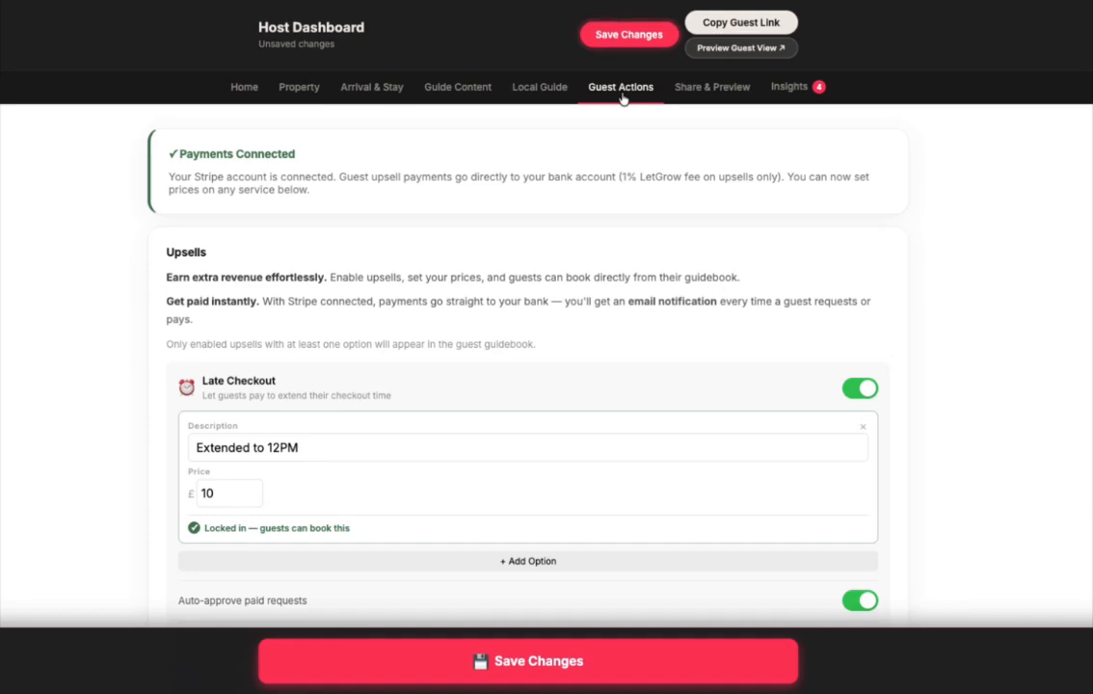
scroll(902, 284, down, 3)
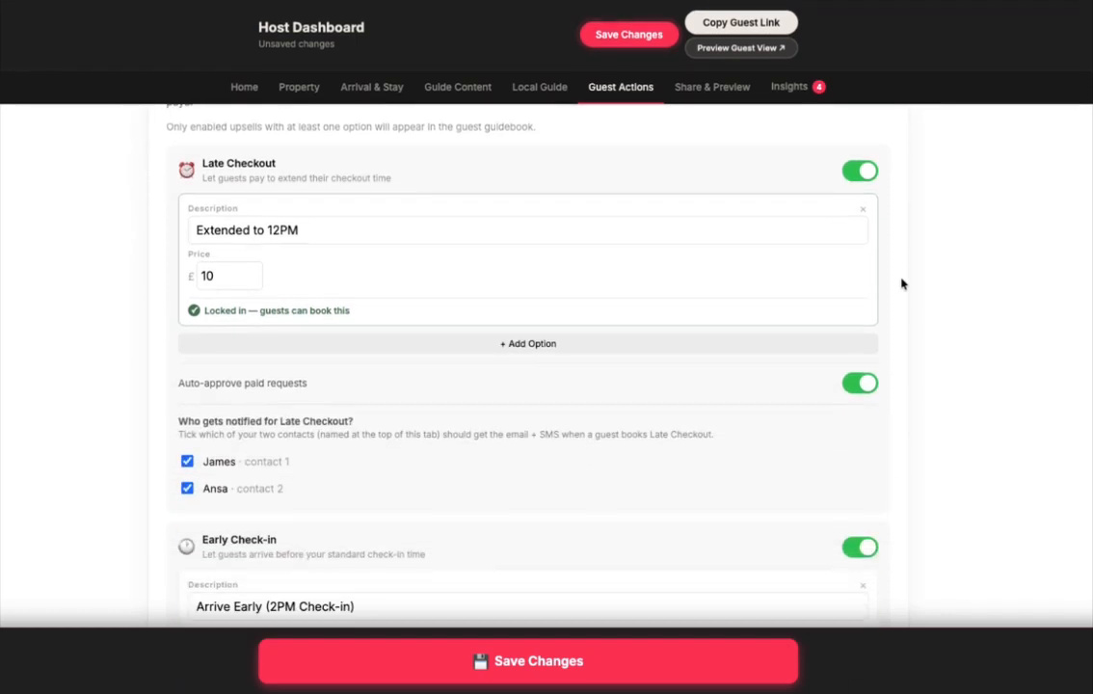
scroll(901, 283, up, 3)
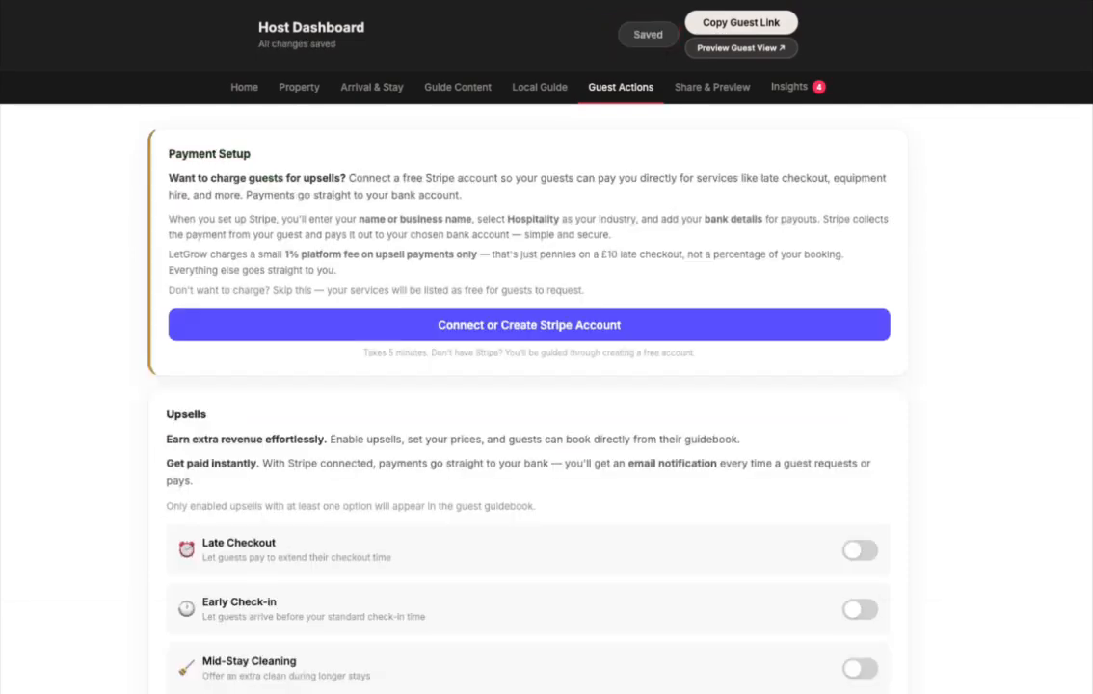
scroll(444, 422, down, 5)
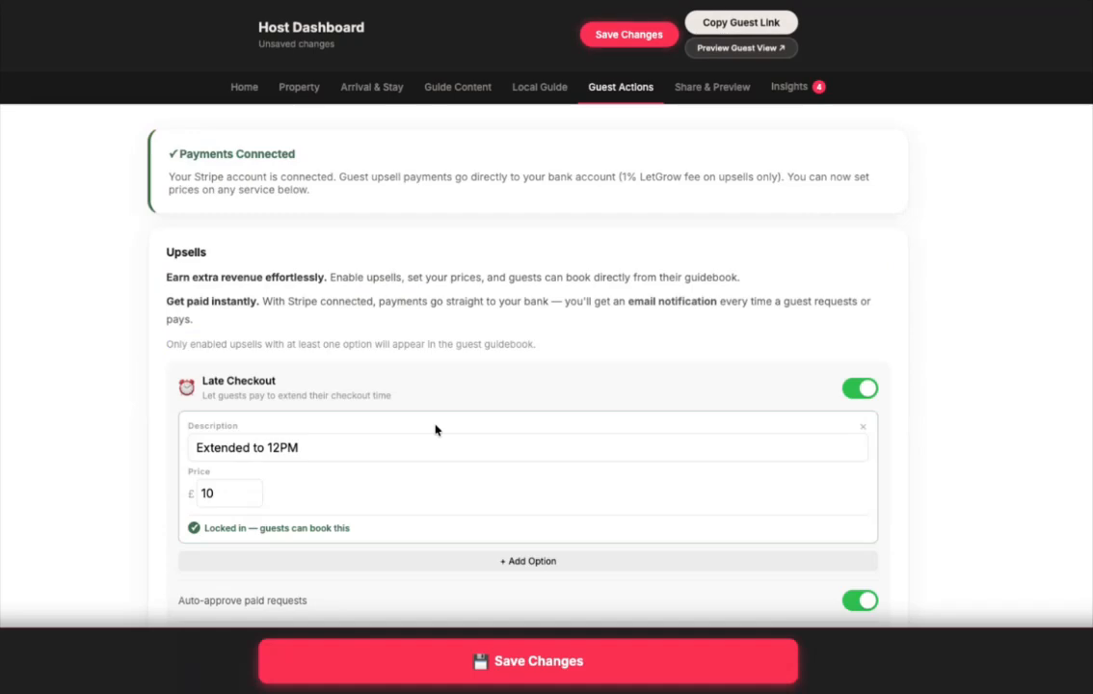
scroll(435, 430, down, 1)
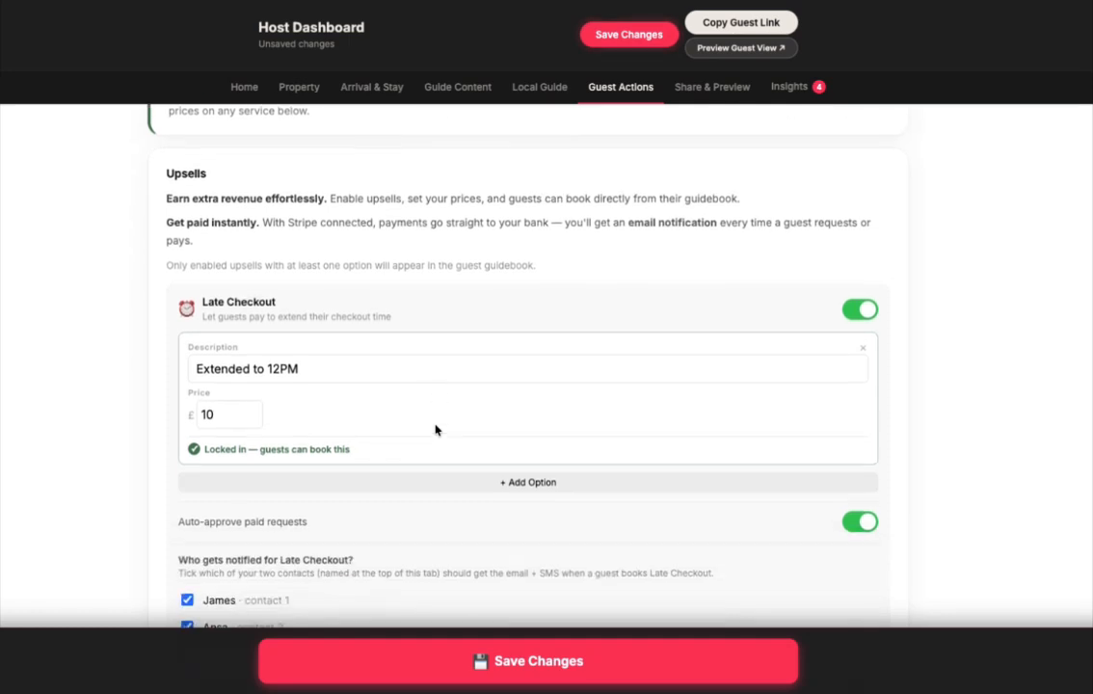
scroll(346, 472, down, 5)
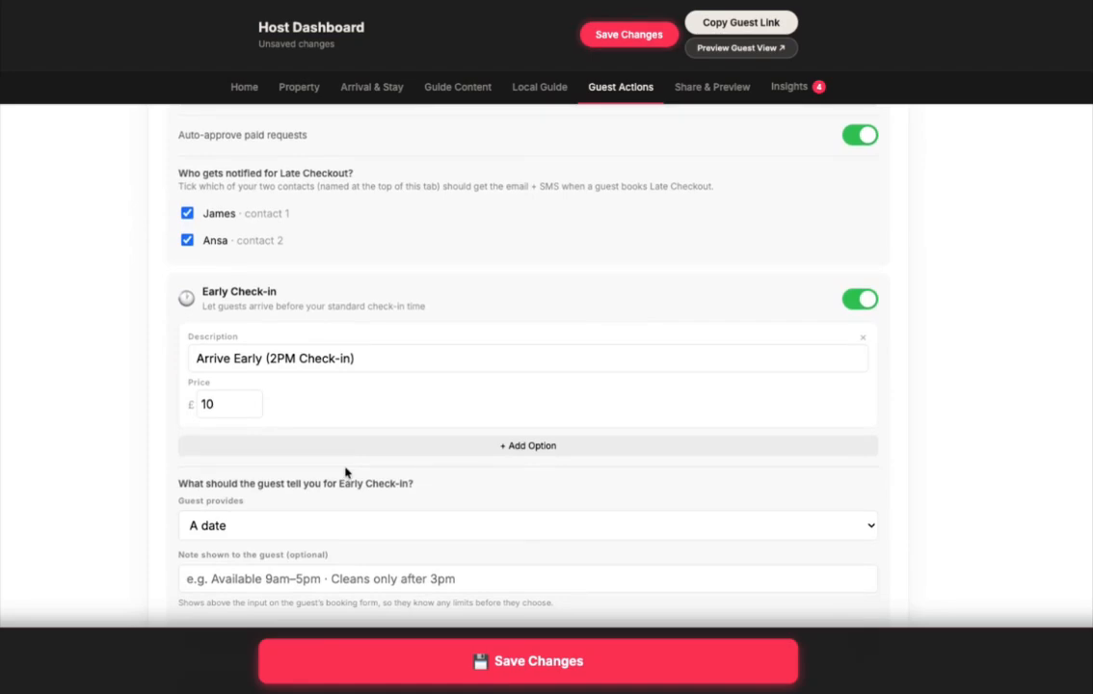
scroll(348, 274, down, 6)
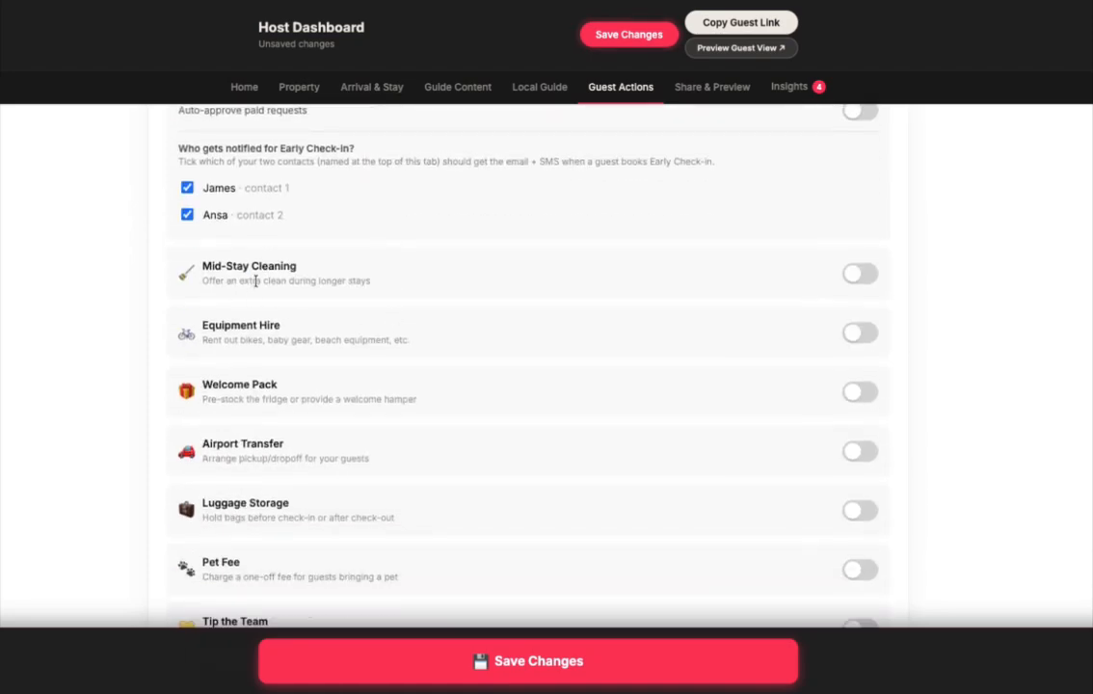
Step: Enable the Tip the Team upsell to inspect its guest input and notification settings, and switch it off again
scroll(343, 366, down, 1)
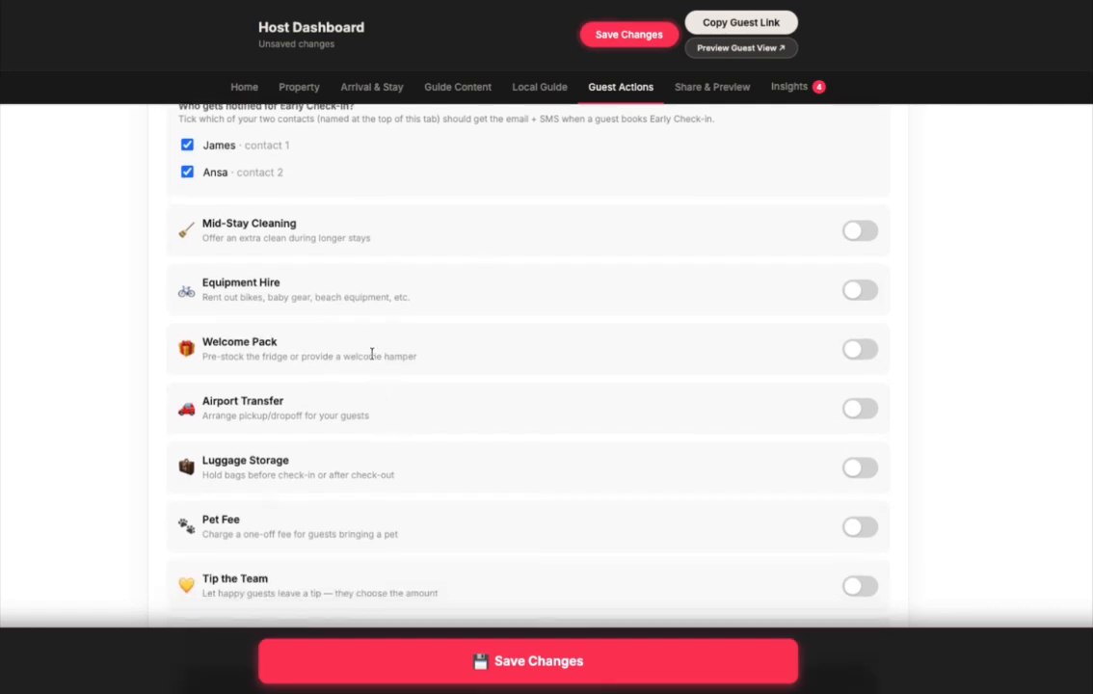
scroll(381, 353, down, 2)
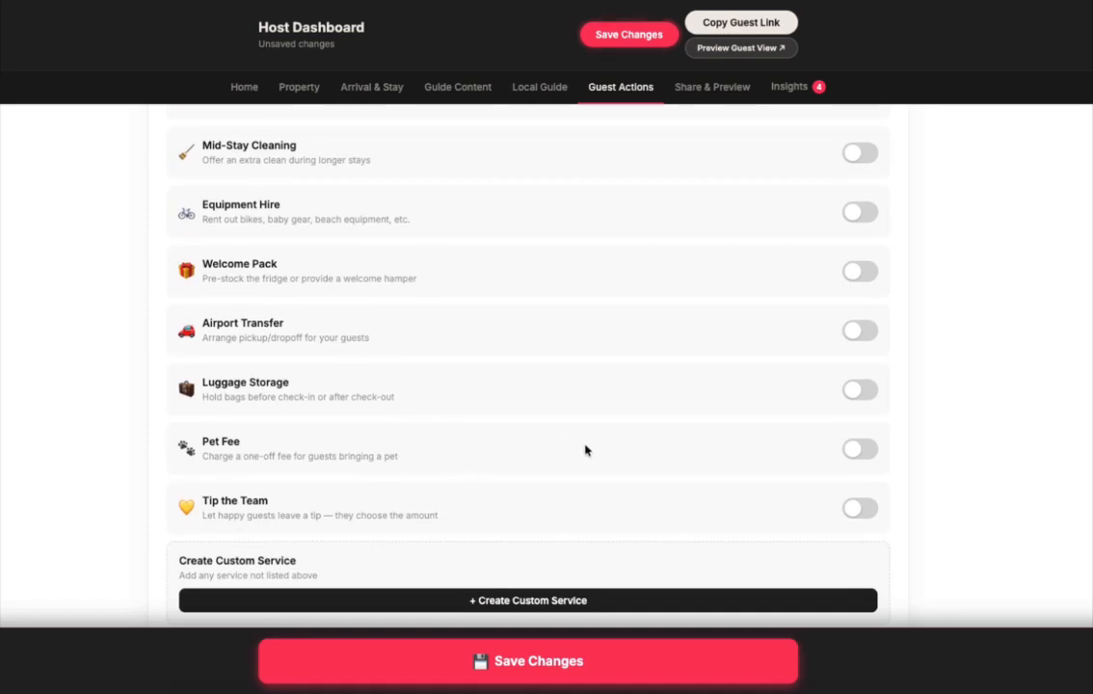
scroll(585, 450, down, 2)
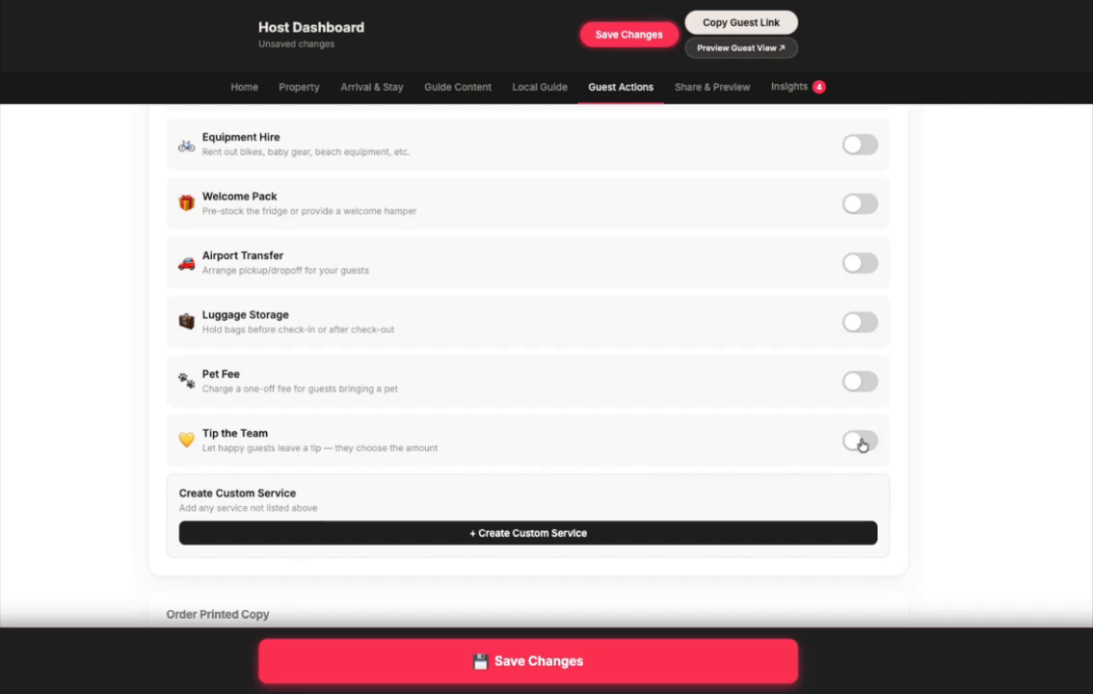
click(861, 443)
scroll(681, 547, down, 3)
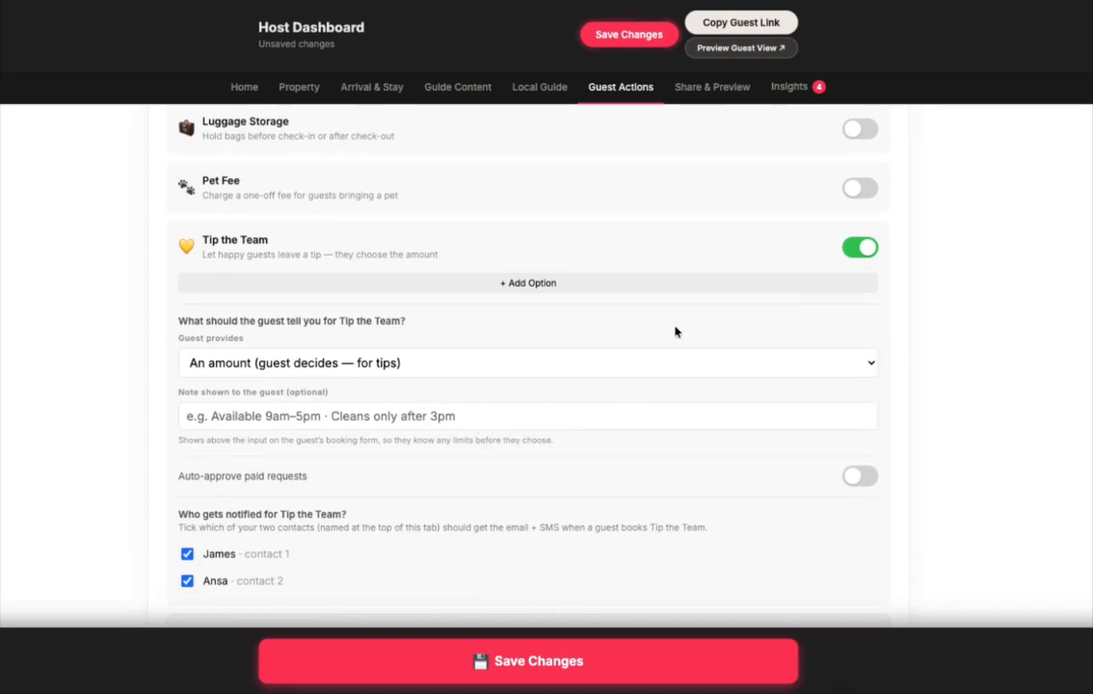
click(868, 247)
Step: Review who gets notified for the Late Checkout upsell, the notification contacts' details and the iCal calendar sync
scroll(532, 320, up, 15)
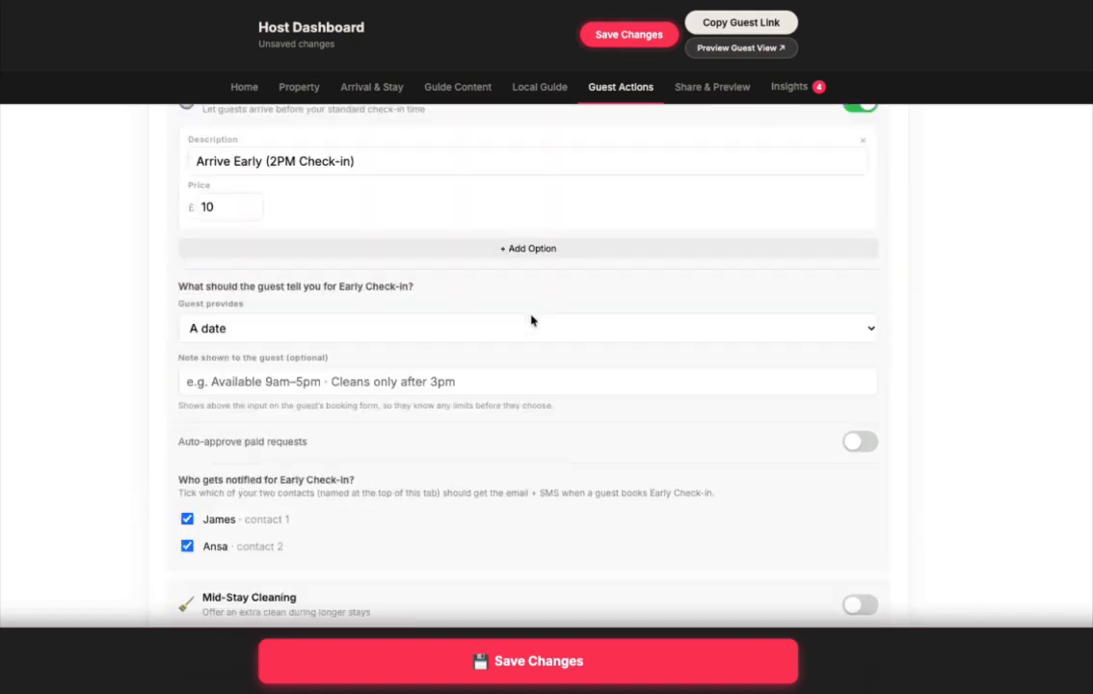
scroll(531, 320, down, 3)
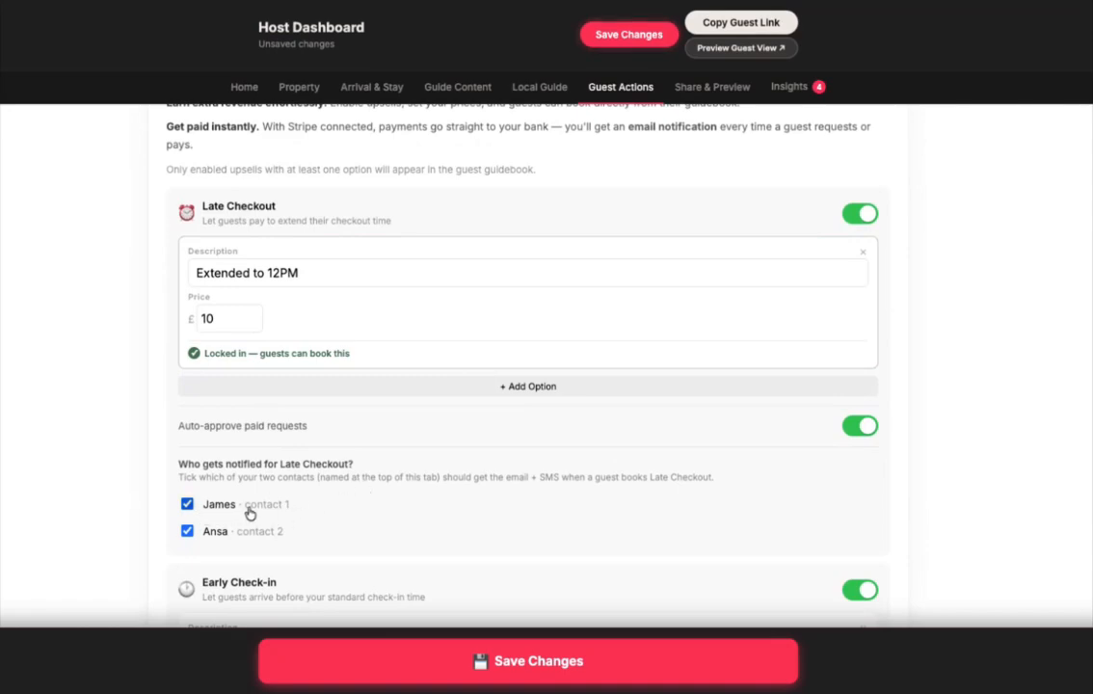
scroll(375, 498, up, 1)
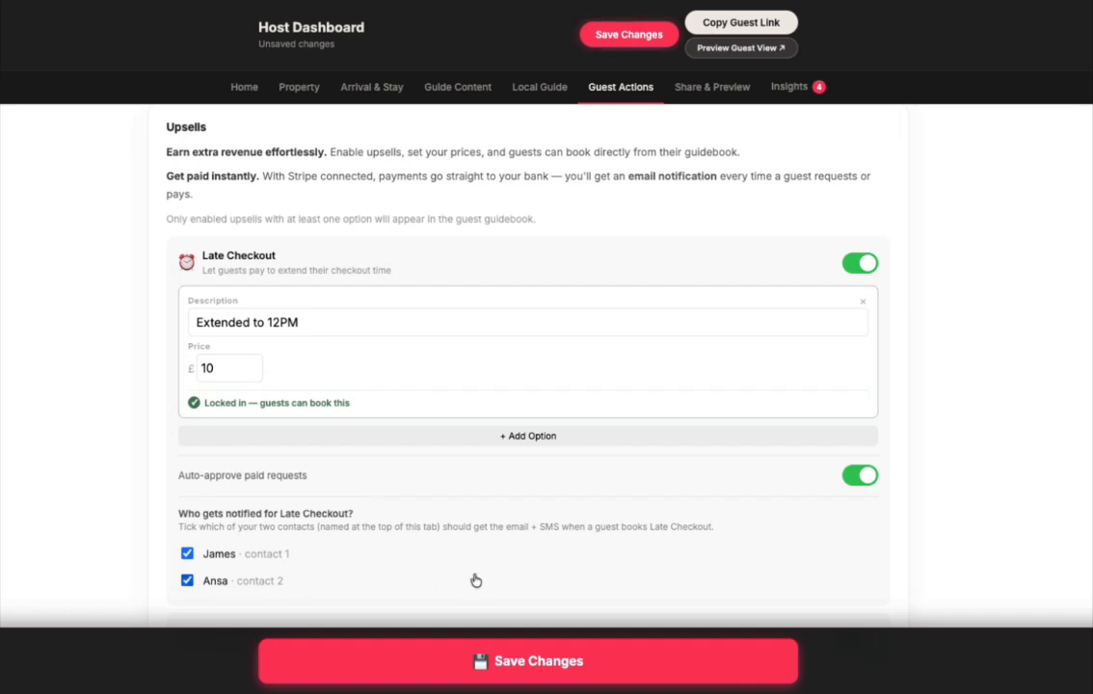
scroll(475, 579, up, 3)
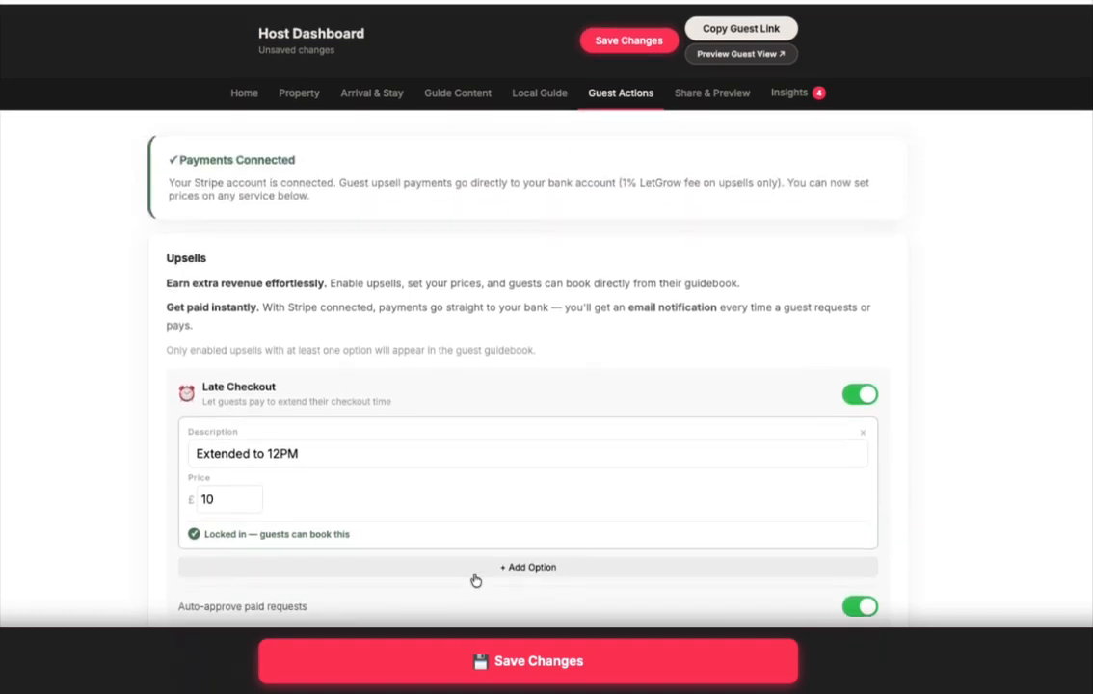
scroll(466, 451, down, 15)
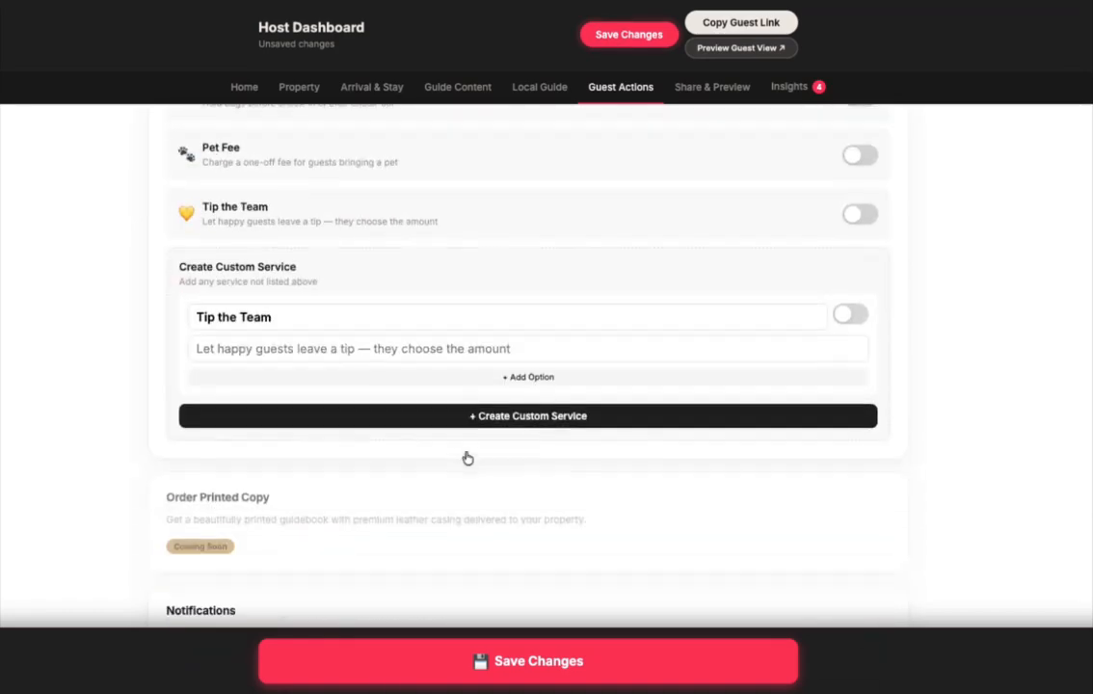
scroll(465, 457, down, 5)
scroll(465, 457, up, 2)
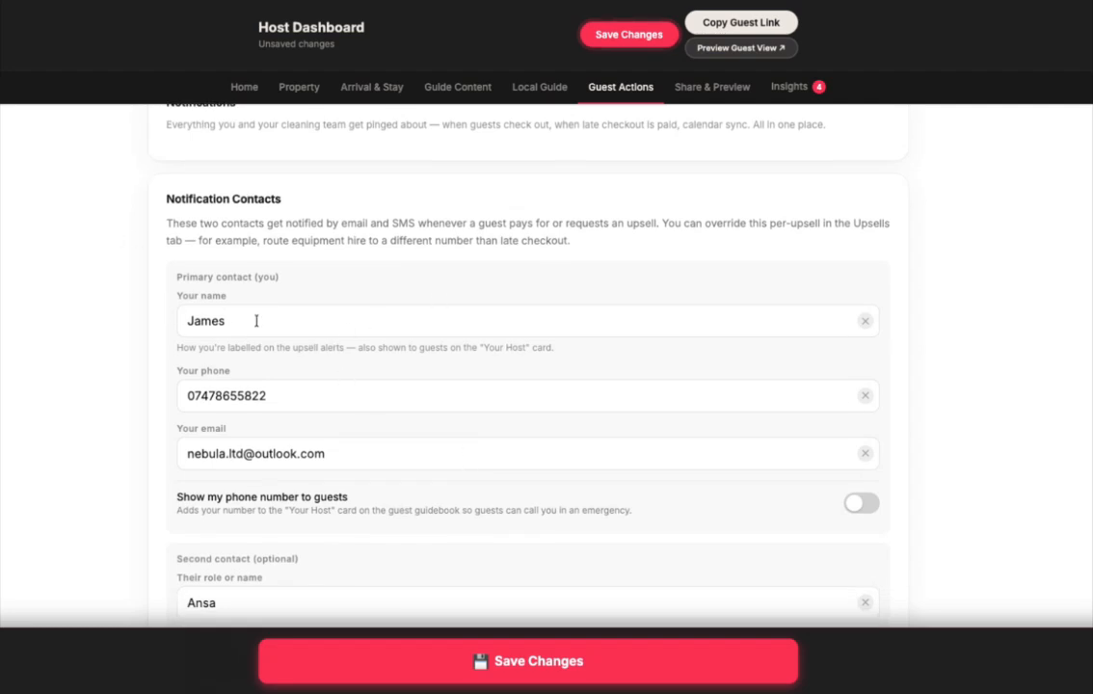
scroll(330, 438, down, 4)
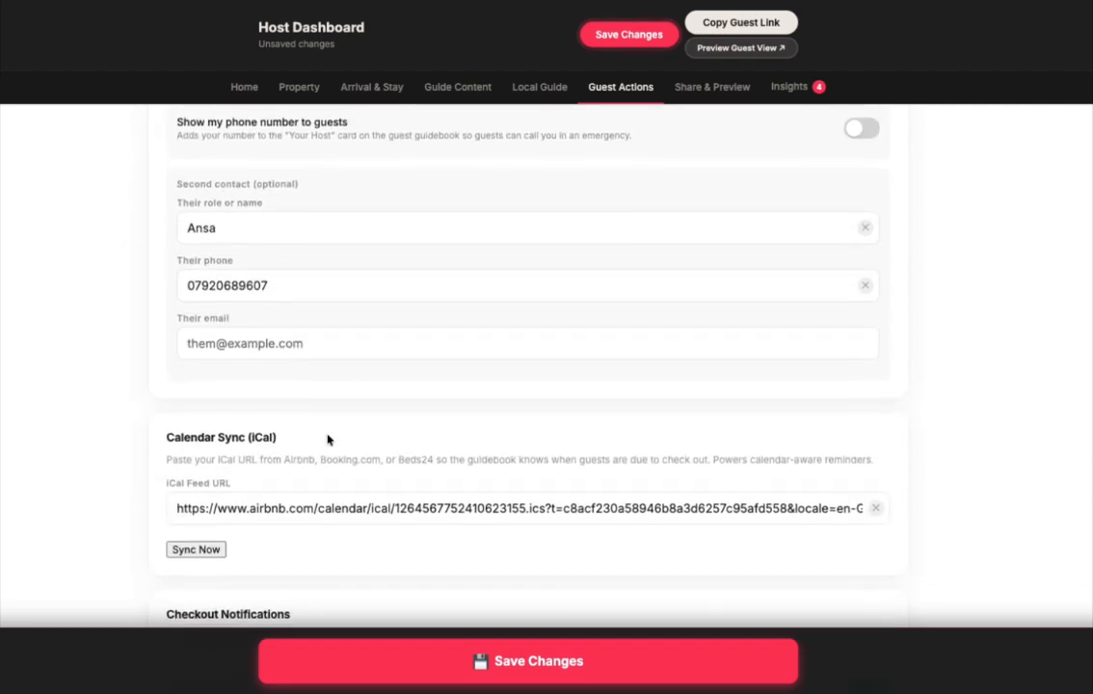
scroll(393, 452, down, 2)
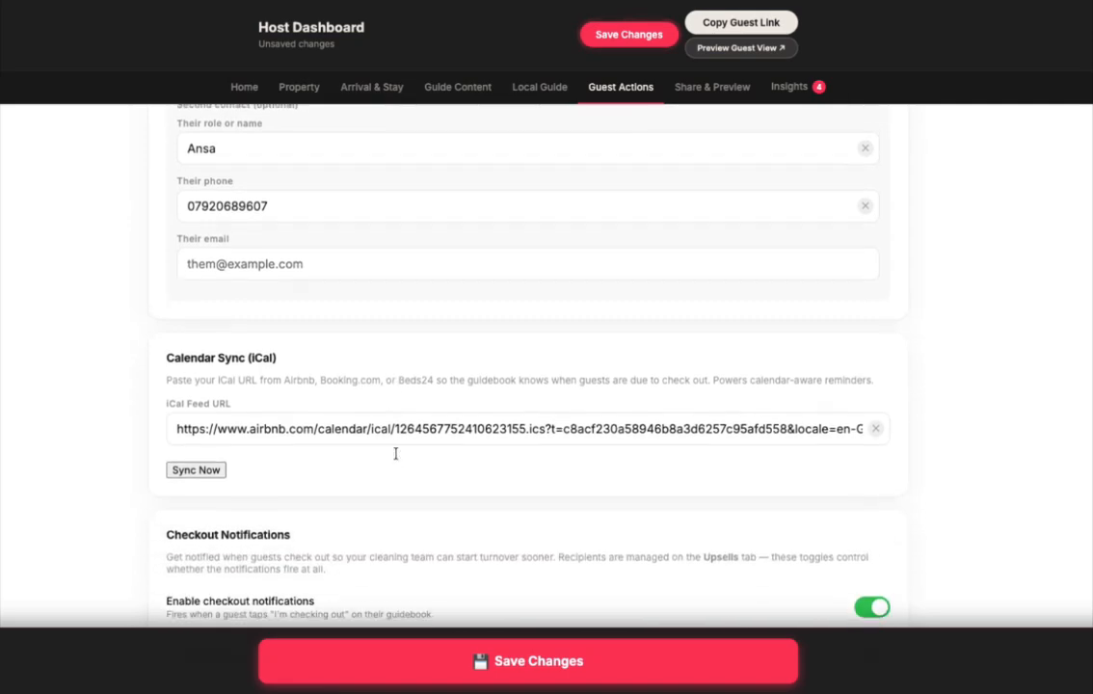
scroll(398, 460, down, 15)
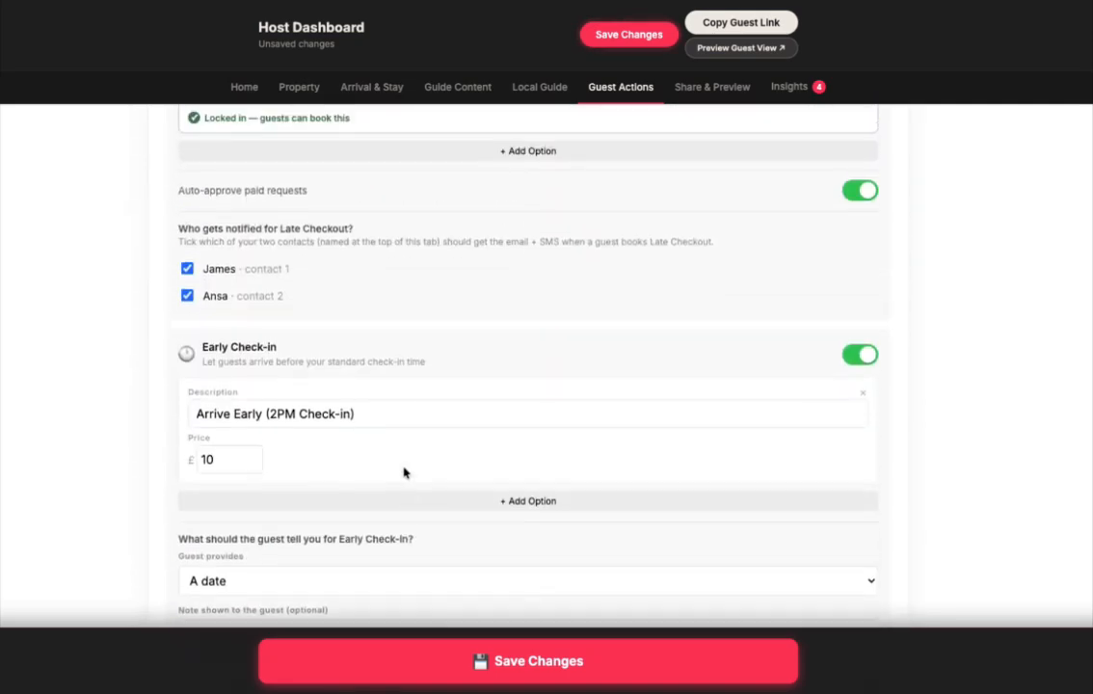
Step: Compare the Late Checkout recipients with the primary and second notification contacts, and examine the checkout email and SMS notification settings
scroll(403, 467, up, 1)
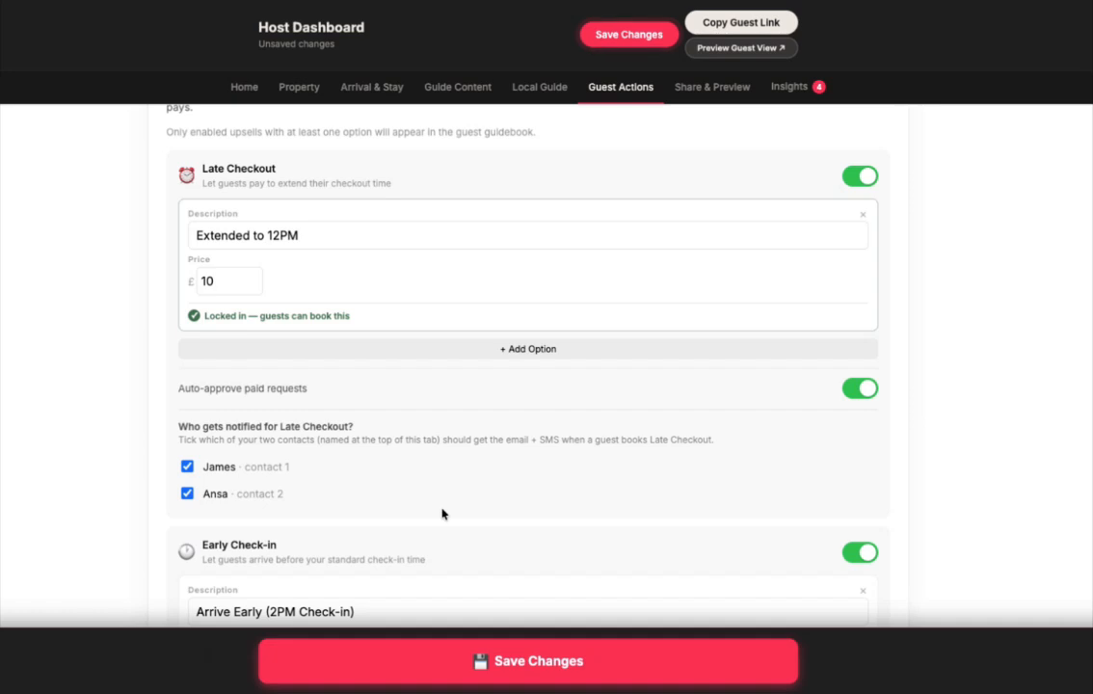
scroll(481, 419, down, 4)
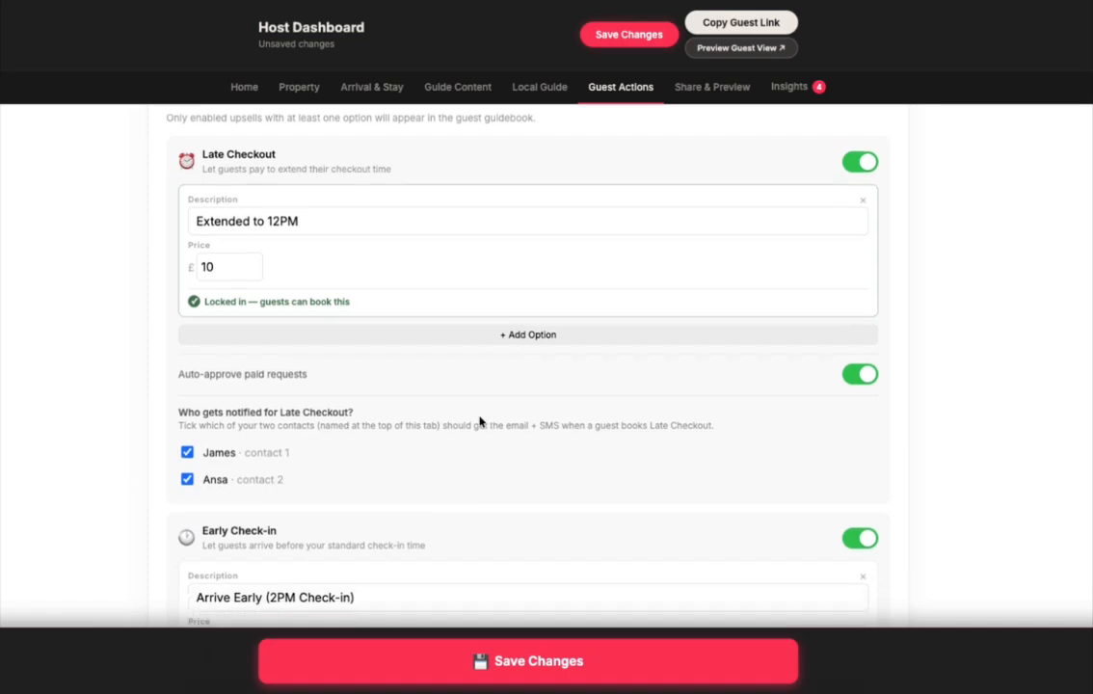
scroll(479, 420, down, 8)
scroll(479, 419, up, 2)
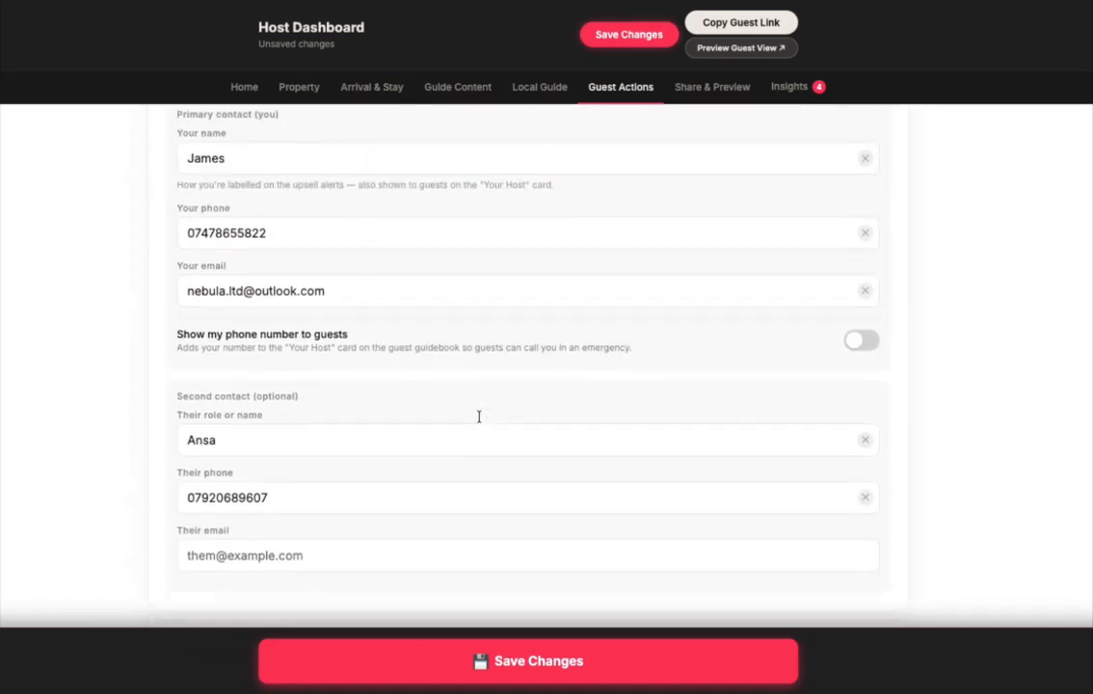
scroll(480, 421, down, 1)
scroll(480, 420, up, 2)
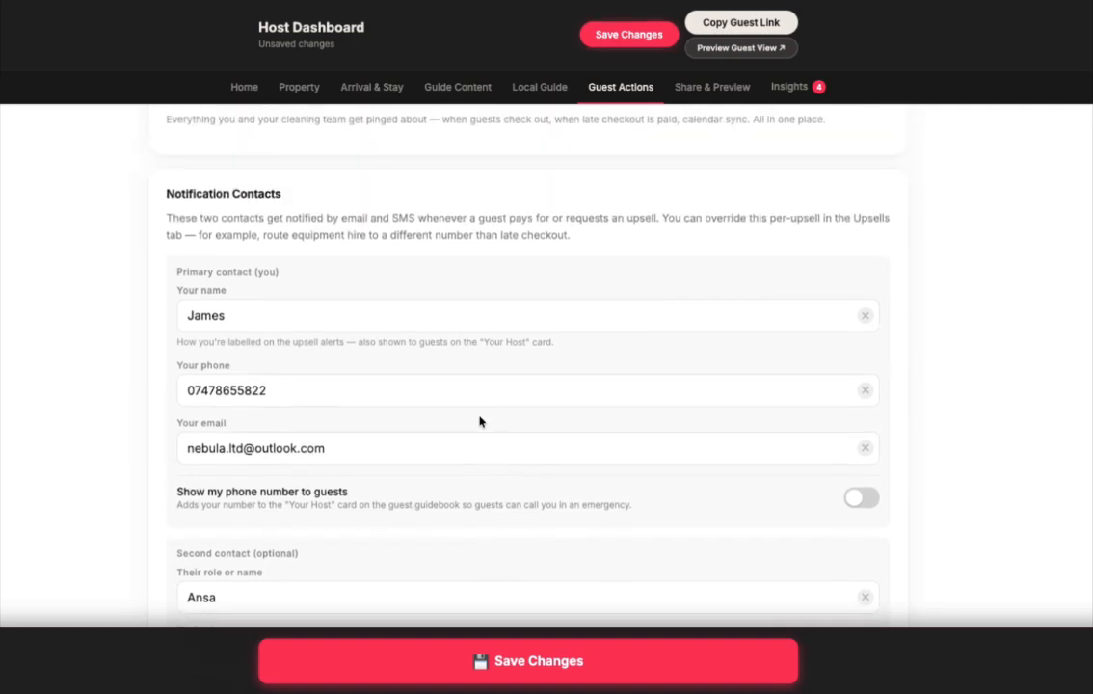
scroll(480, 421, down, 1)
scroll(480, 421, down, 3)
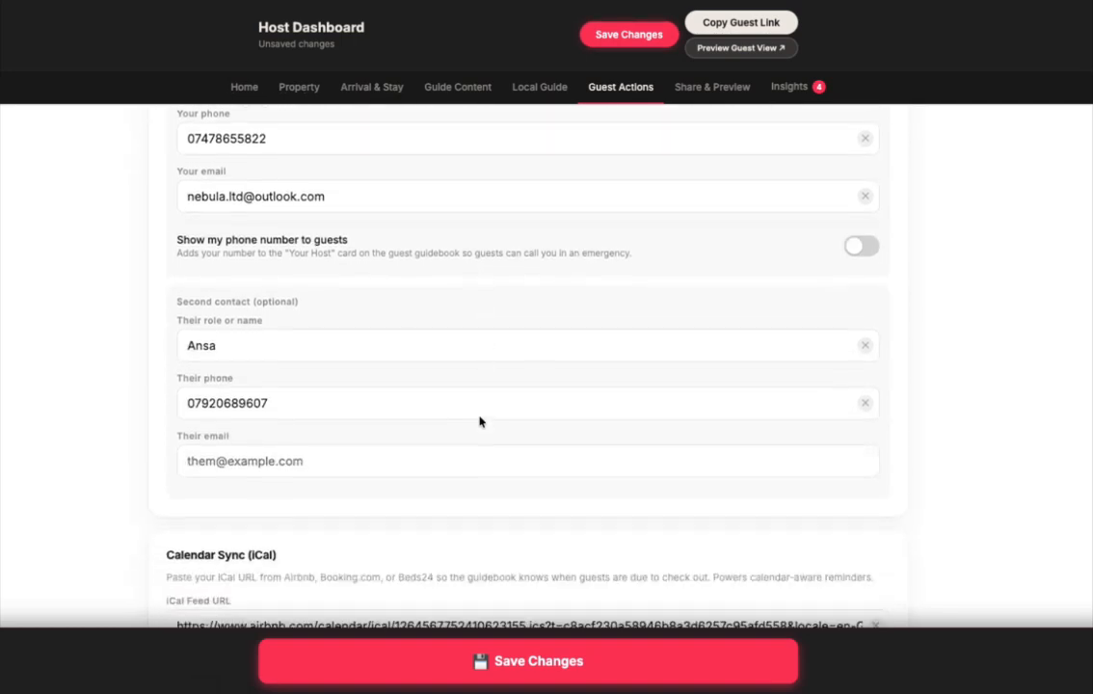
scroll(480, 422, down, 3)
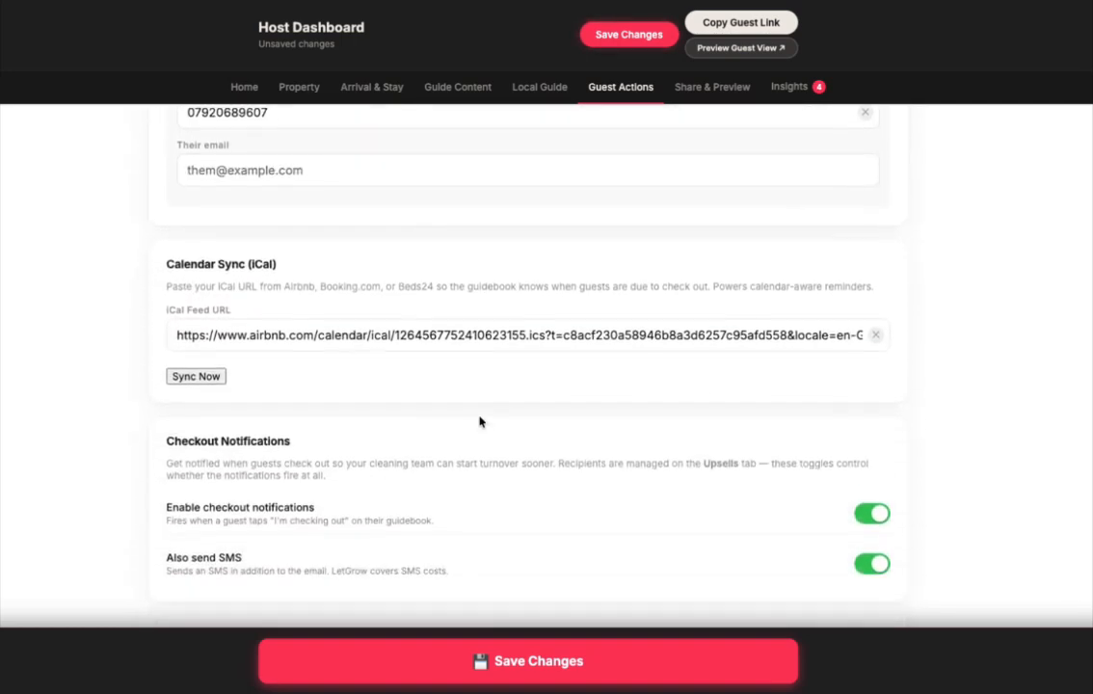
scroll(480, 421, up, 10)
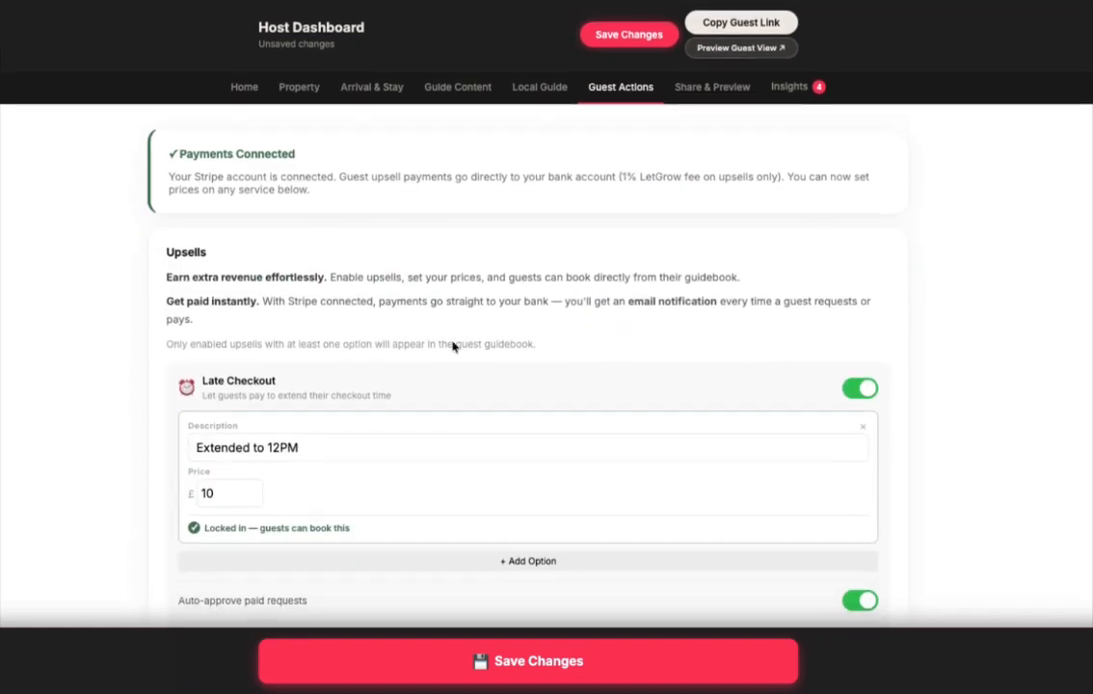
Step: Open the guidebook's sharing options and copy the guest link
click(726, 91)
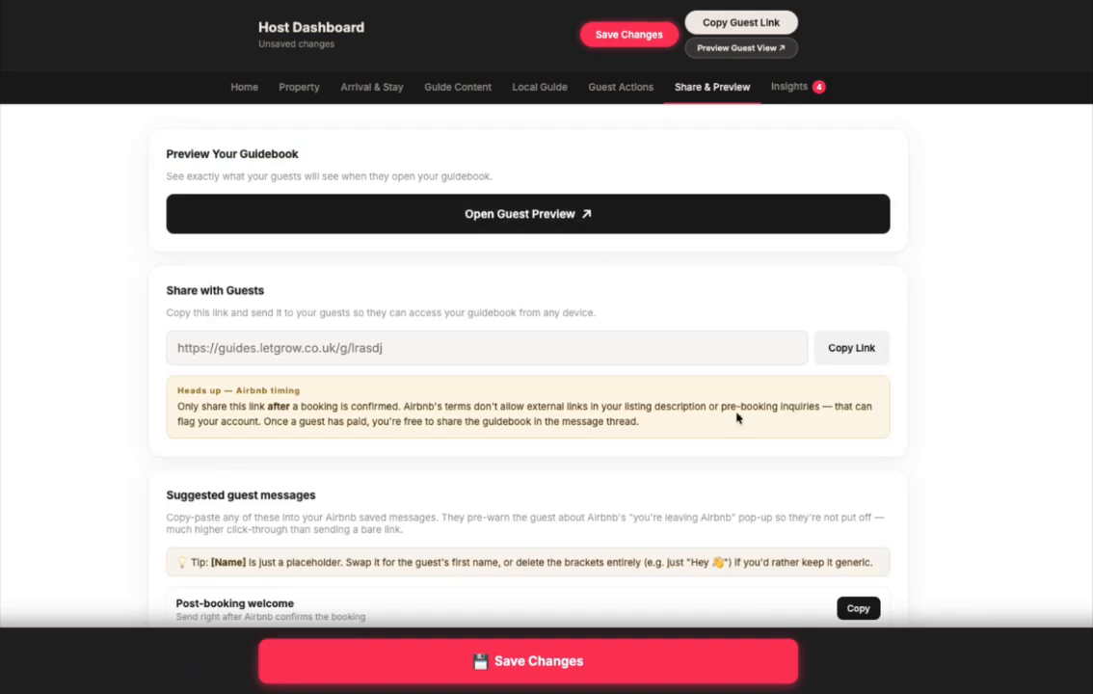
click(852, 347)
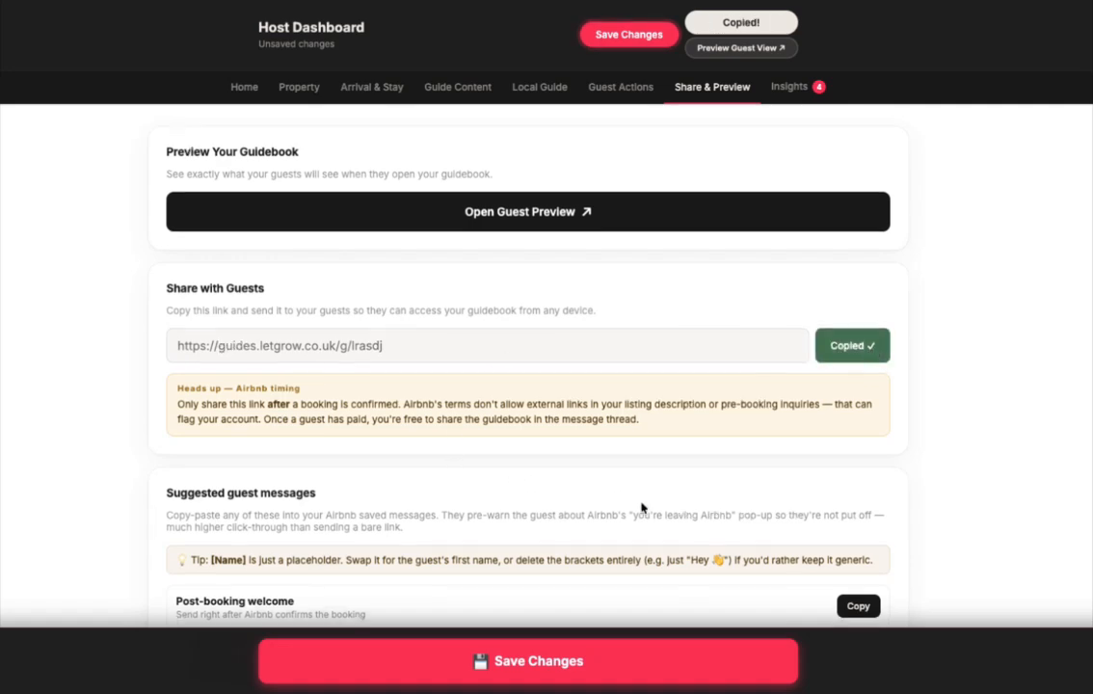
Step: Read the suggested guest messages: the post-booking welcome, the day-of check-in reminder and the quick share text
scroll(636, 504, down, 4)
scroll(643, 508, up, 1)
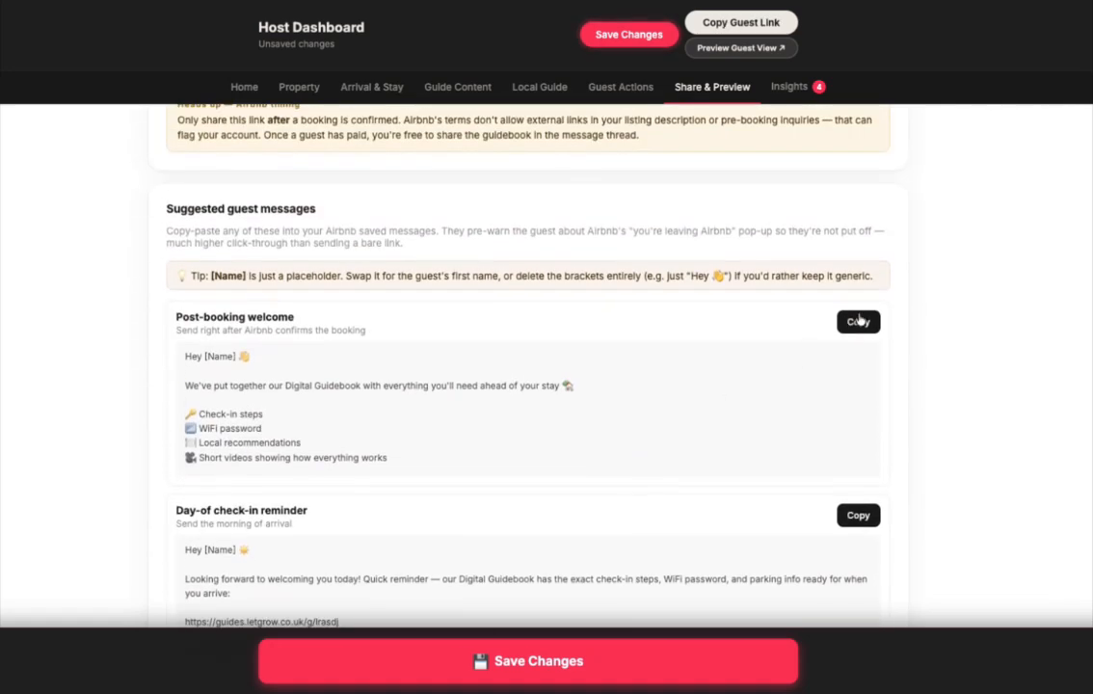
scroll(594, 425, down, 3)
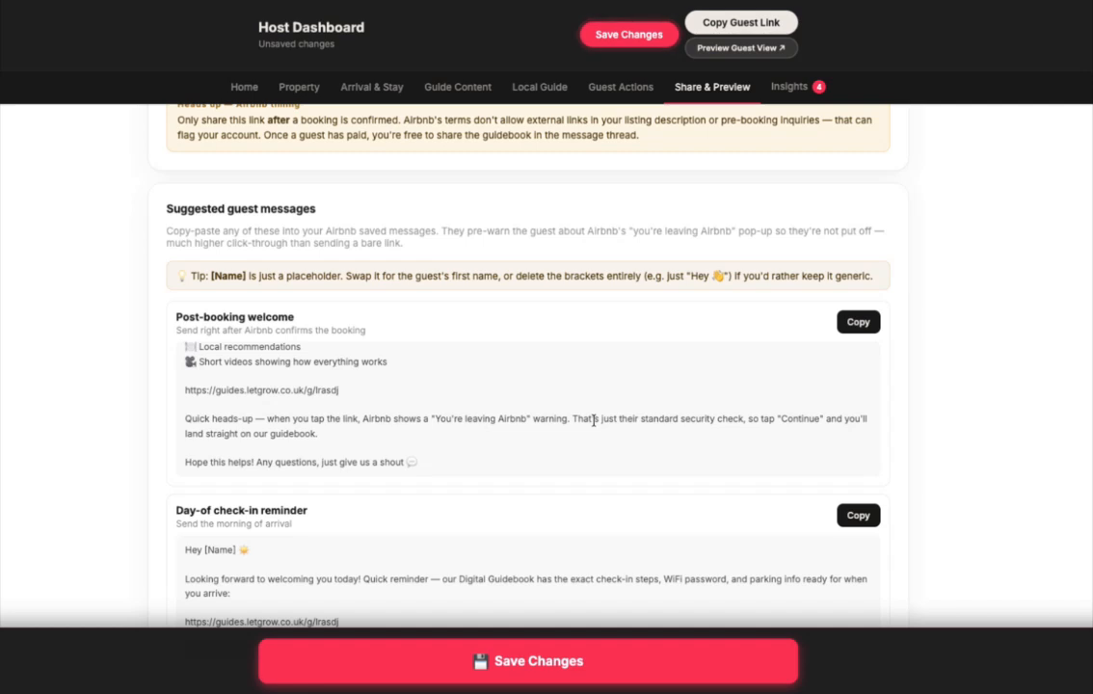
scroll(594, 421, up, 3)
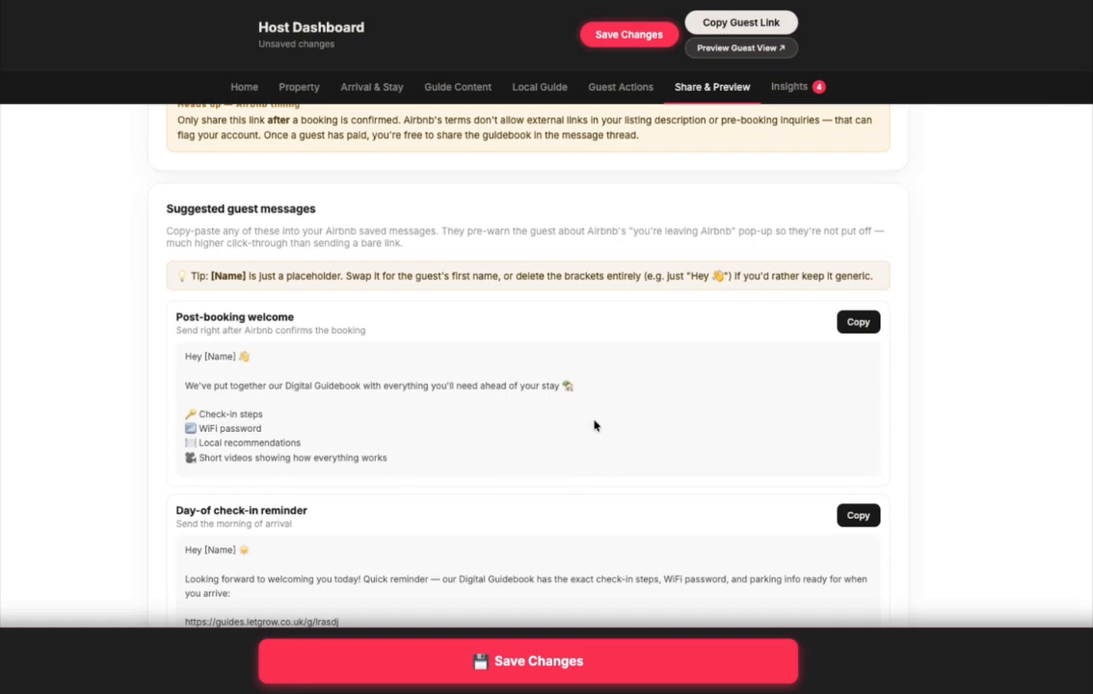
scroll(594, 425, down, 3)
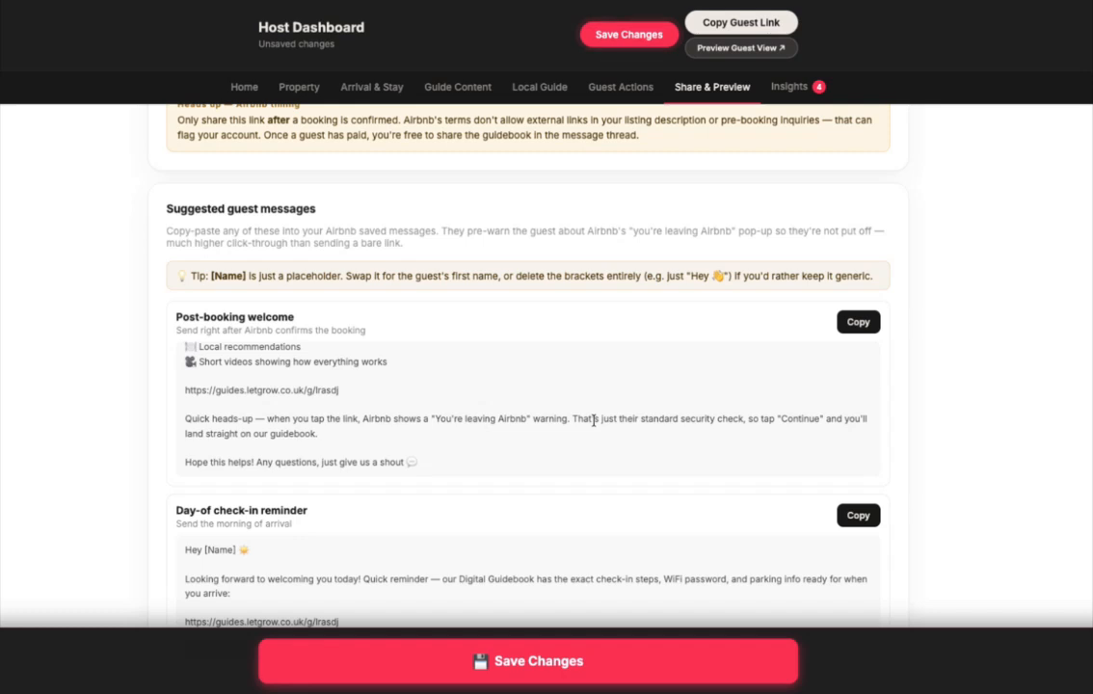
scroll(594, 421, down, 5)
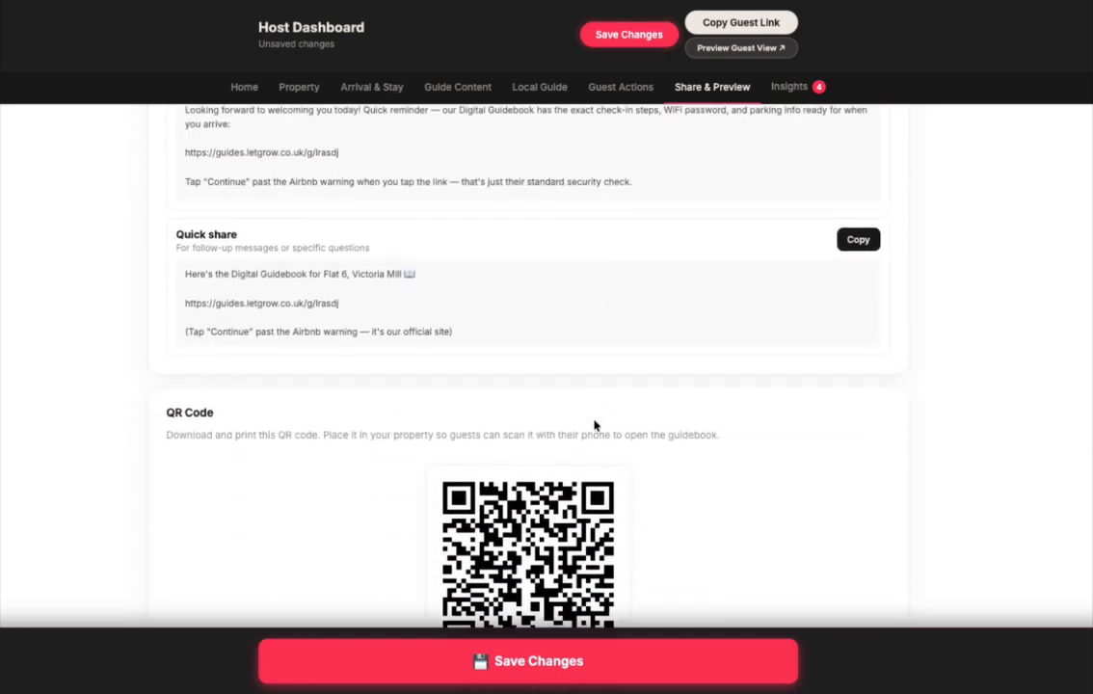
Step: Download the guidebook's QR code and dismiss the browser's download list
scroll(594, 425, down, 2)
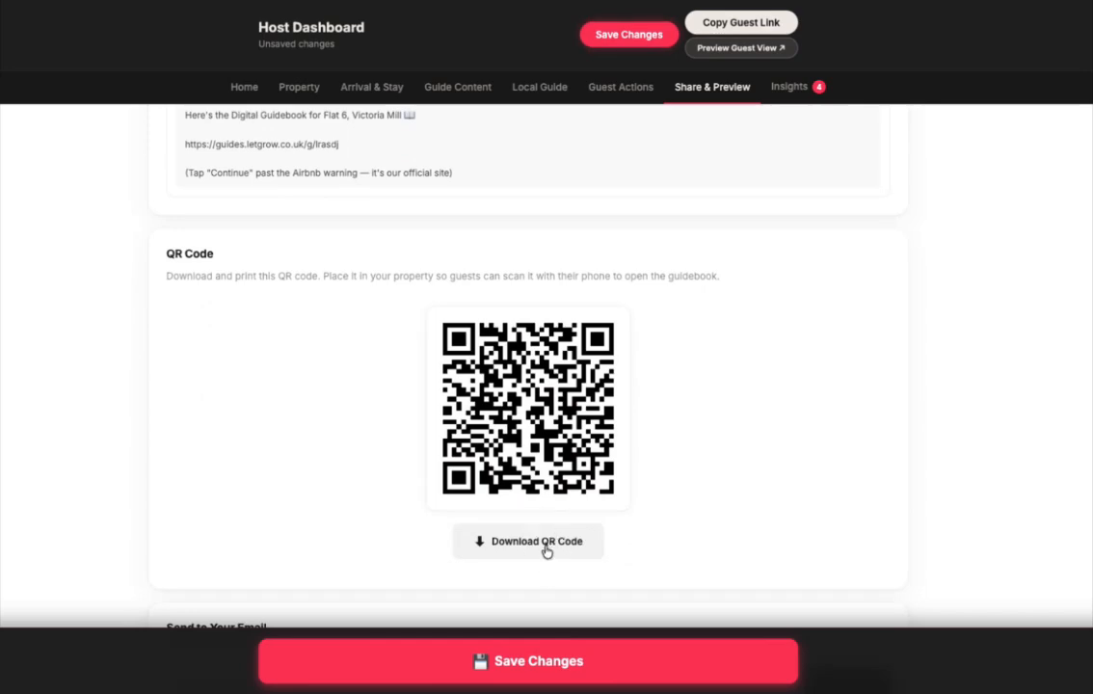
click(545, 545)
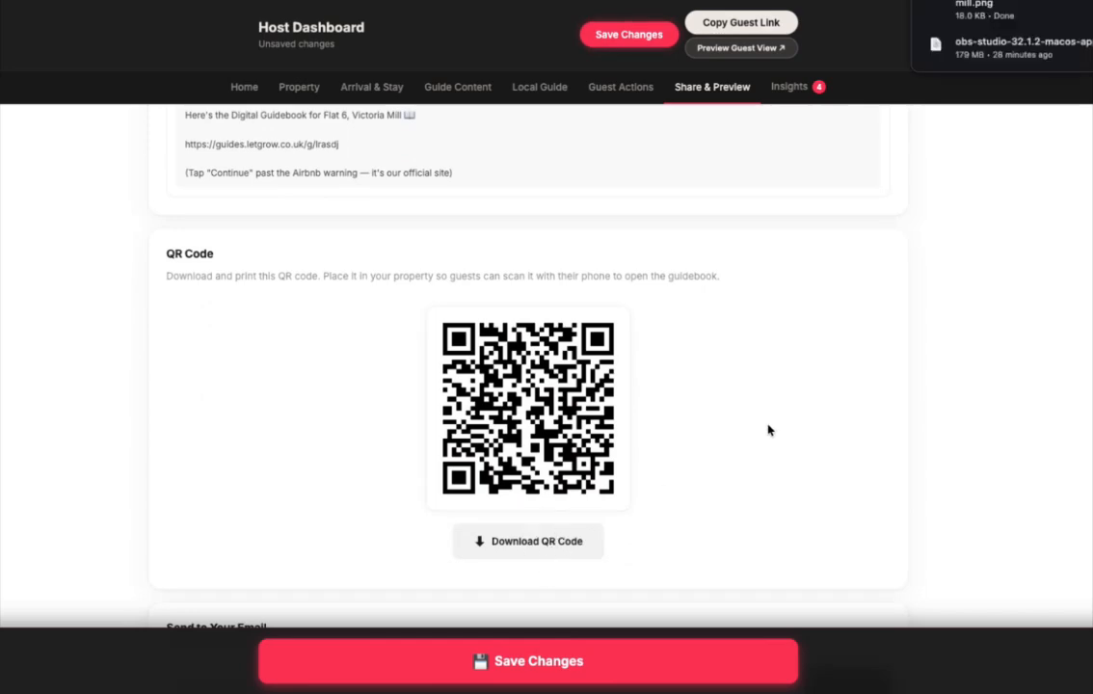
click(713, 412)
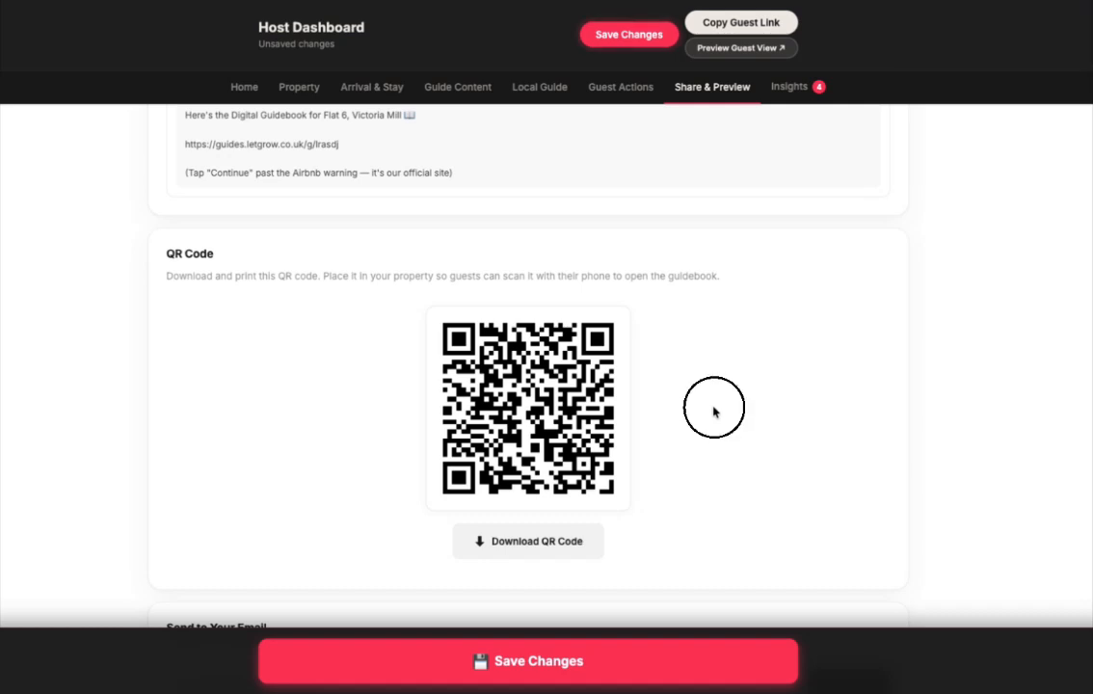
Step: Examine the option for emailing the guest link and QR code to the host, and return to the guidebook preview section
scroll(713, 412, down, 2)
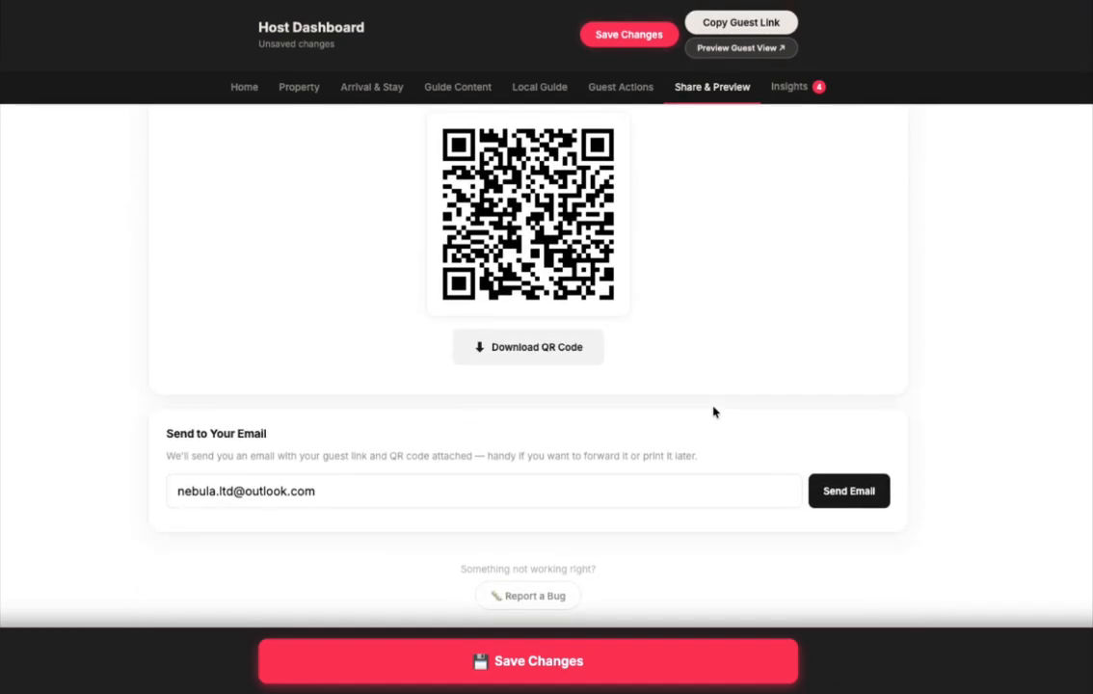
scroll(713, 411, up, 1)
scroll(714, 412, up, 1)
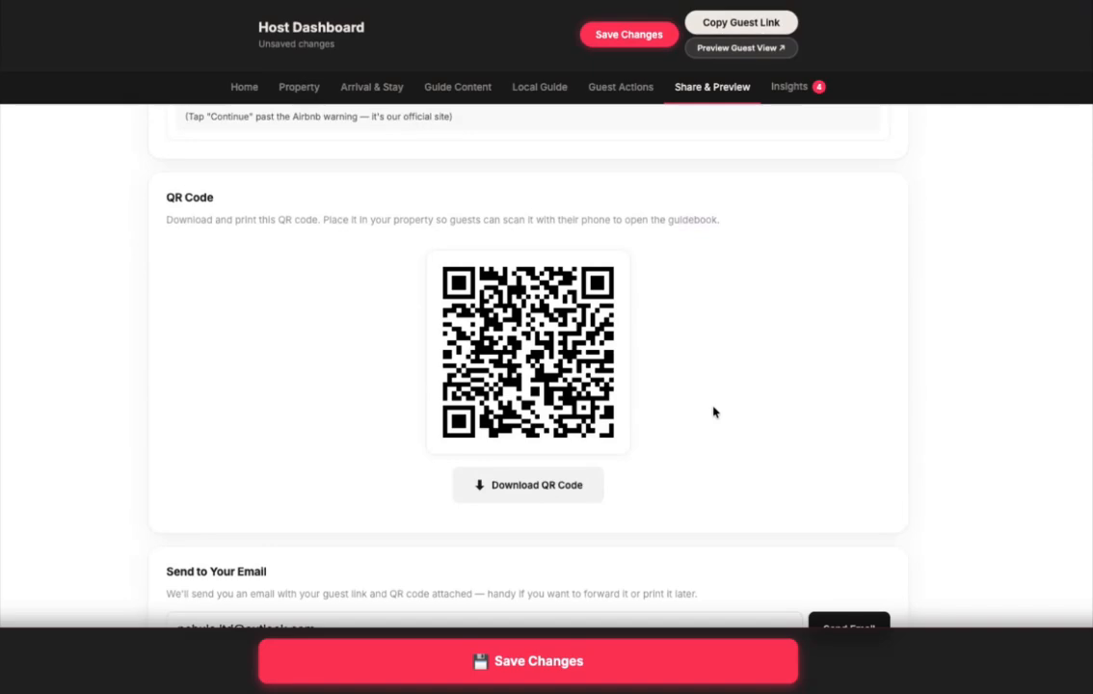
scroll(714, 412, down, 2)
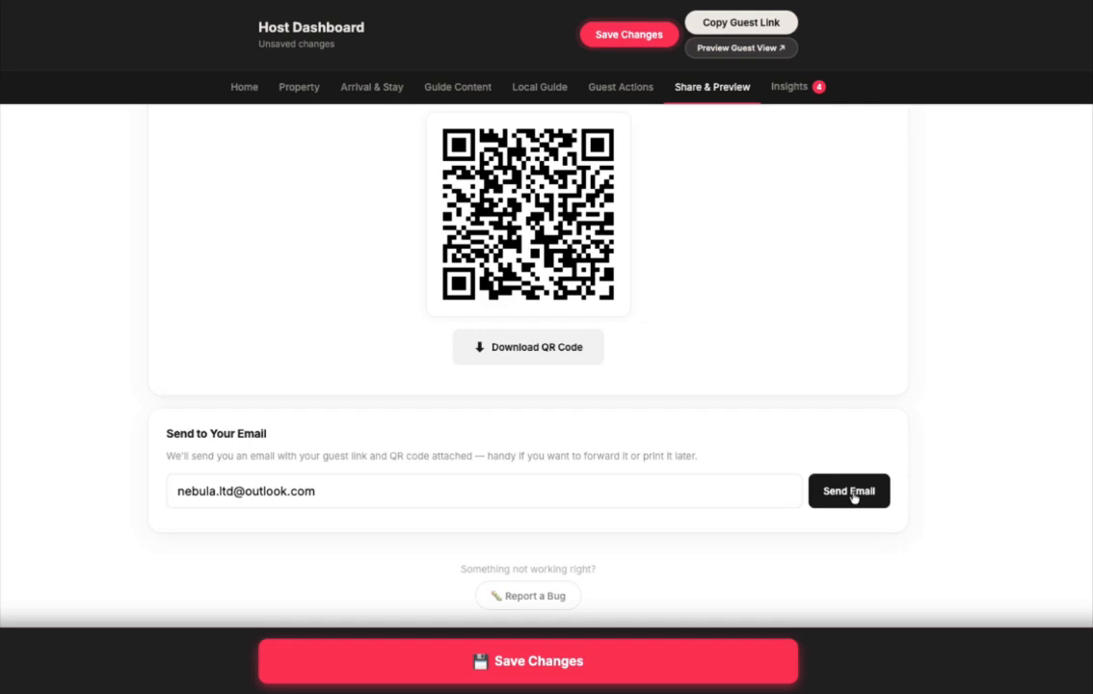
scroll(861, 521, up, 15)
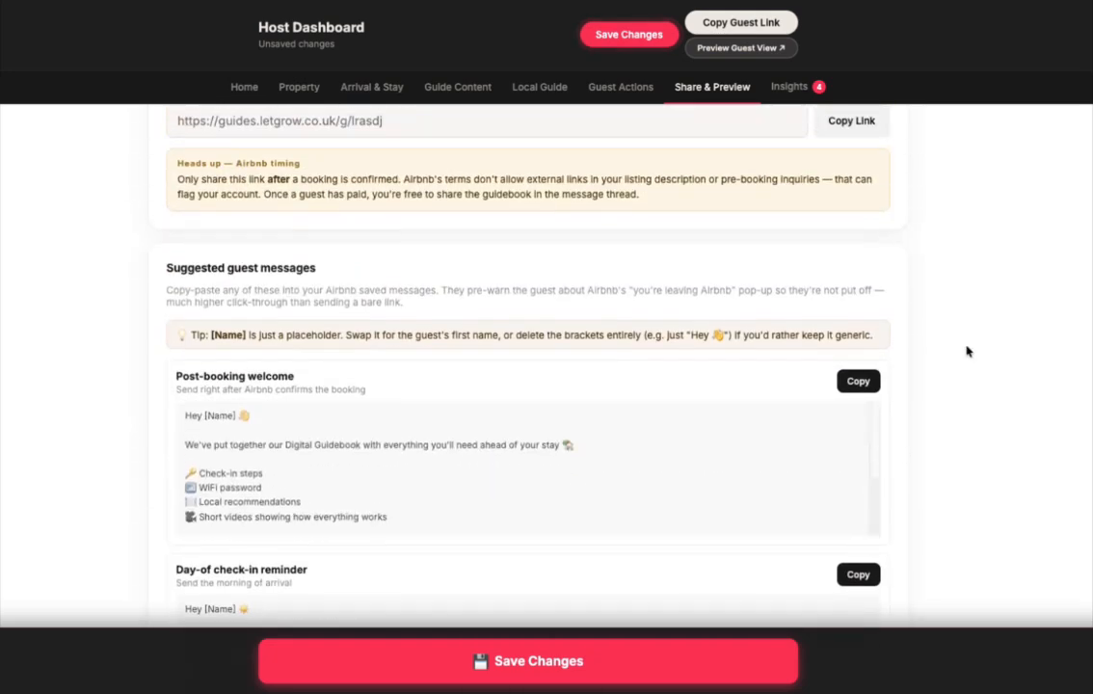
scroll(968, 352, up, 3)
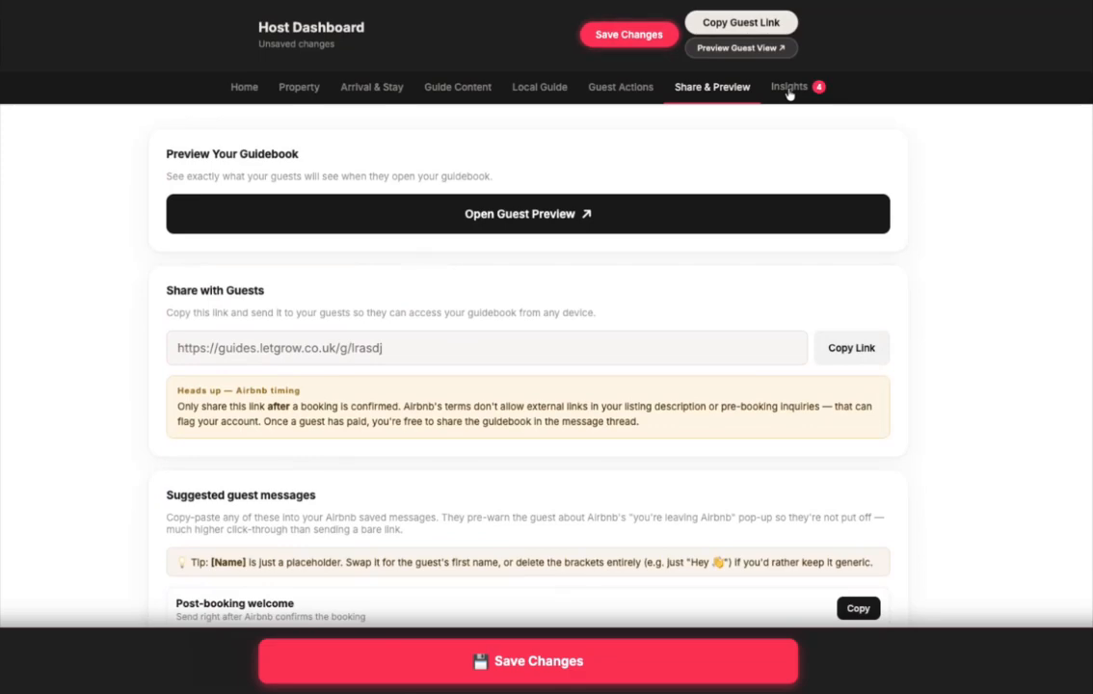
Step: Review the guest review insights on first impressions, wayfinding, cleaning standards and guest comfort, and return to the dashboard home
click(789, 89)
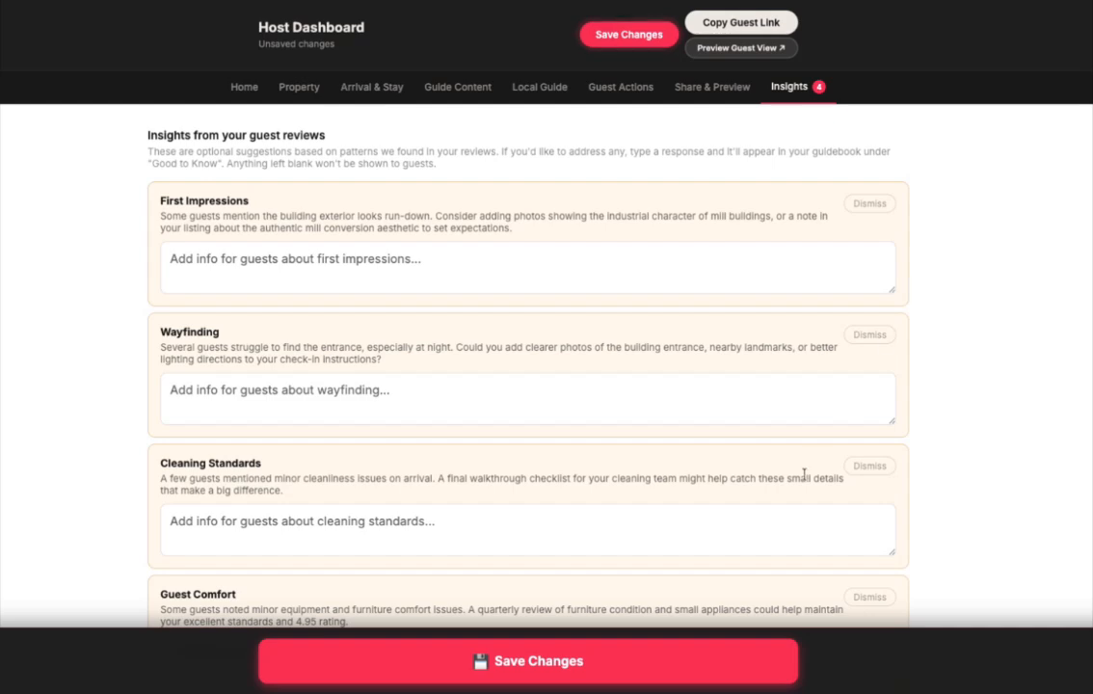
scroll(803, 475, down, 3)
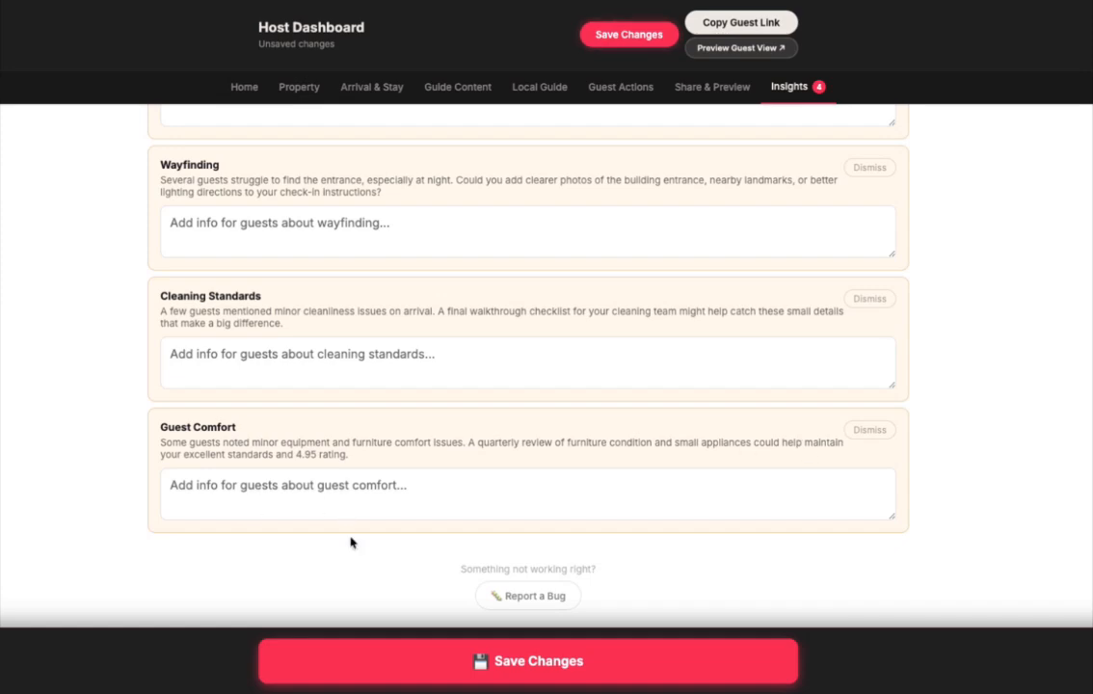
scroll(350, 542, up, 1)
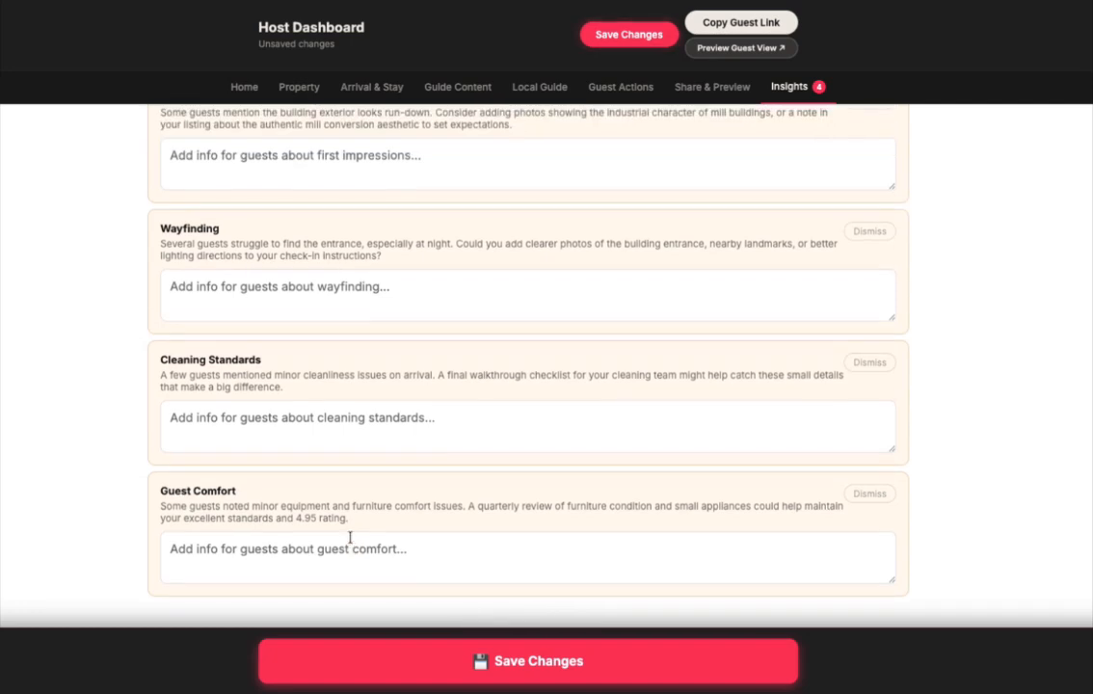
scroll(350, 538, down, 1)
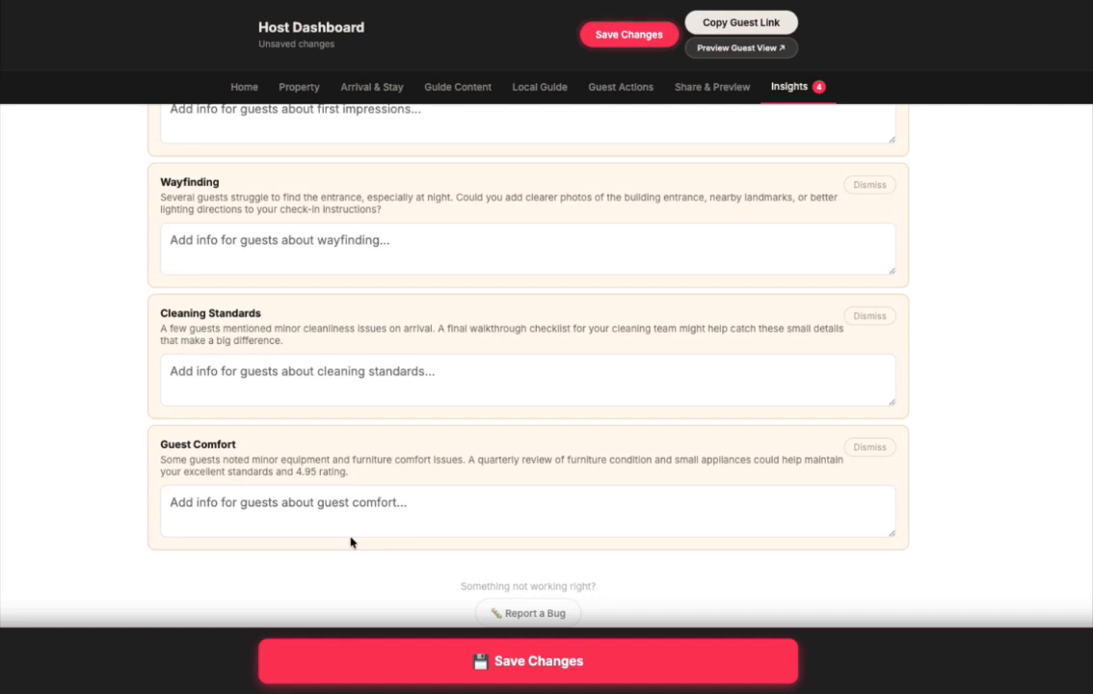
scroll(350, 542, up, 3)
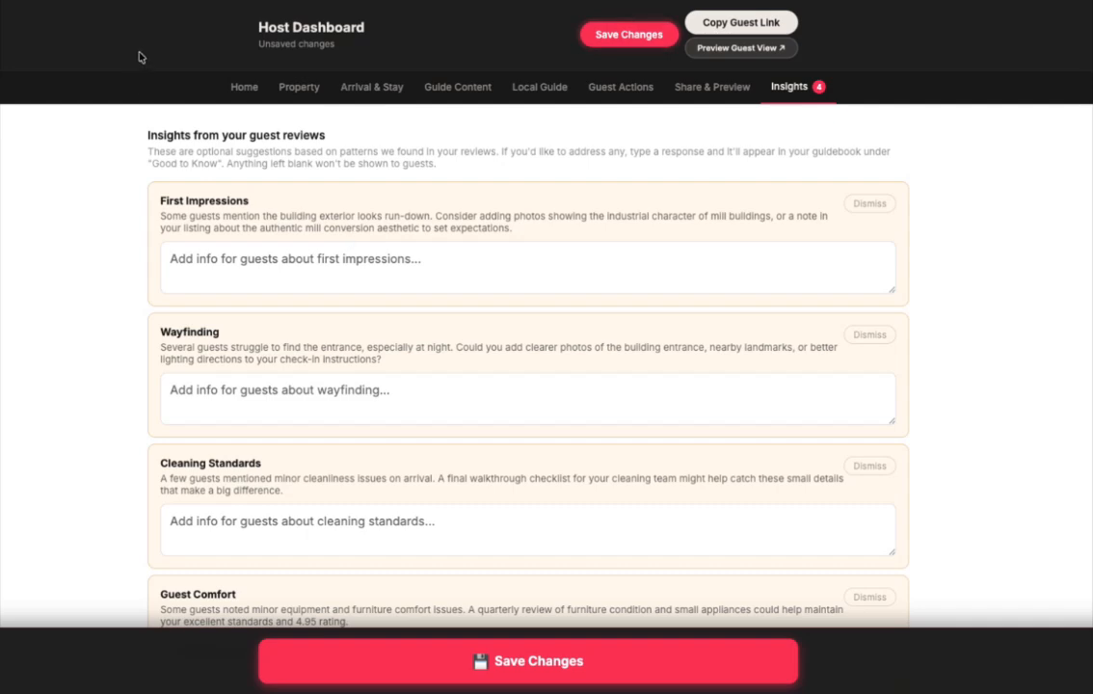
click(236, 85)
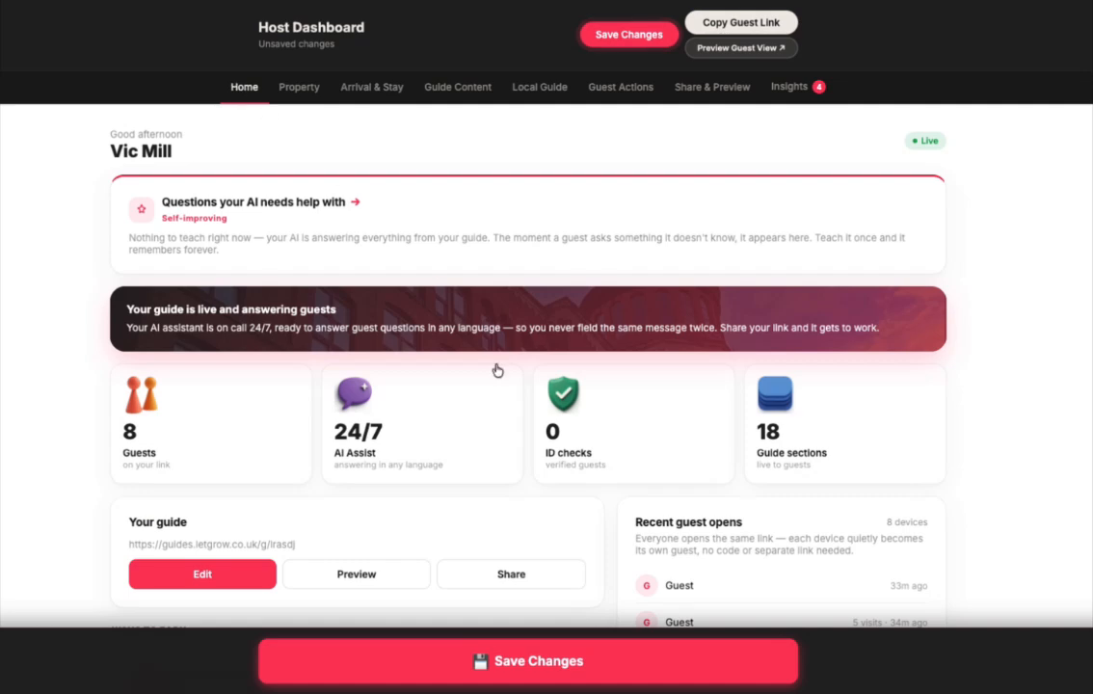